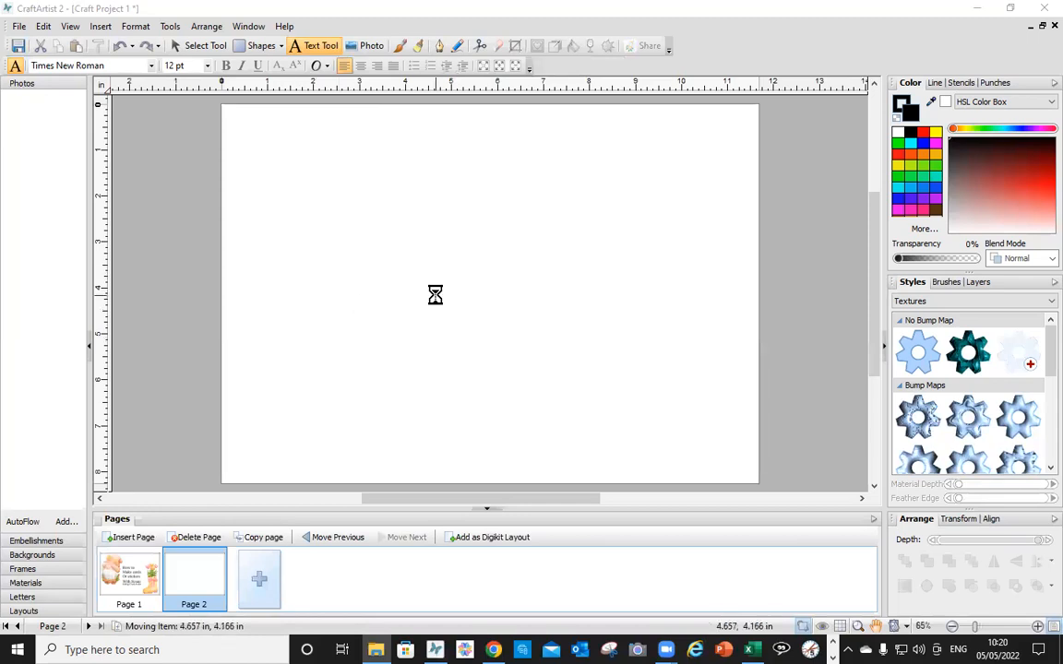
Place the gnome picture and the potted flower picture side by side on page 2
left_click_drag(572, 416, 321, 244)
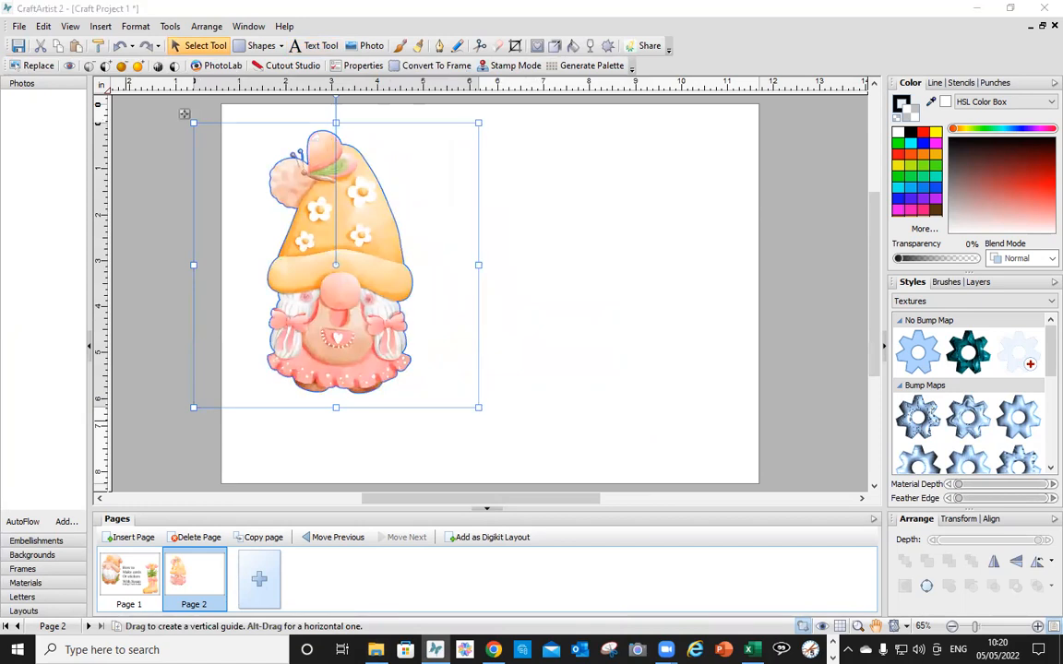
left_click(622, 287)
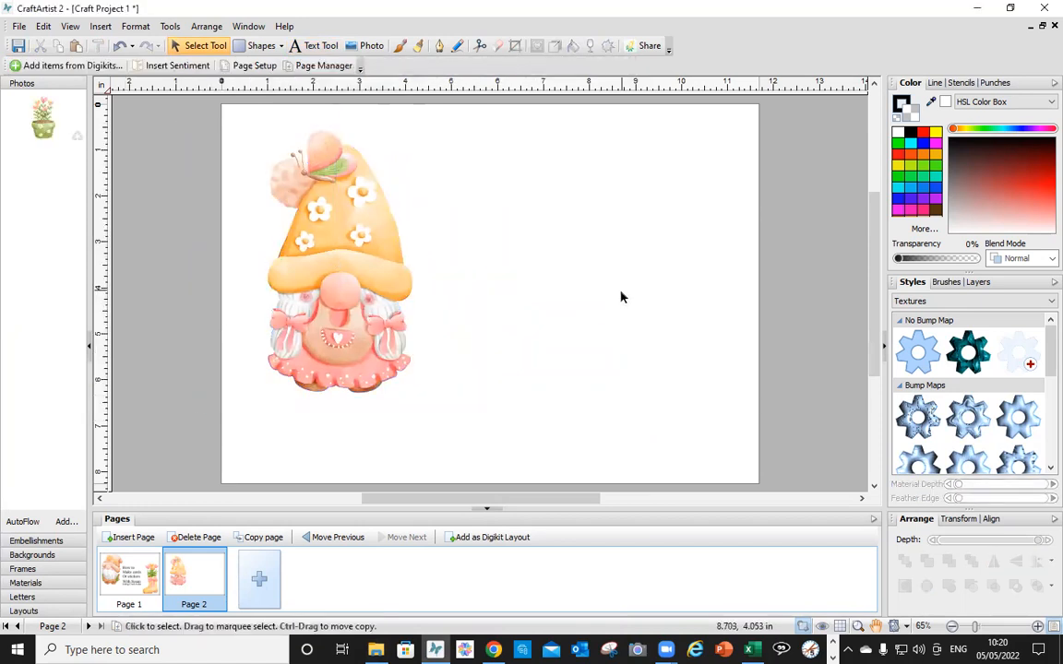
left_click_drag(44, 119, 560, 308)
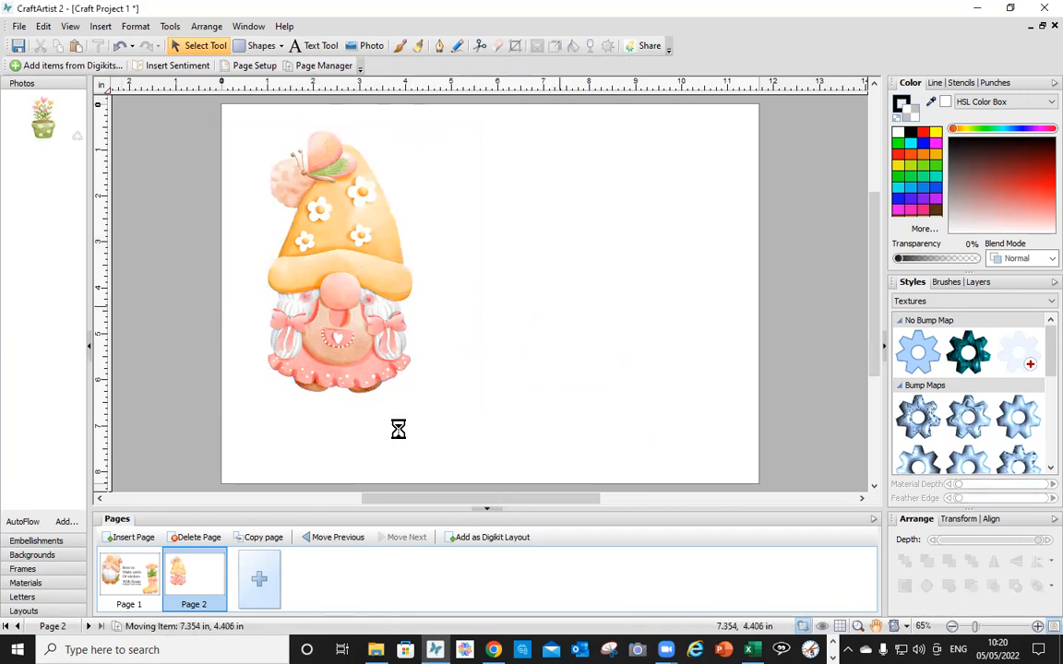
left_click_drag(679, 441, 624, 278)
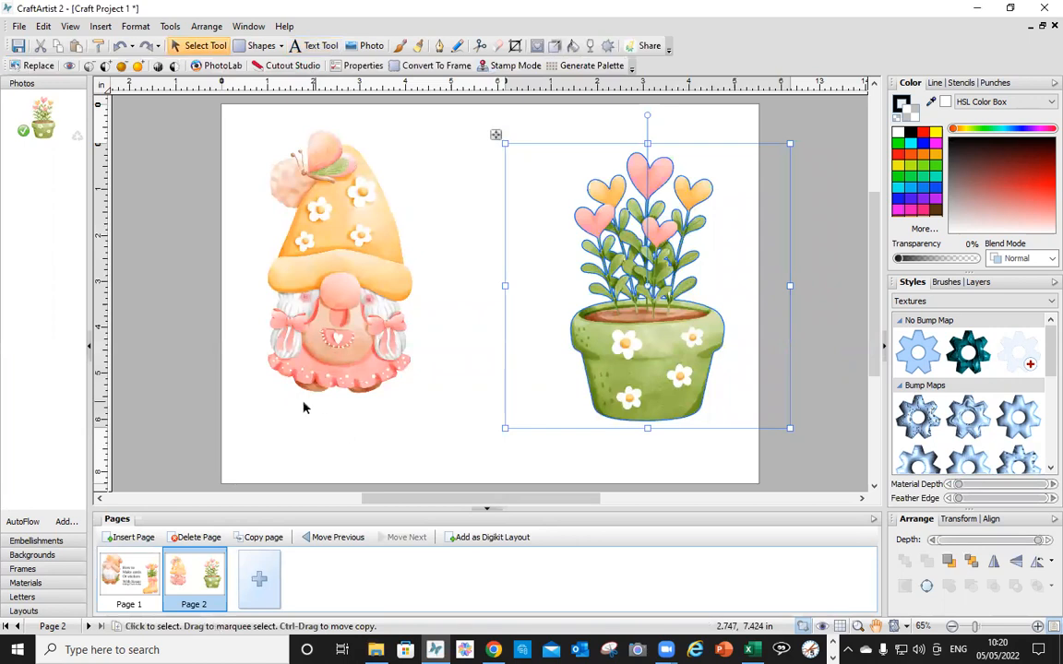
left_click_drag(632, 337, 585, 318)
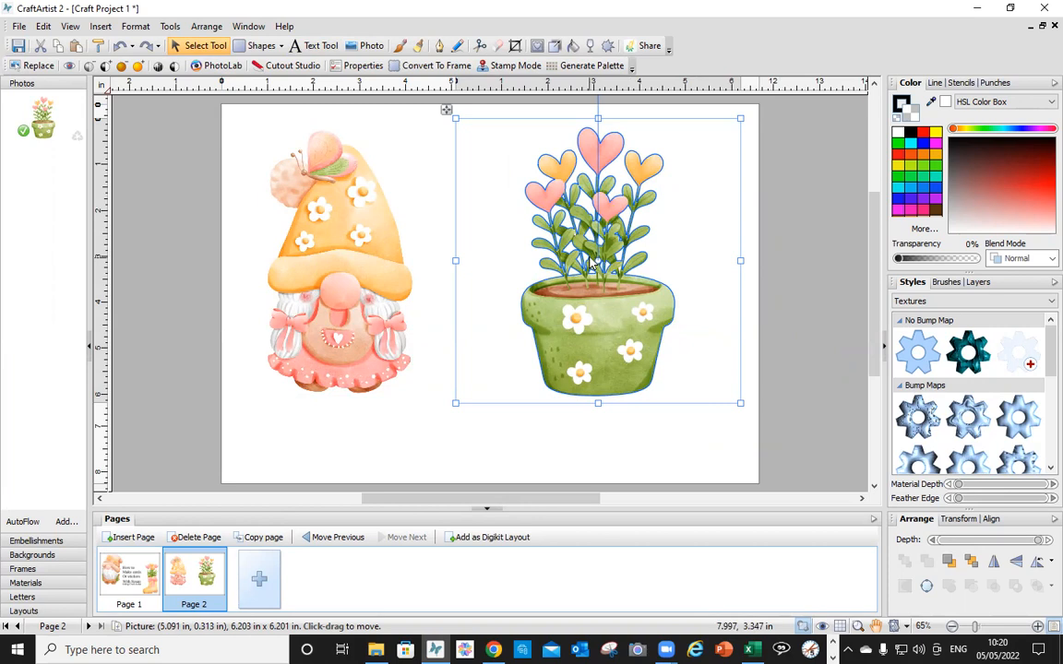
Try a solid 1 pt outline with an 8 pt offset around the flowerpot picture
left_click(936, 83)
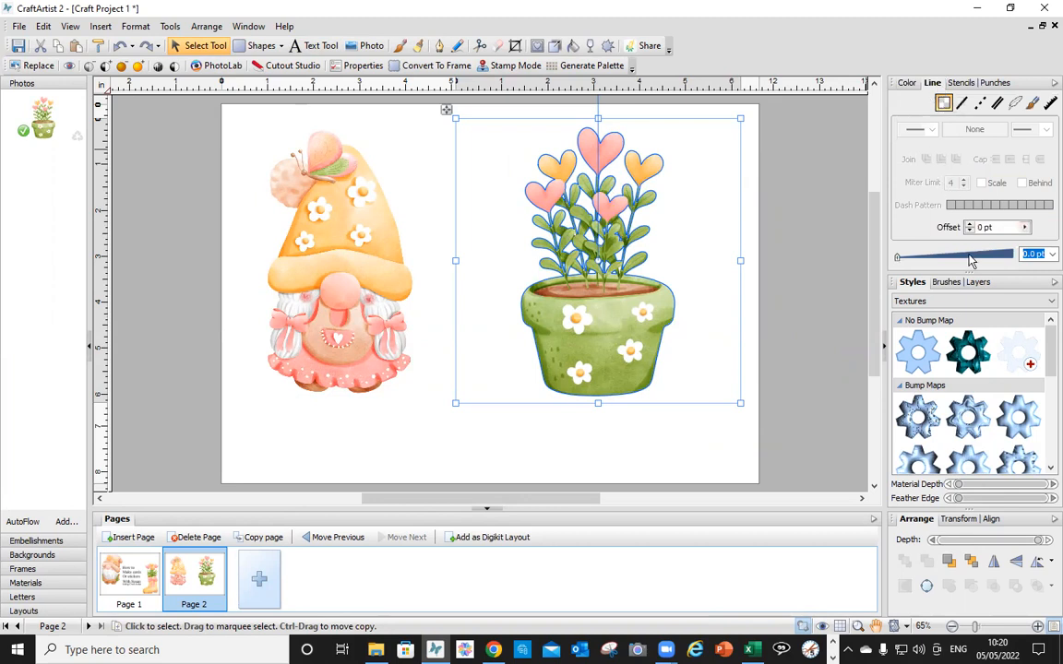
left_click(962, 104)
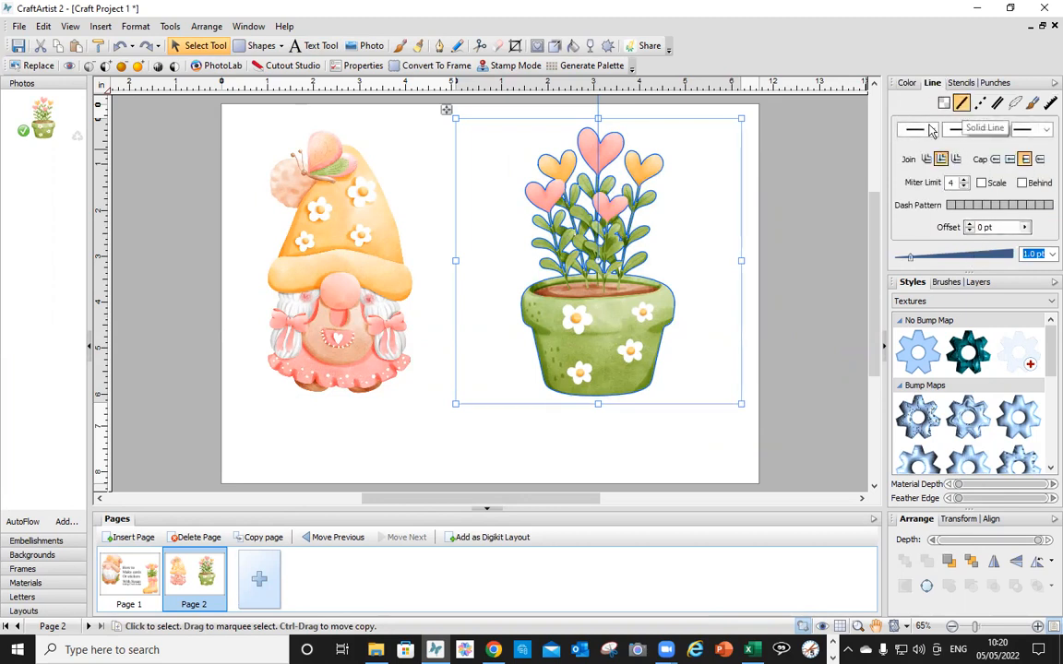
left_click(684, 458)
left_click(629, 367)
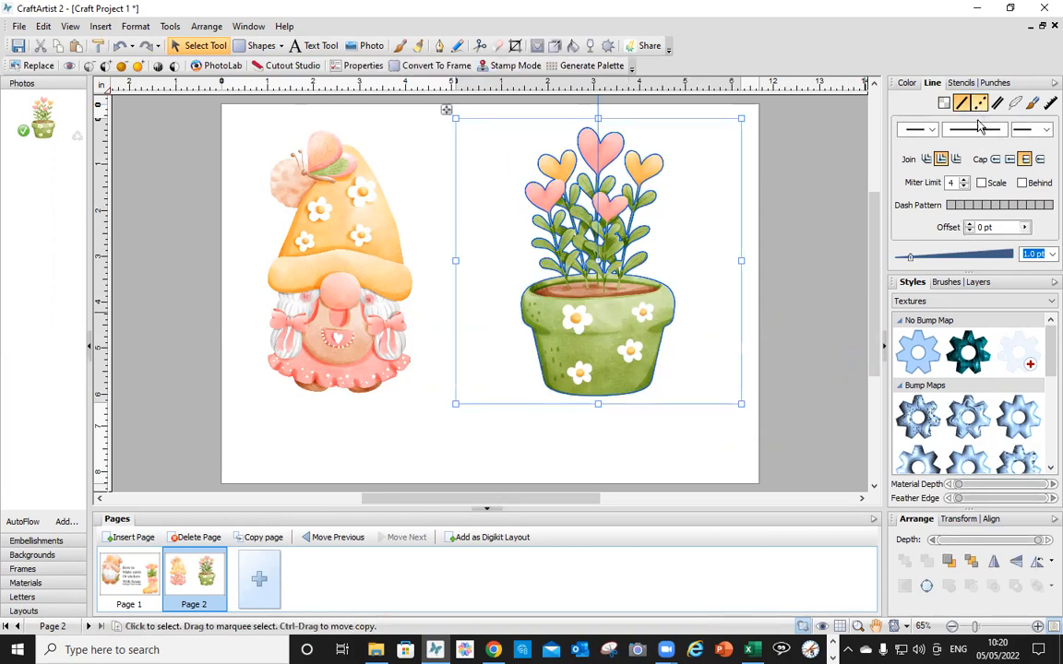
left_click(1025, 228)
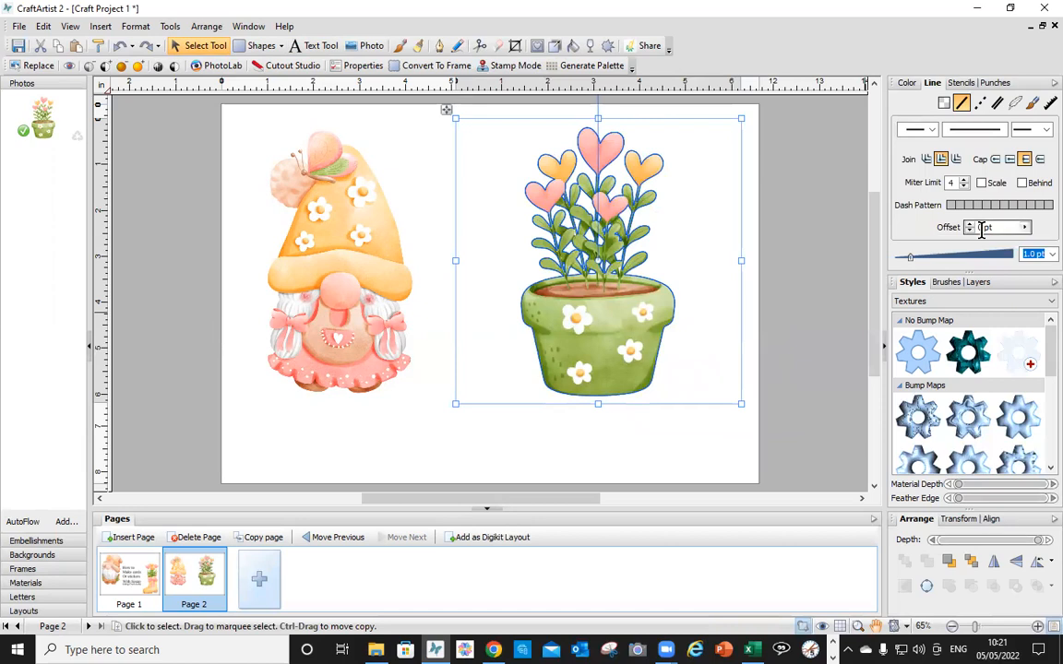
left_click_drag(982, 229, 962, 224)
type("8")
key("Return")
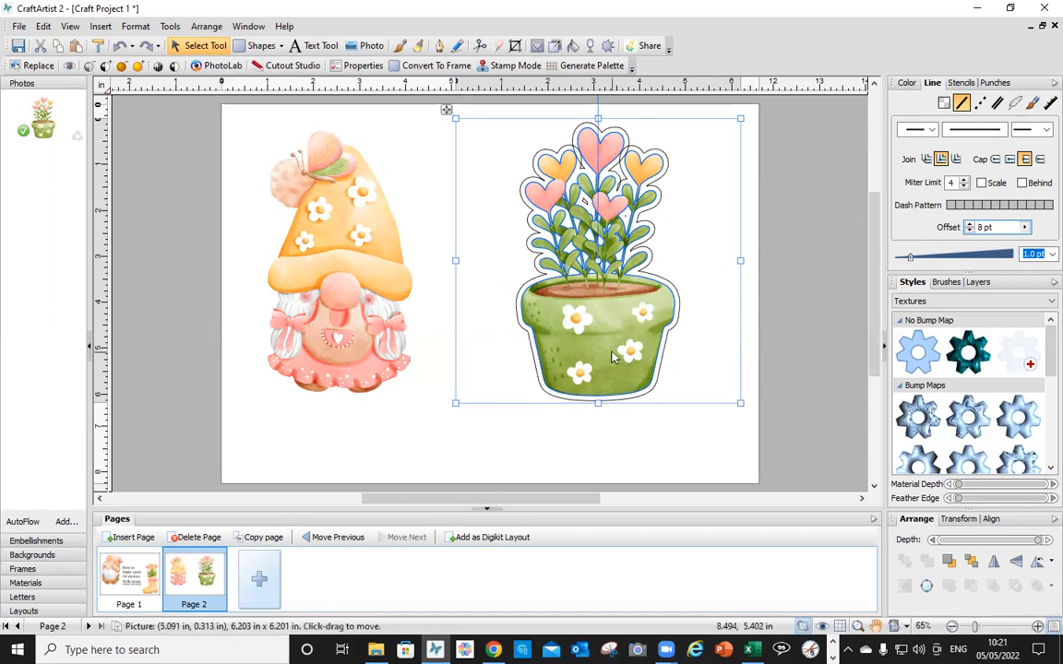
Undo the outline offset and the solid line on the flowerpot picture
key("ctrl+z")
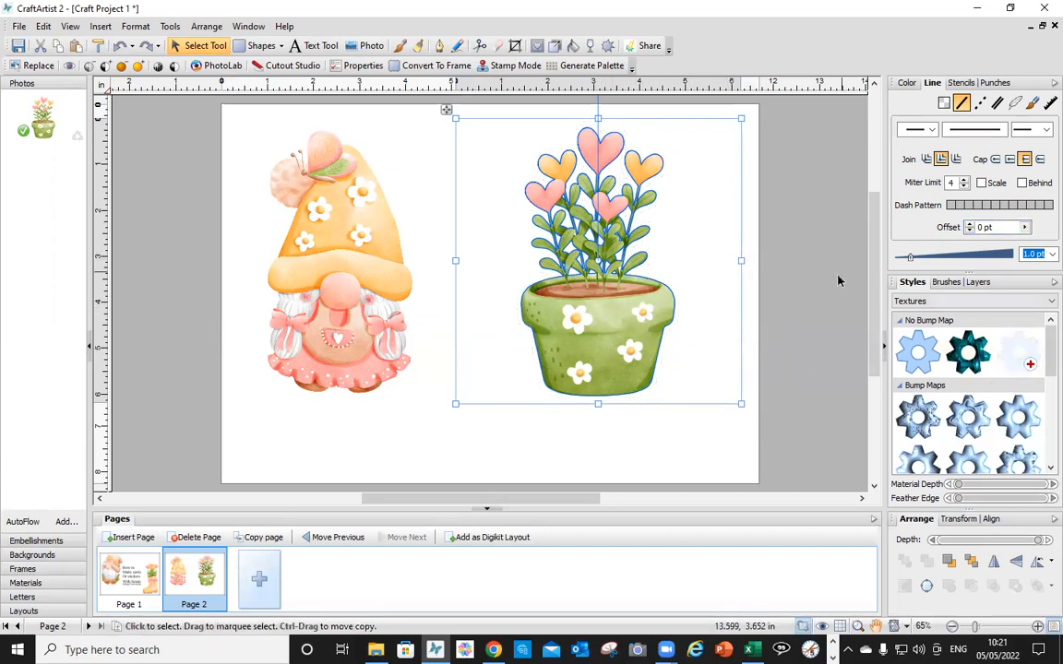
key("ctrl+z")
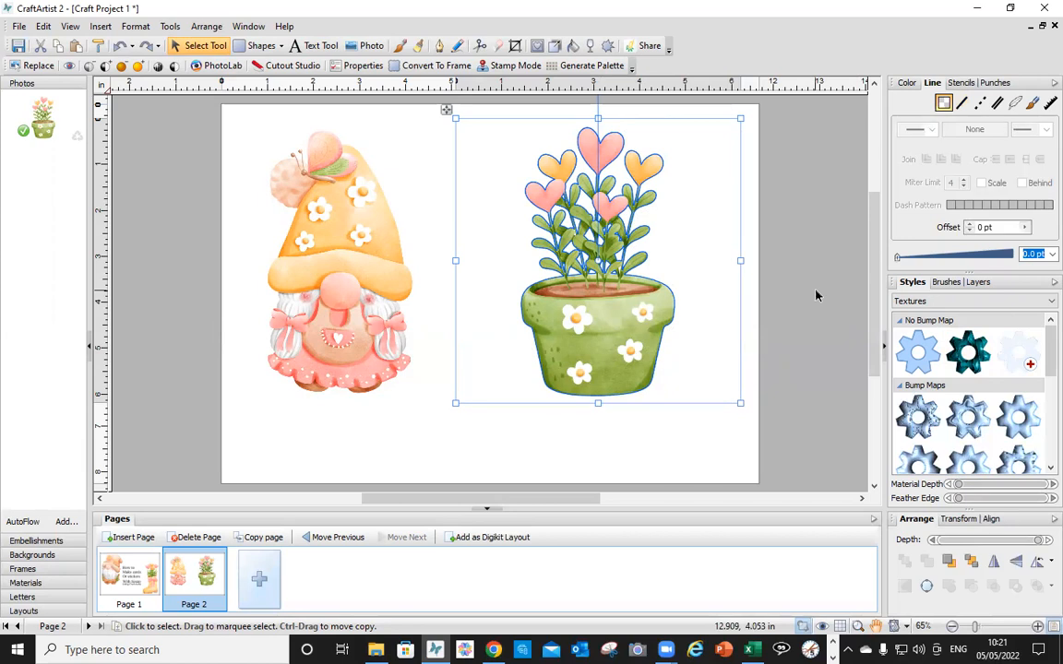
Give the flowerpot picture a solid 1 pt outline and set its offset to 8 pt
left_click(569, 447)
left_click(620, 369)
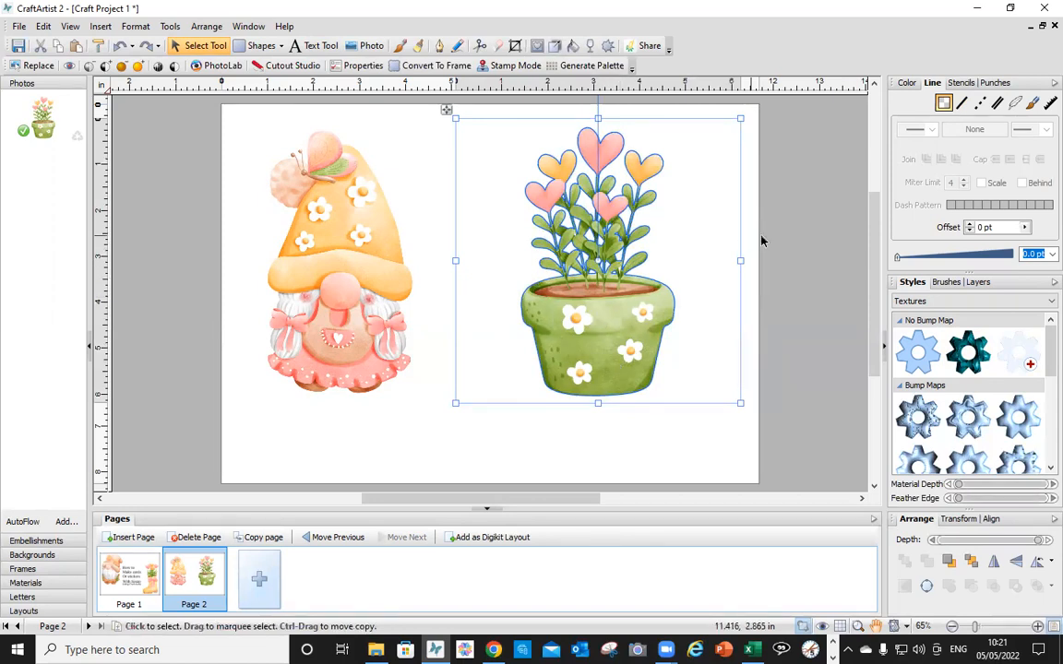
left_click(963, 107)
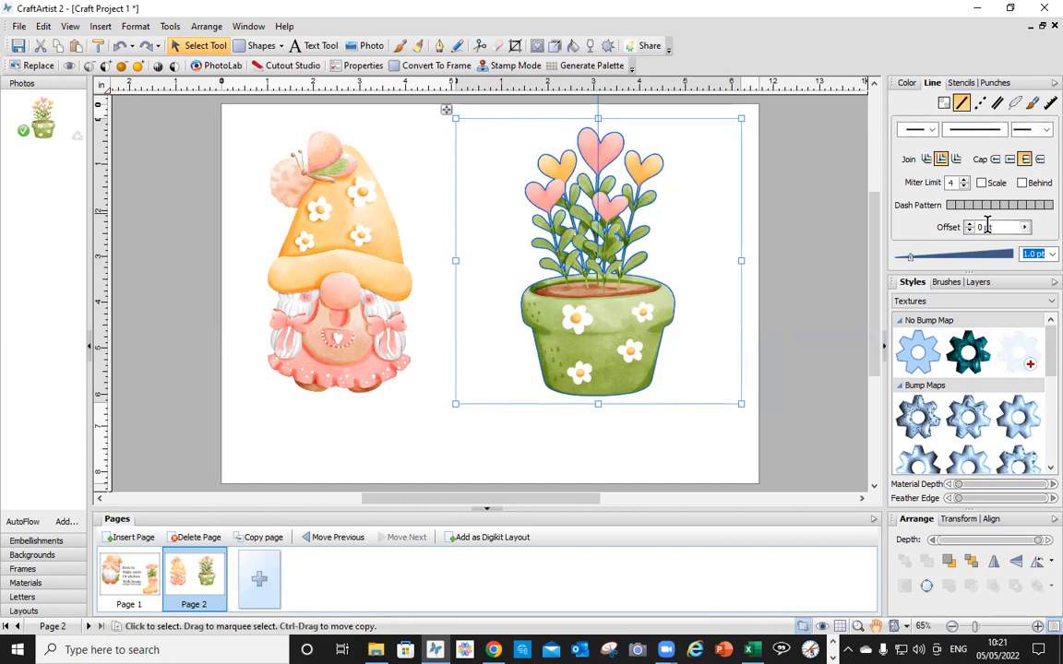
left_click_drag(985, 227, 975, 227)
type("8")
key("Return")
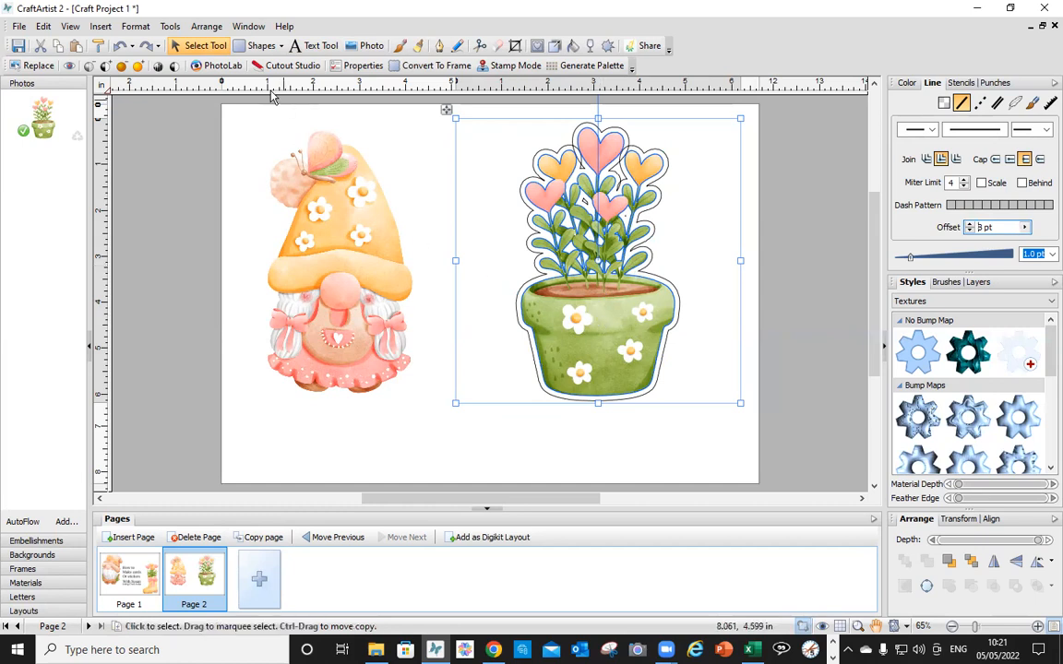
Convert the outlined flowerpot picture to curves and remove its picture fill so only the outline is left
left_click(166, 27)
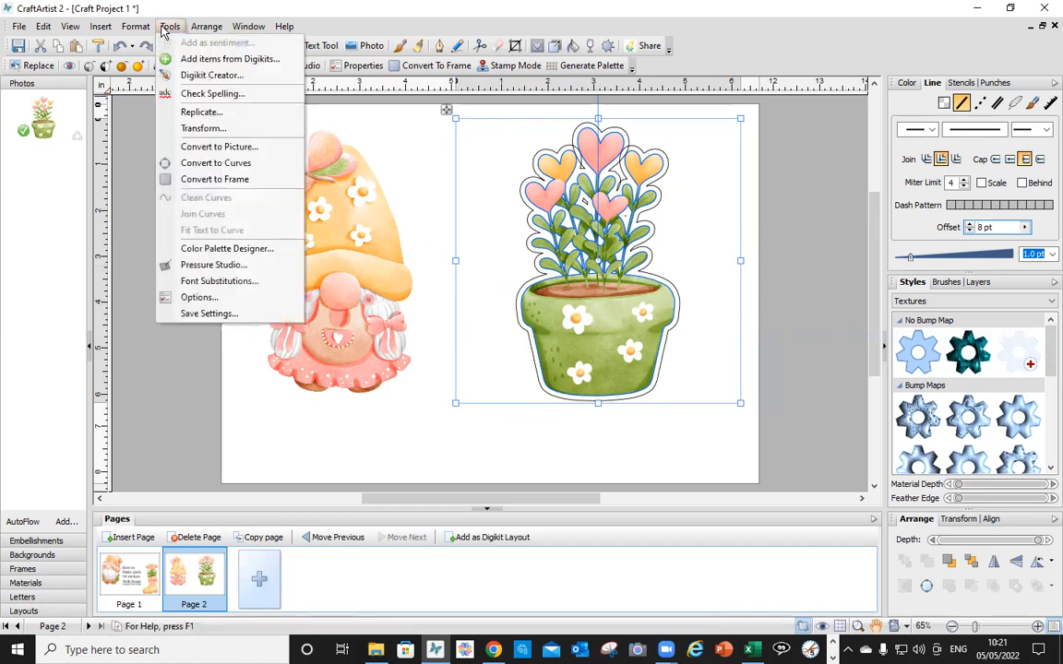
mouse_move(170, 26)
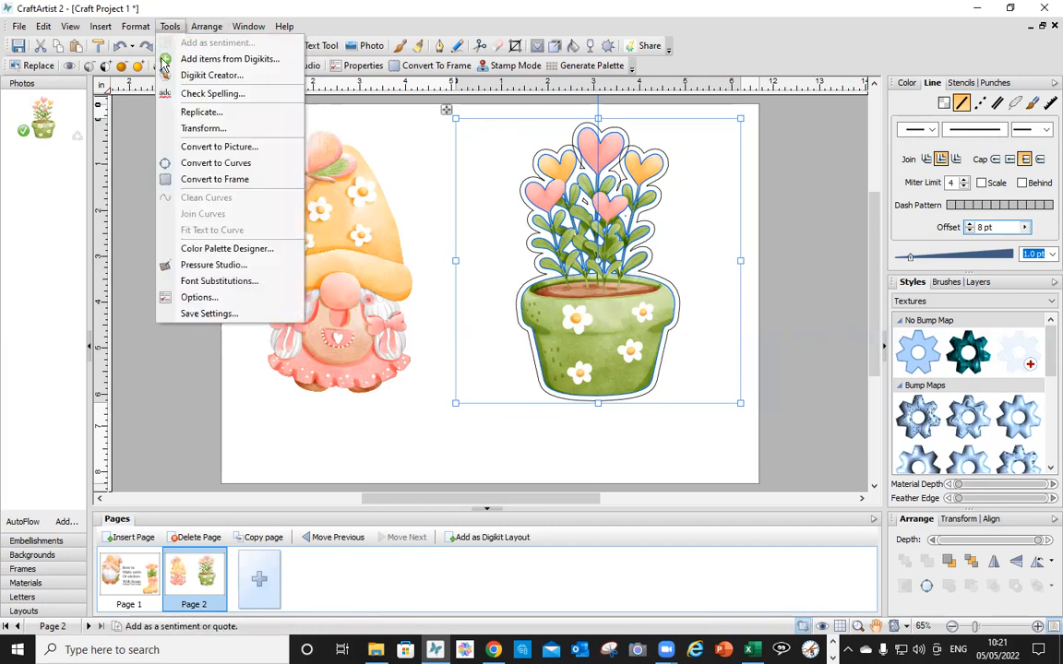
left_click(214, 163)
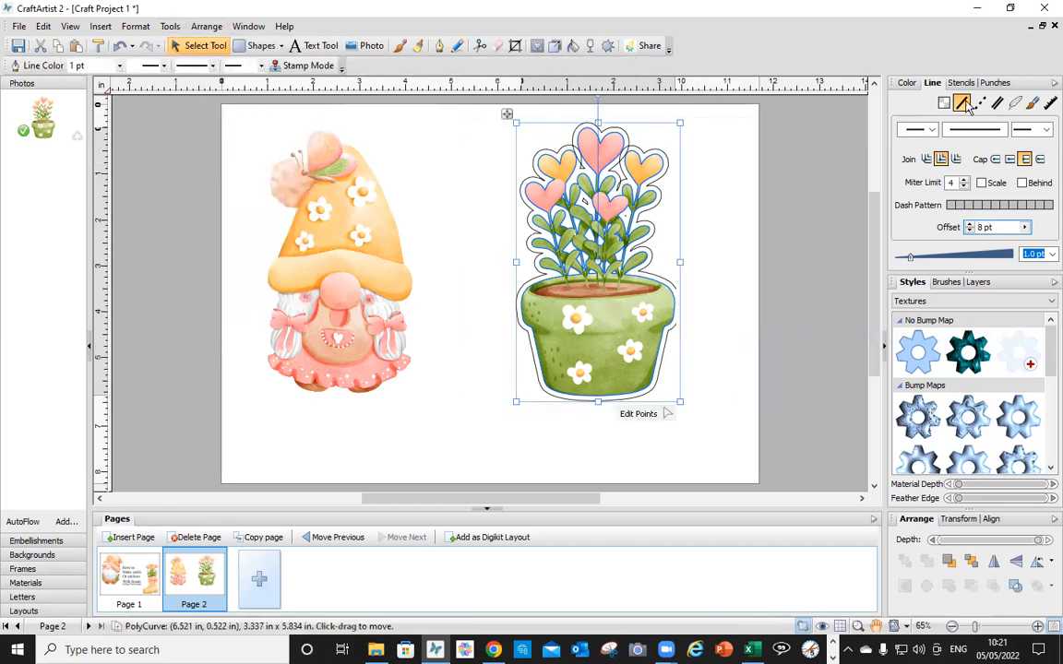
left_click(907, 82)
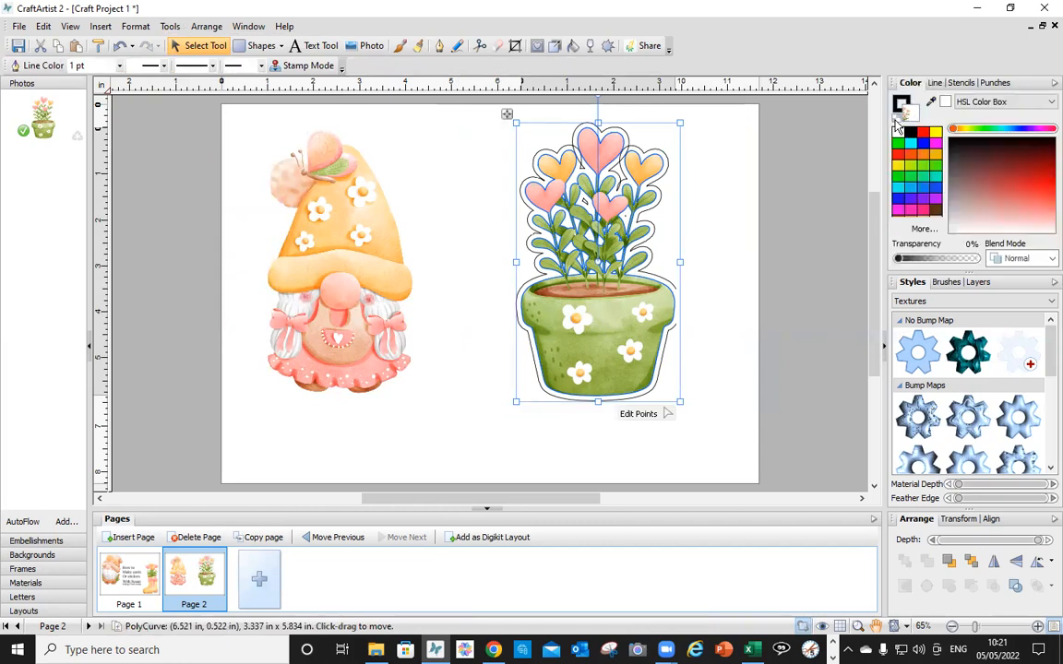
left_click(898, 125)
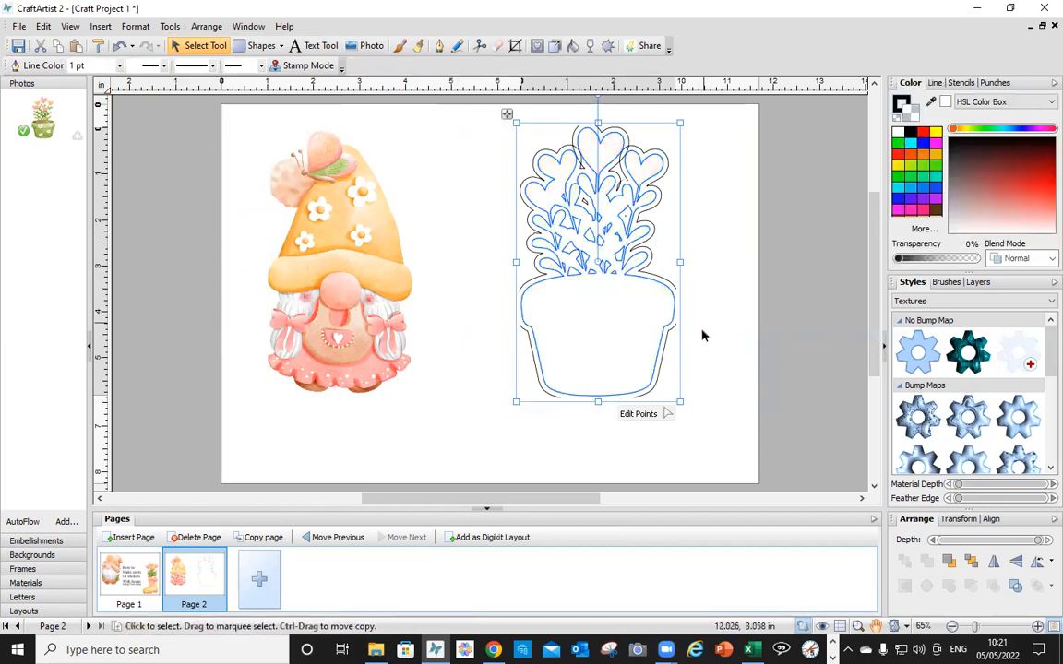
left_click(736, 446)
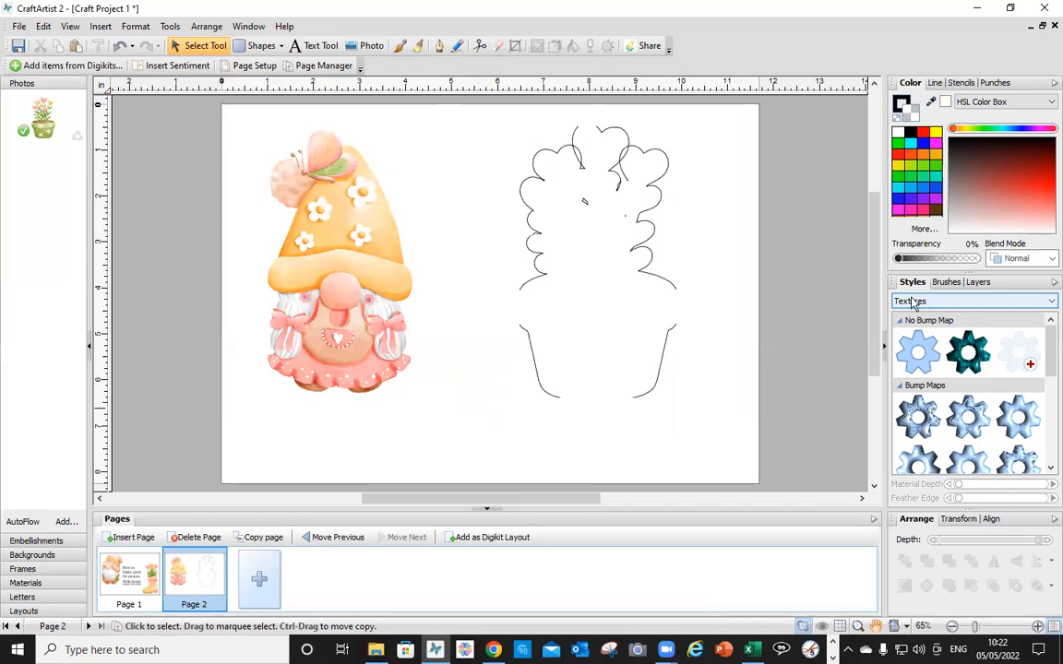
Draw a rectangle about 6.4 by 7.5 in around the flowerpot outline and send it to the back
left_click(242, 48)
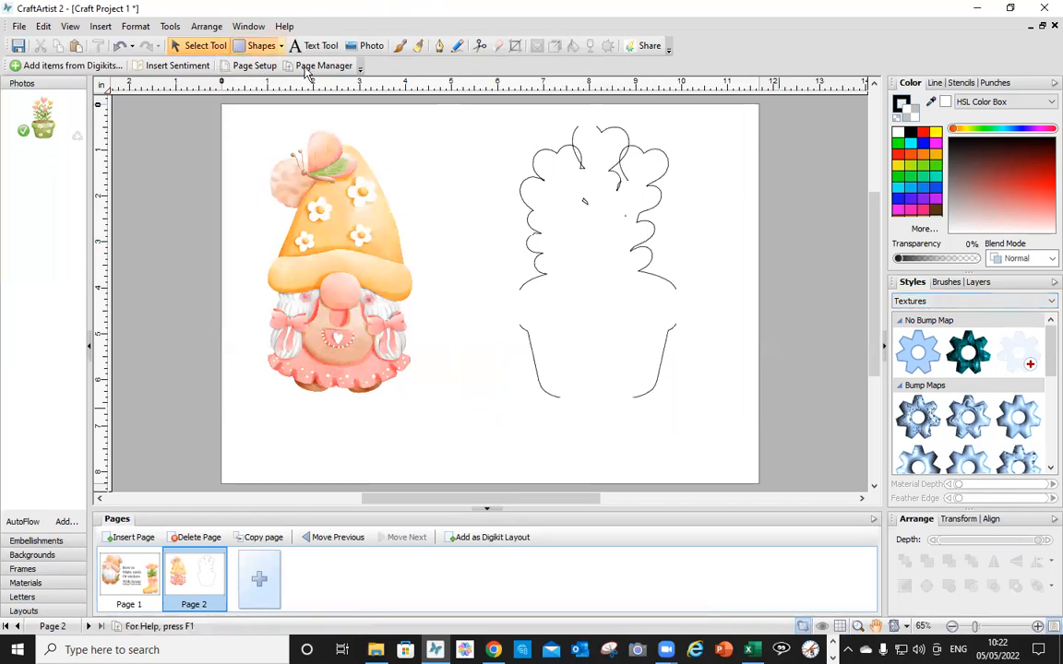
left_click_drag(450, 115, 744, 461)
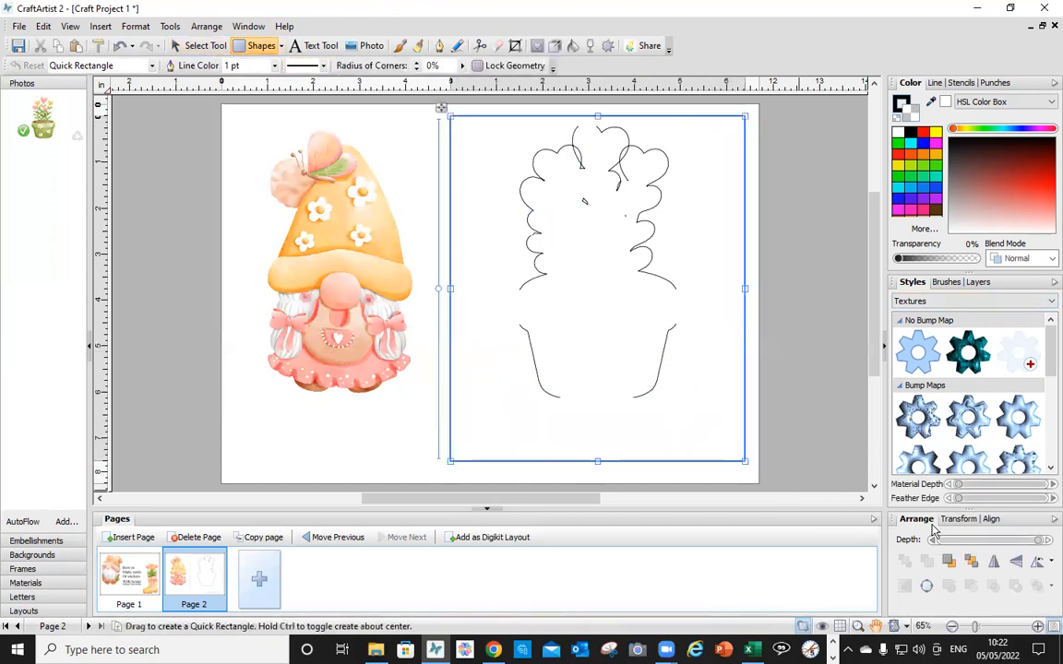
left_click(974, 563)
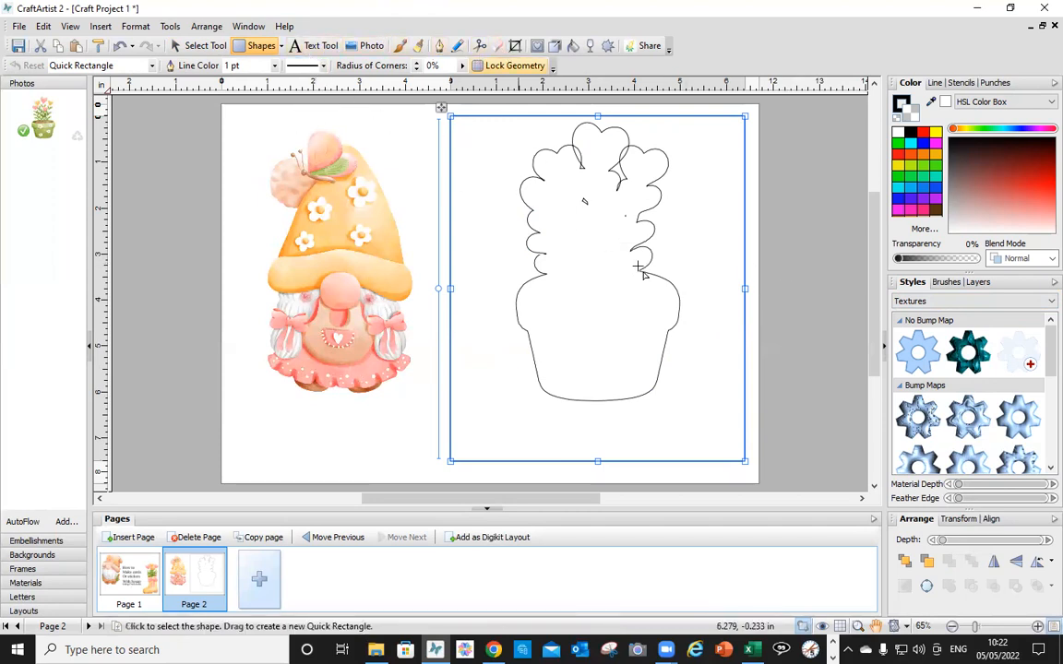
left_click(205, 47)
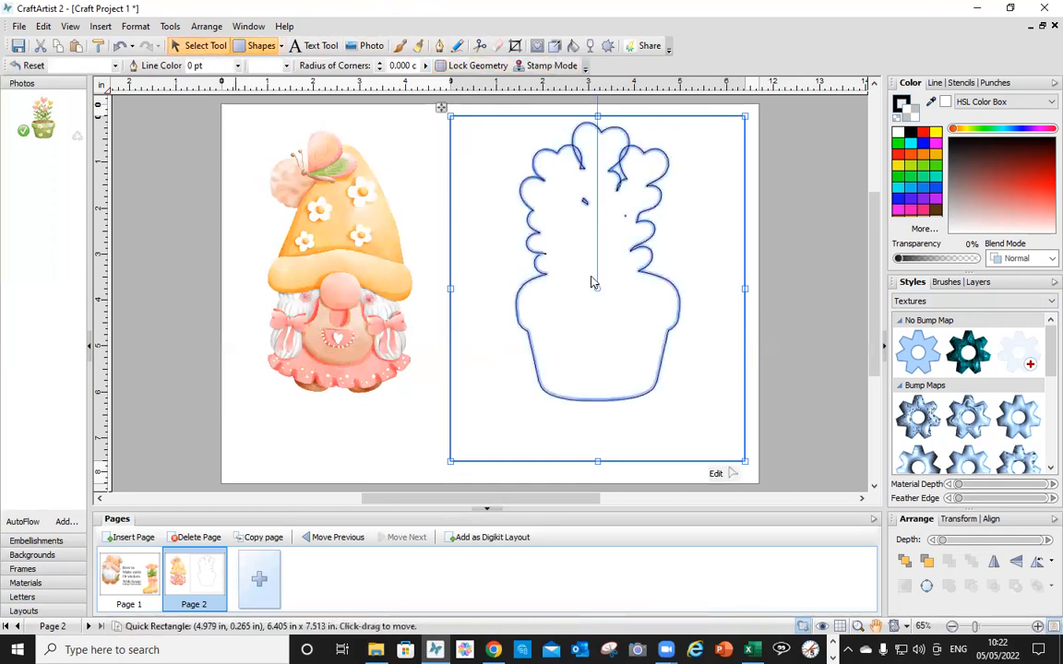
Erase the stray outline fragment below the top heart of the flowerpot curve with the 14 pt vector eraser
left_click(537, 284)
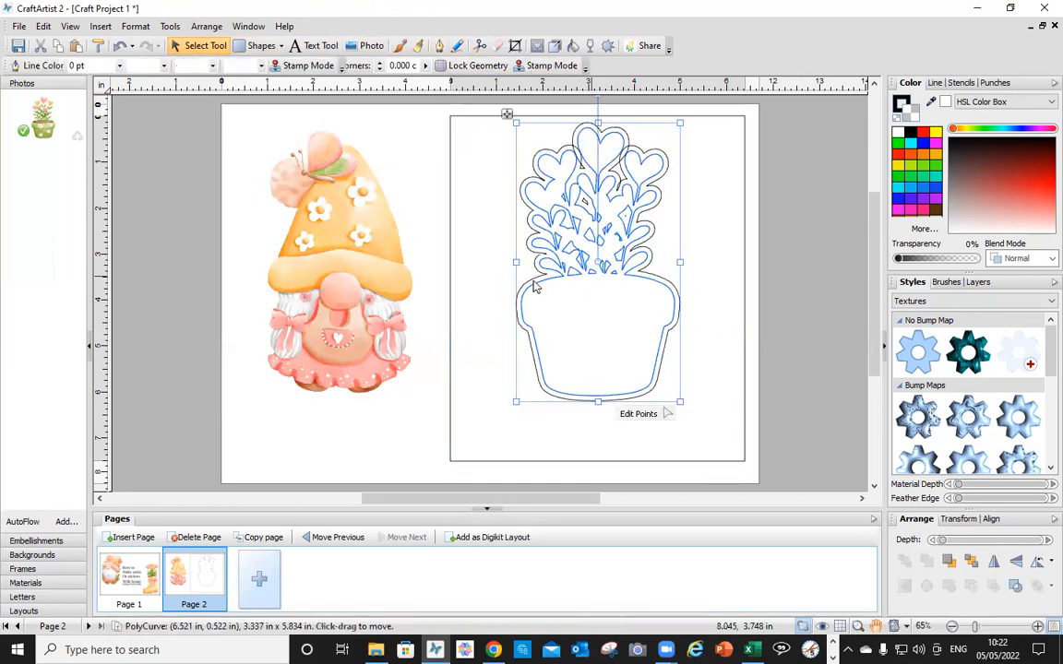
left_click(498, 46)
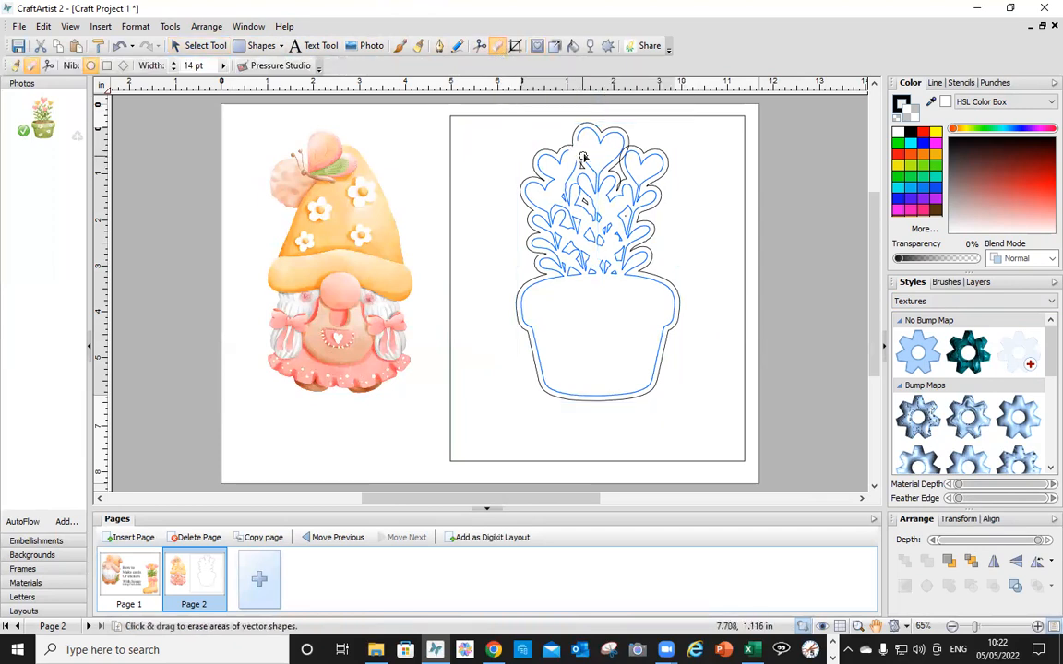
mouse_move(585, 173)
left_mouse_down()
mouse_move(571, 222)
mouse_move(576, 148)
mouse_move(589, 173)
mouse_move(580, 156)
mouse_move(573, 194)
left_mouse_up()
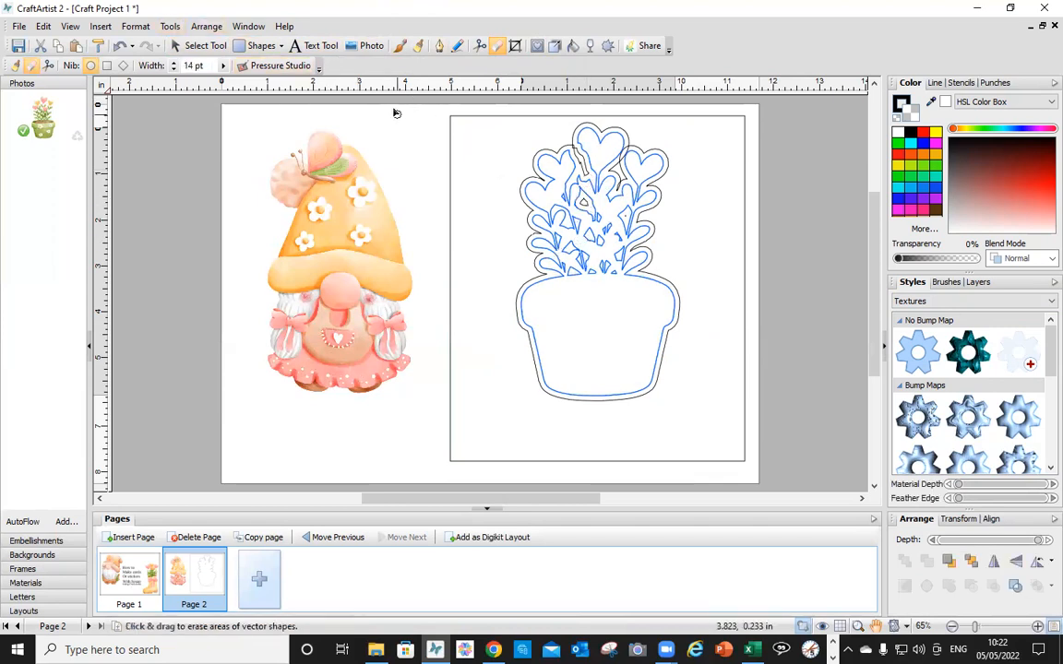
left_click(196, 46)
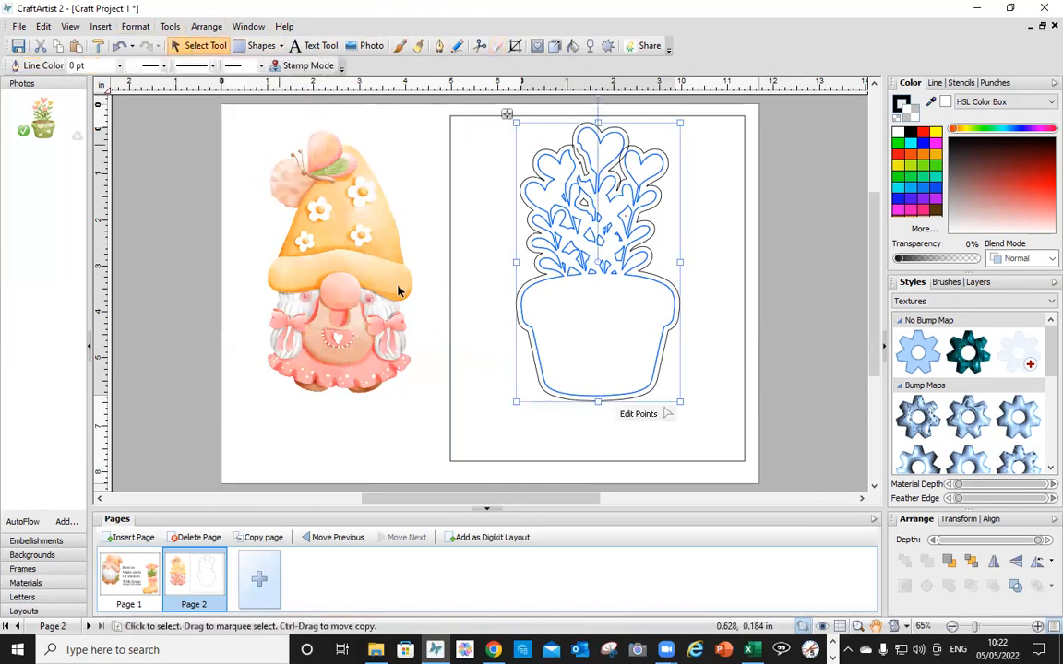
left_click(434, 424)
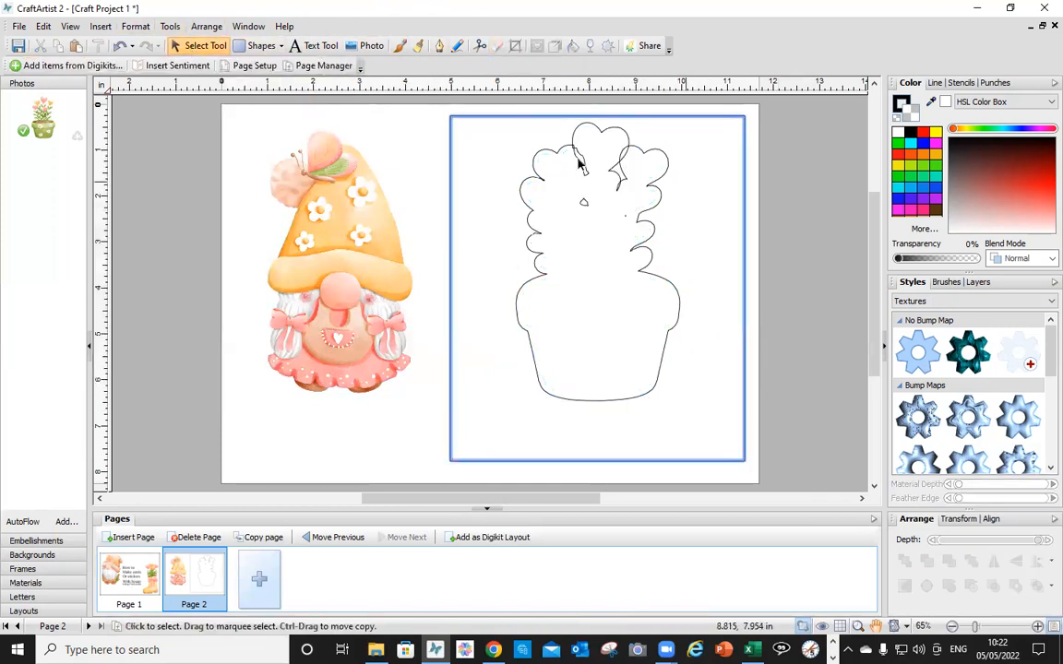
Convert the flowerpot outline to a picture at 300 dpi with 32-bit depth
left_click(670, 332)
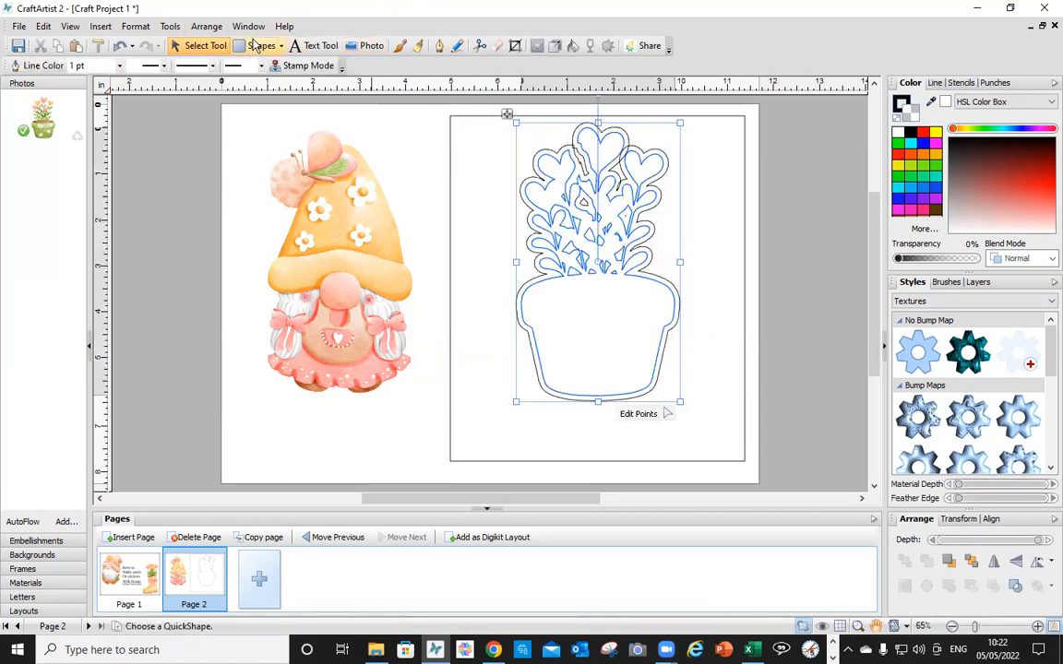
left_click(136, 25)
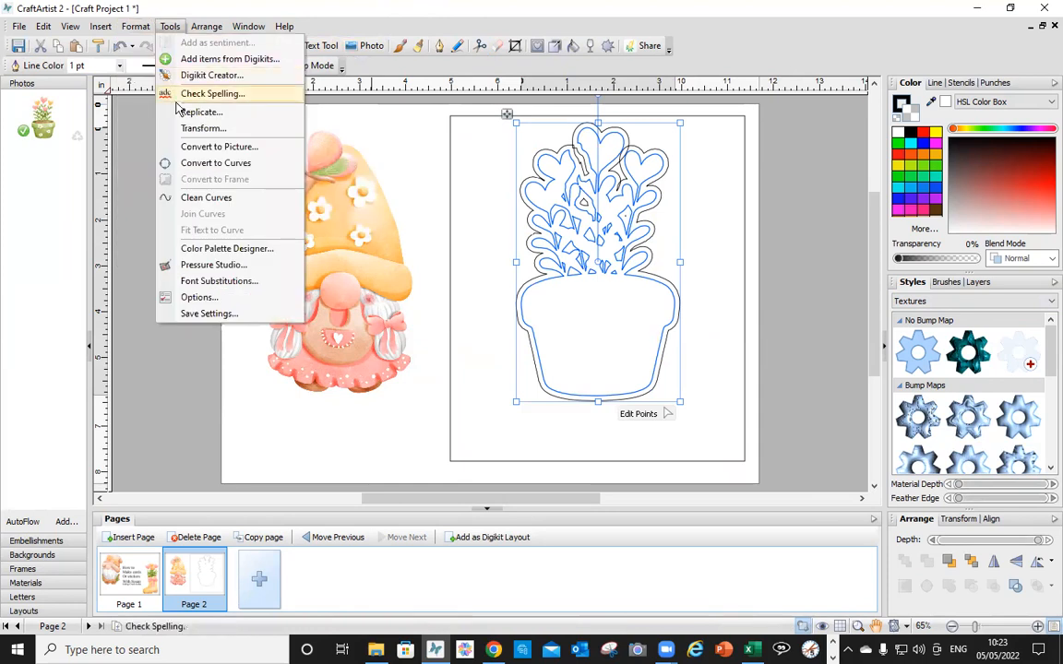
left_click(189, 147)
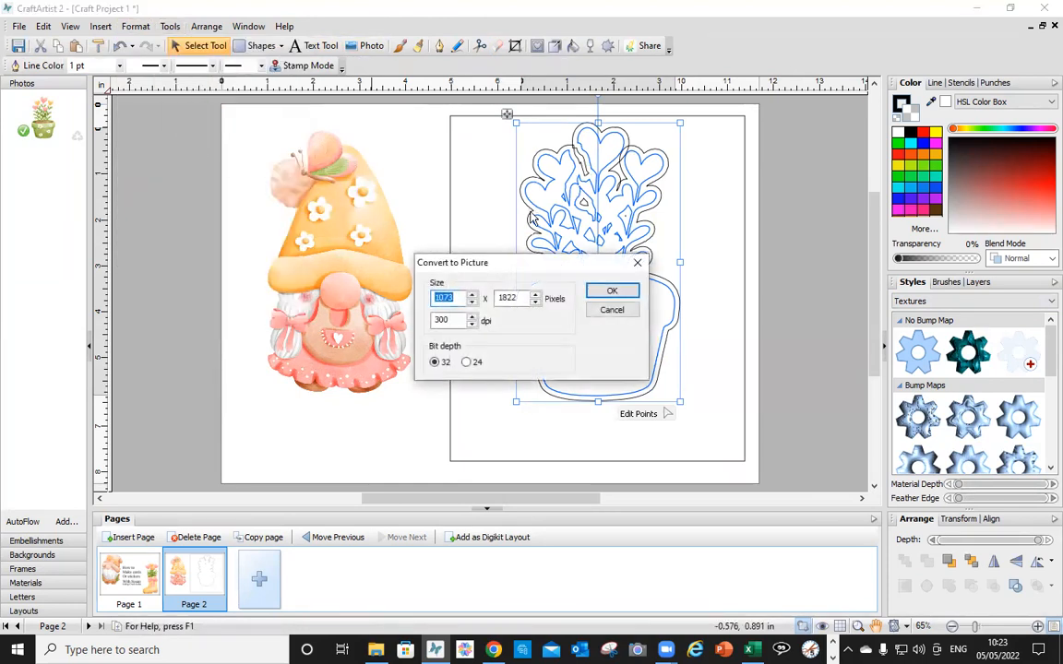
left_click(612, 291)
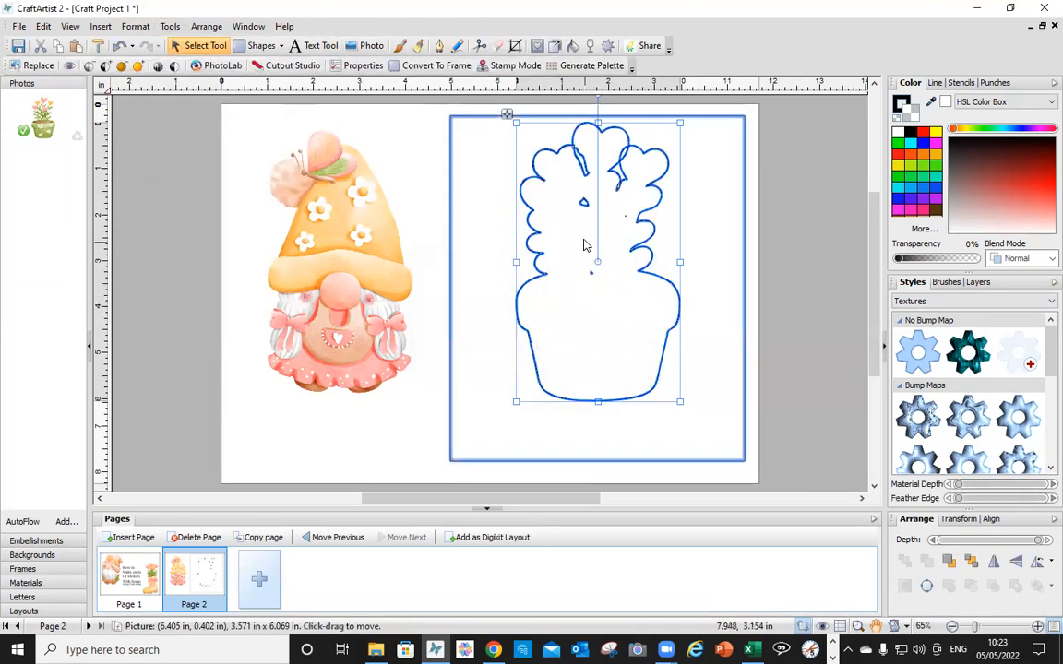
Erase the stray lines inside the flowerpot outline with the 14 pt vector eraser and place the flowerpot picture back inside it
left_click(498, 46)
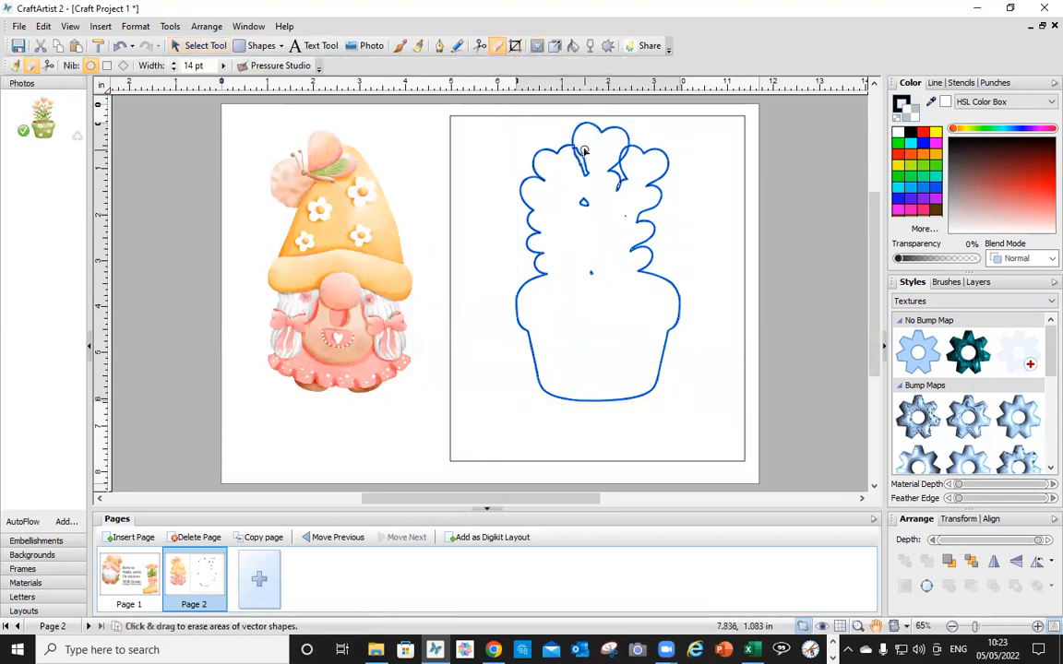
left_click_drag(574, 148, 584, 204)
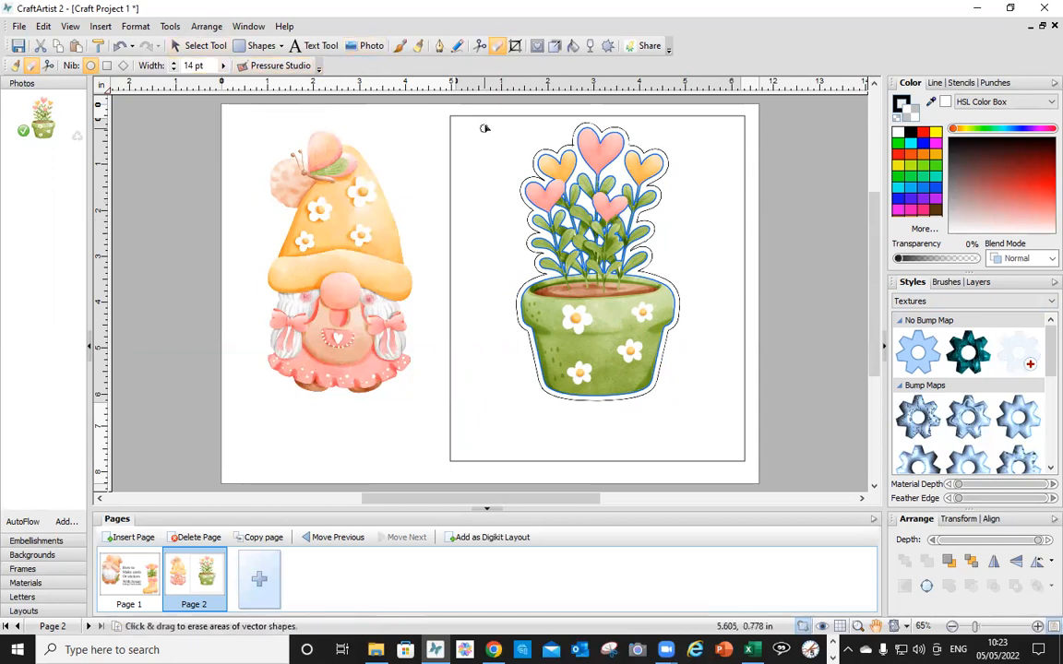
left_click(180, 45)
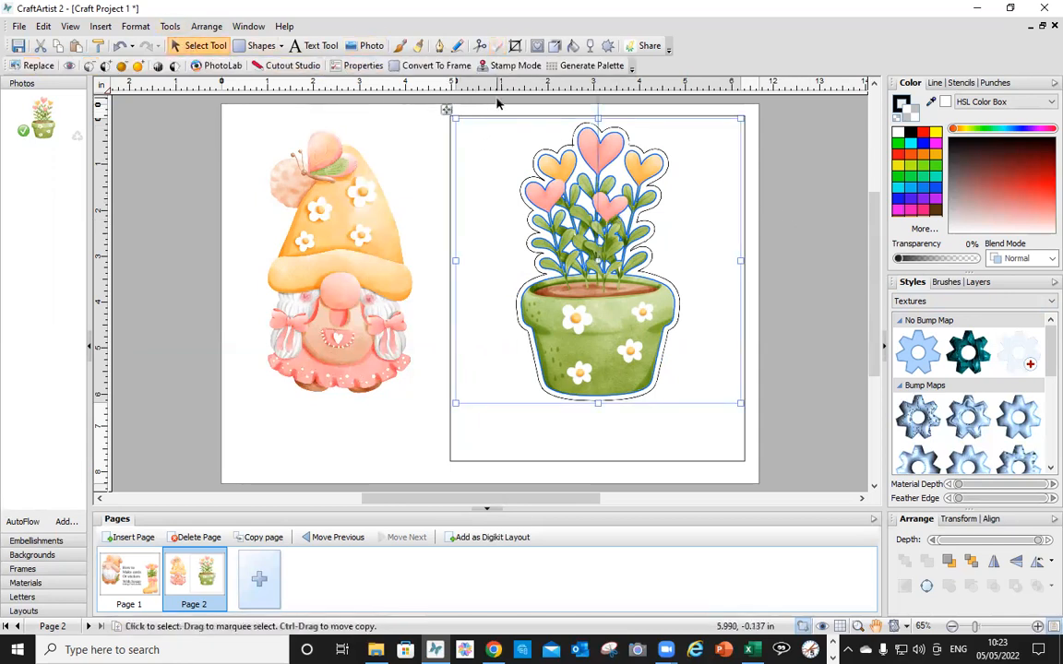
Convert the cleaned flowerpot outline to a picture at 300 dpi with 32-bit depth
left_click_drag(487, 107, 702, 432)
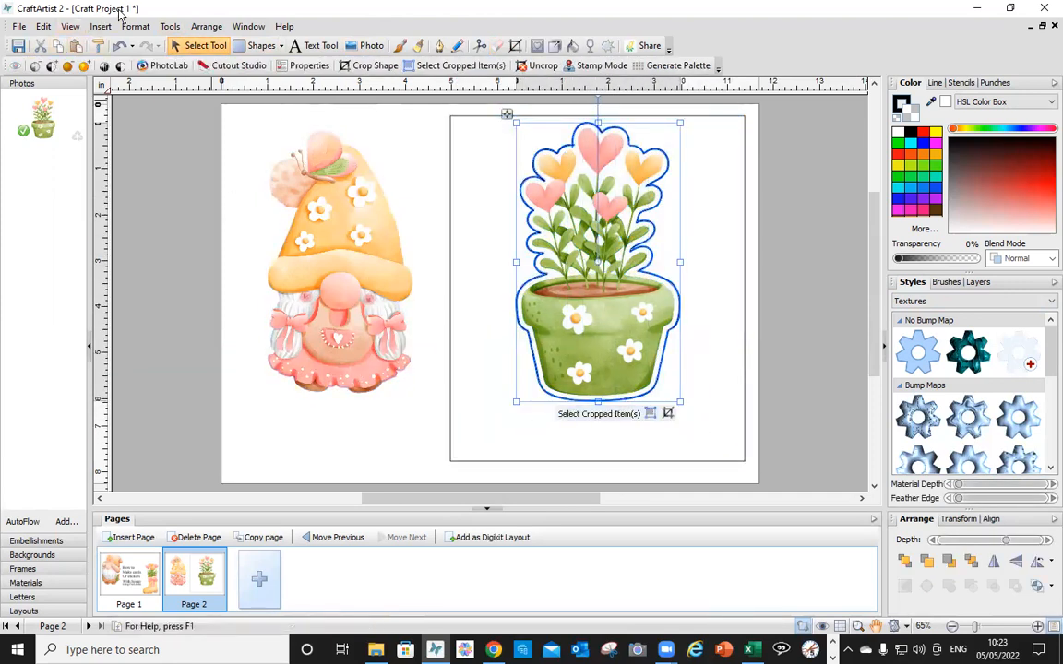
left_click(170, 26)
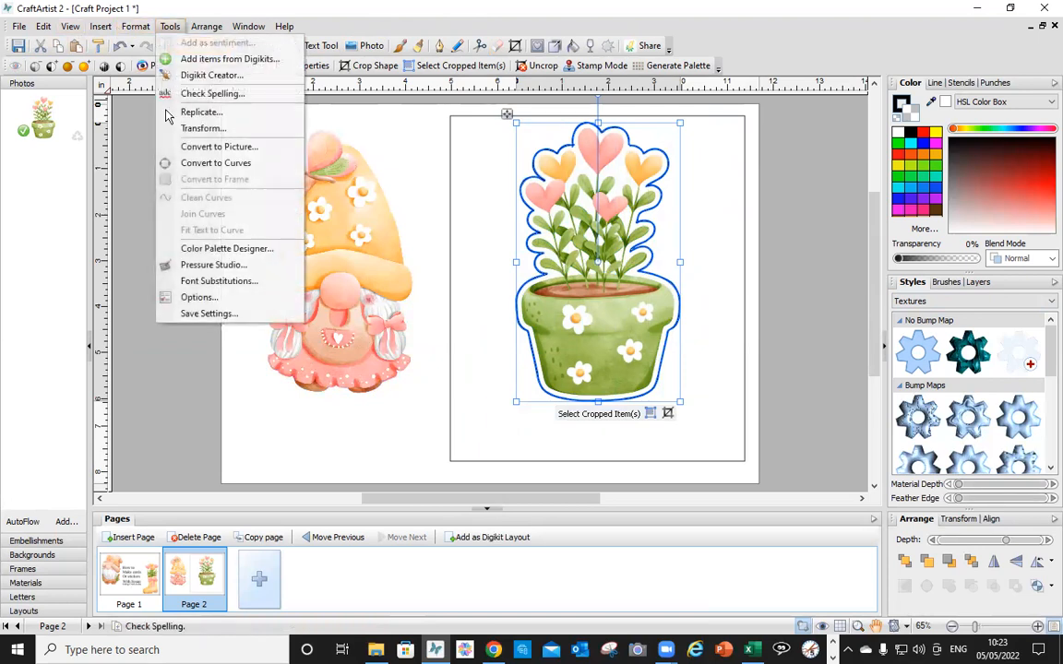
left_click(217, 146)
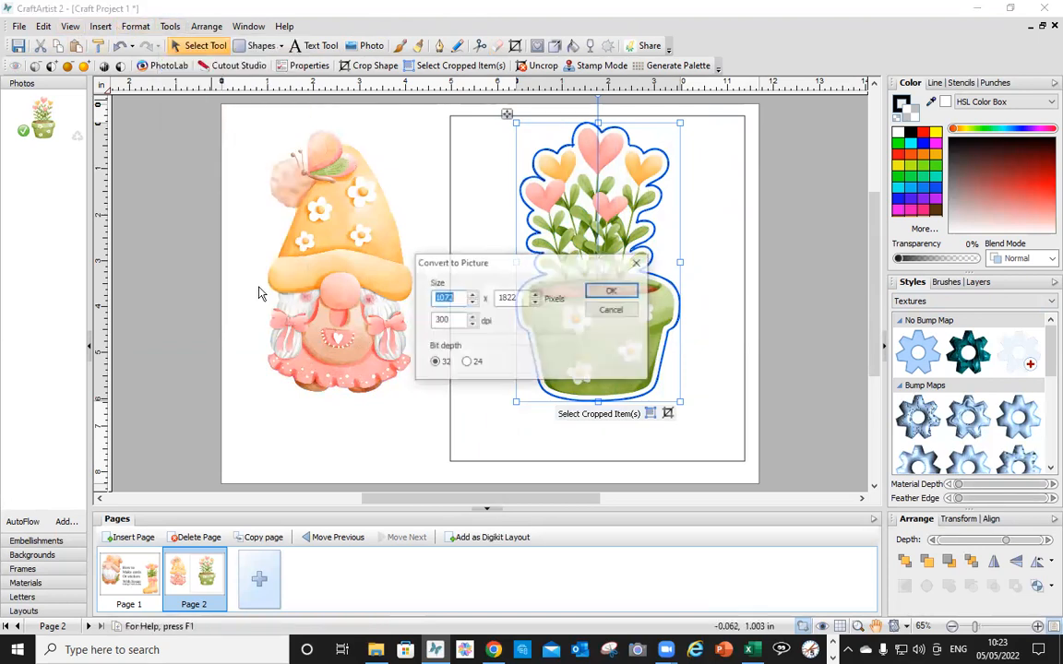
left_click(612, 291)
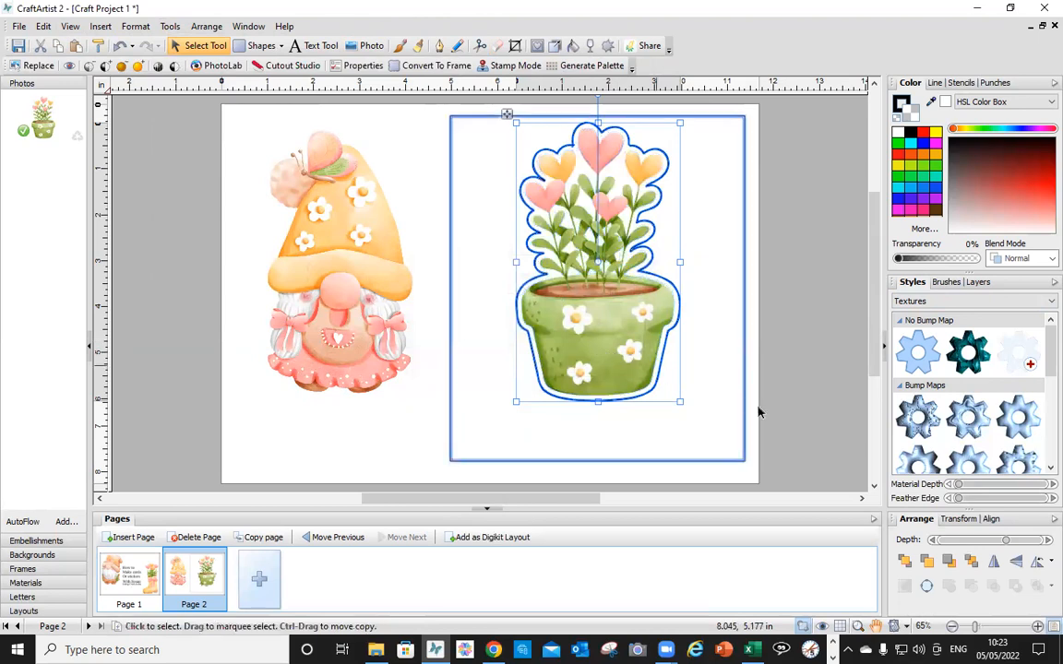
Delete the rectangle surrounding the flowerpot picture and its outline
left_click(742, 460)
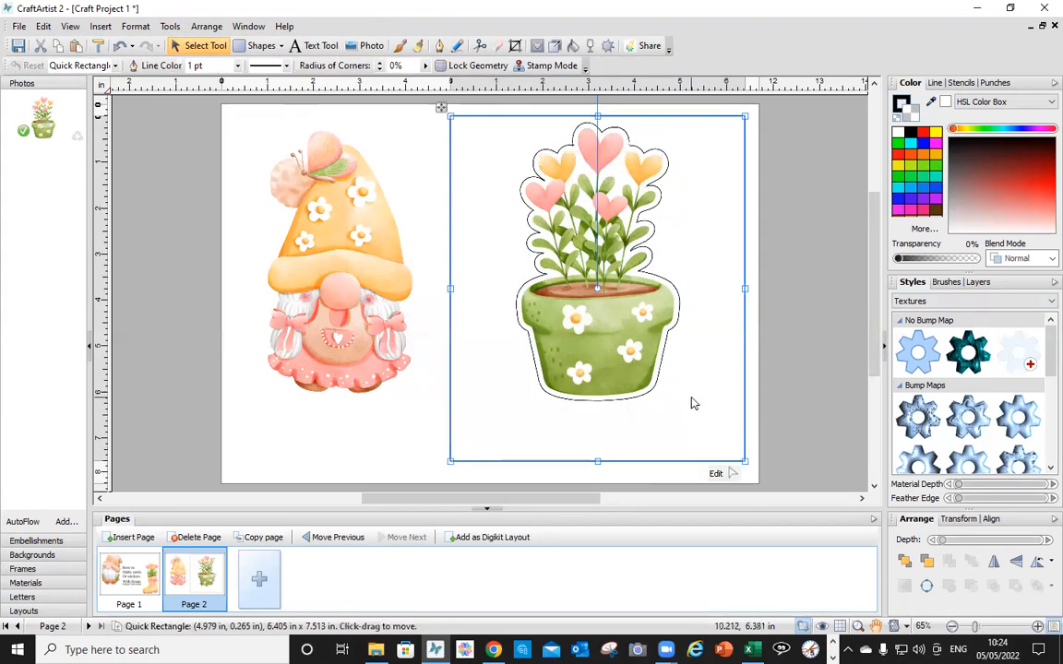
key("Delete")
left_click(661, 327)
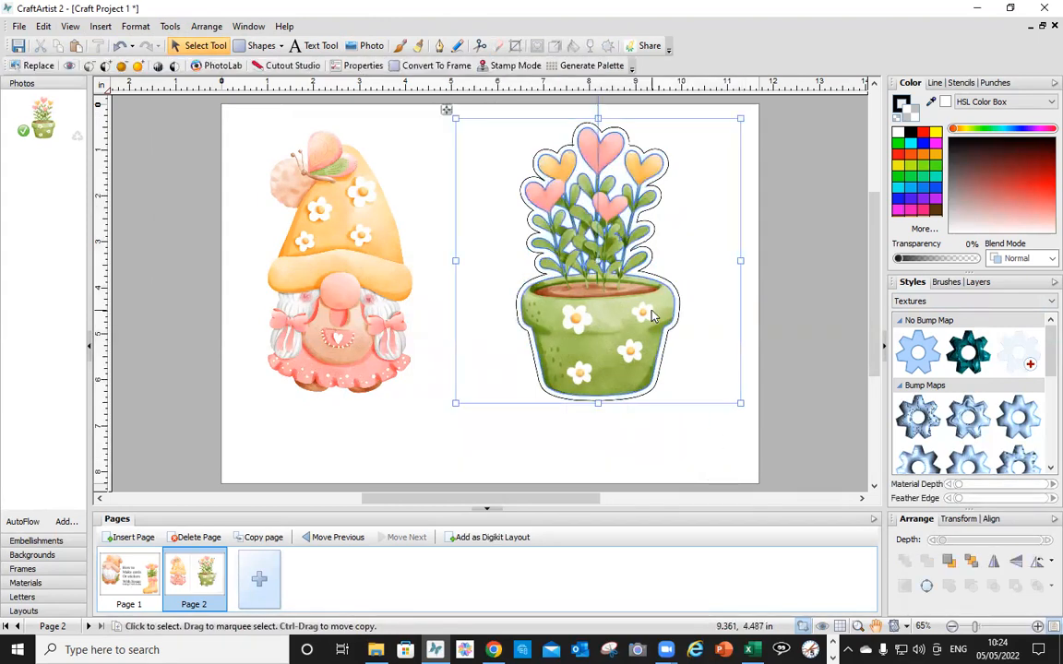
left_click(682, 433)
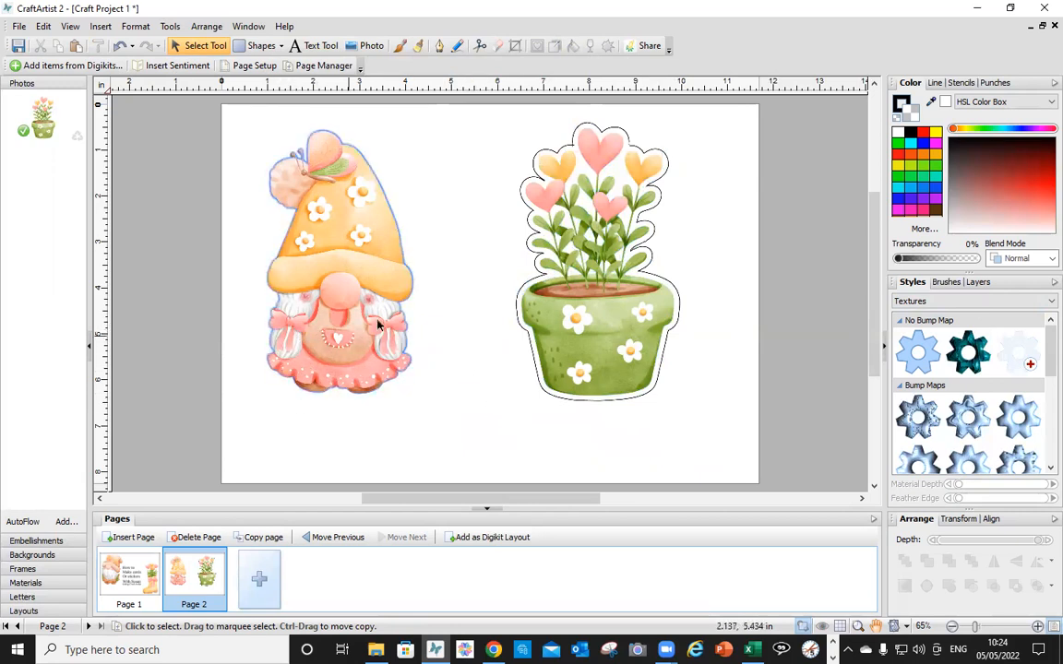
Convert the flowerpot picture and its outline together into a single picture at 300 dpi with 32-bit depth
left_click(520, 350)
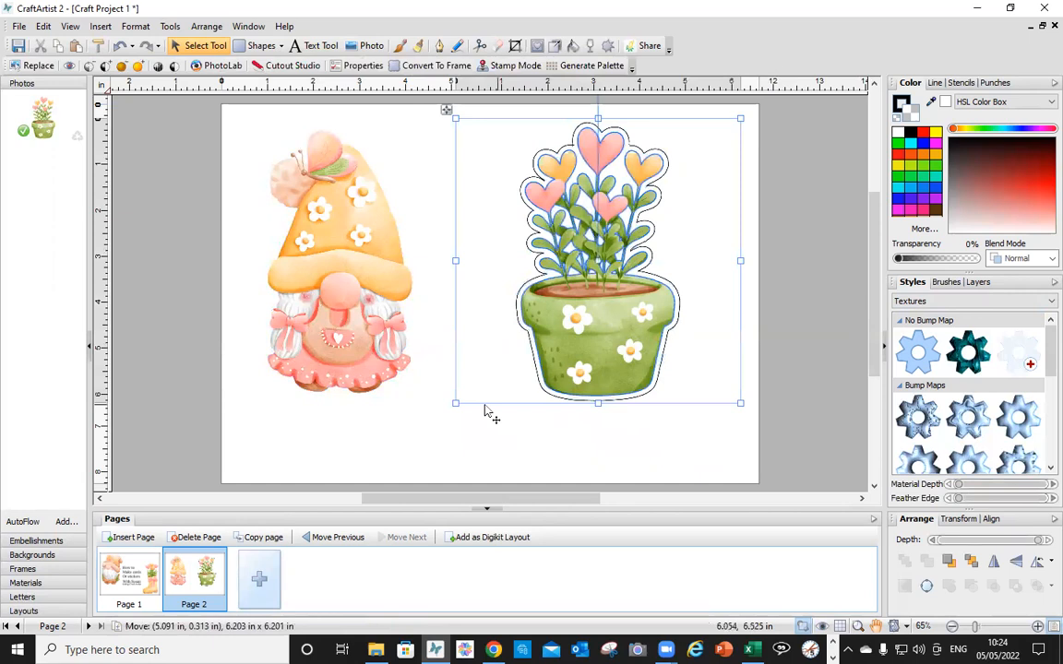
mouse_move(461, 406)
left_mouse_down()
mouse_move(519, 346)
mouse_move(472, 413)
mouse_move(457, 398)
left_mouse_up()
left_click_drag(414, 110, 817, 487)
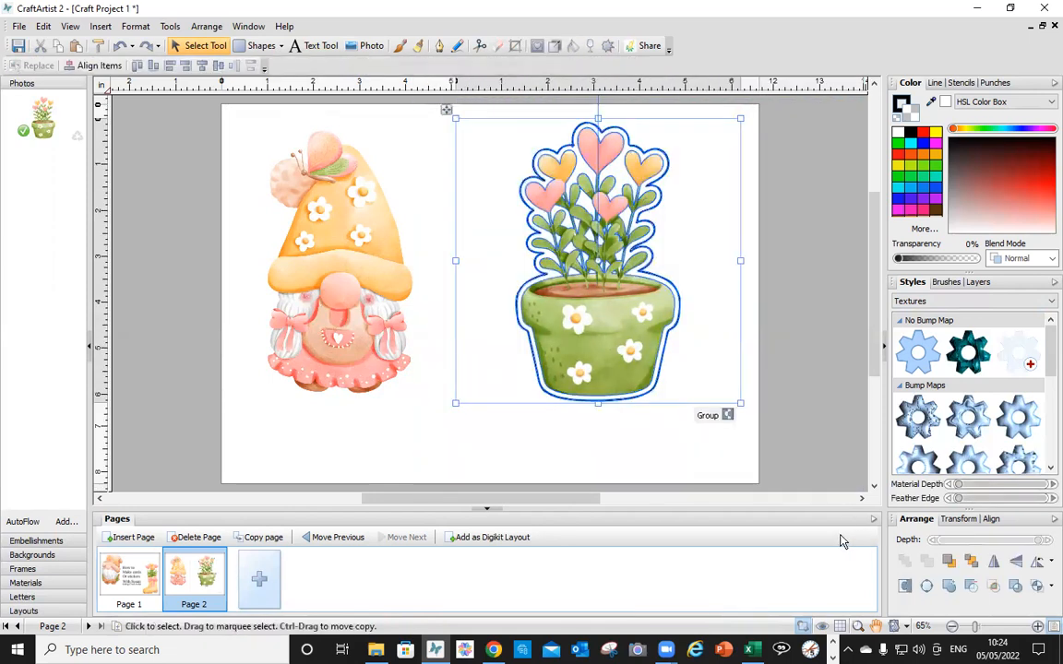
left_click(170, 26)
left_click(190, 146)
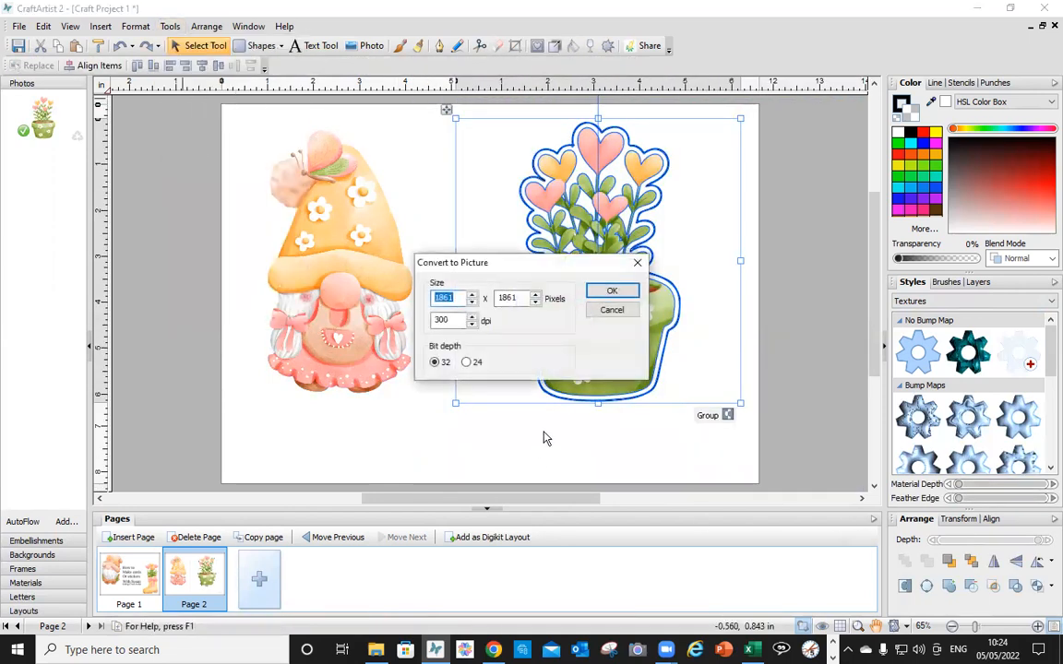
left_click(612, 291)
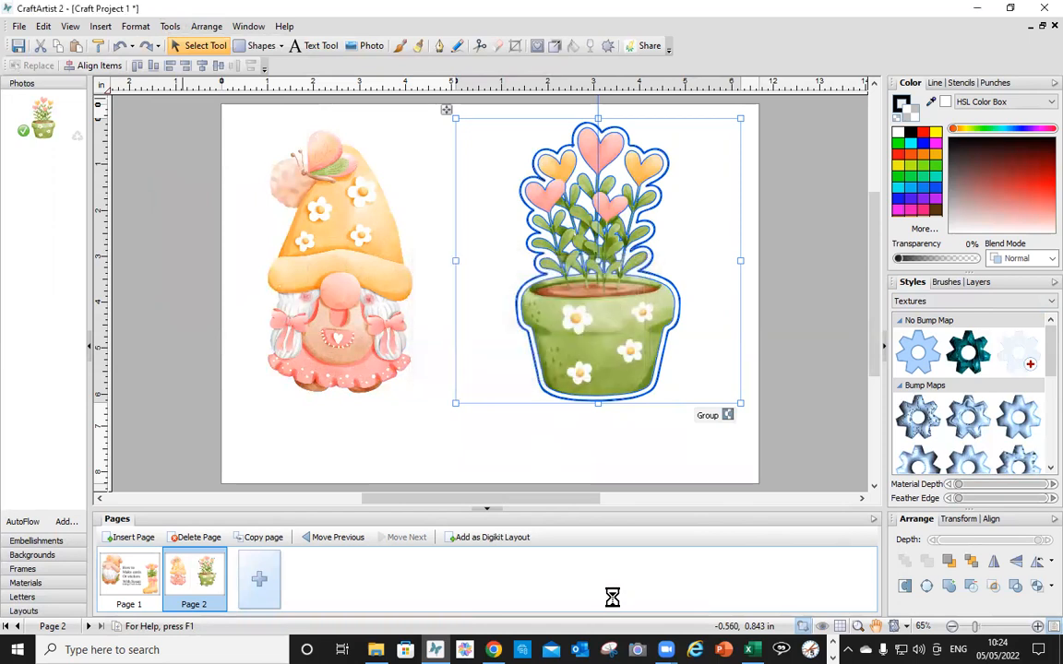
Shrink the flowerpot picture towards the page's upper right corner and move the gnome picture near the middle of the page
left_click_drag(456, 403, 565, 337)
left_click(664, 392)
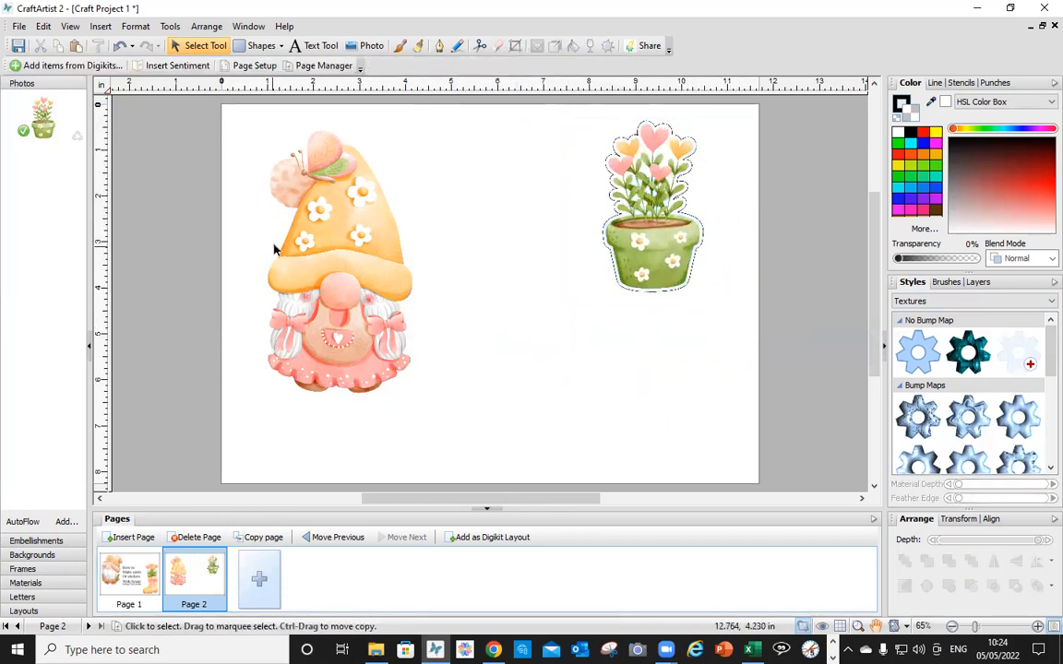
left_click(323, 332)
left_click_drag(351, 351, 455, 367)
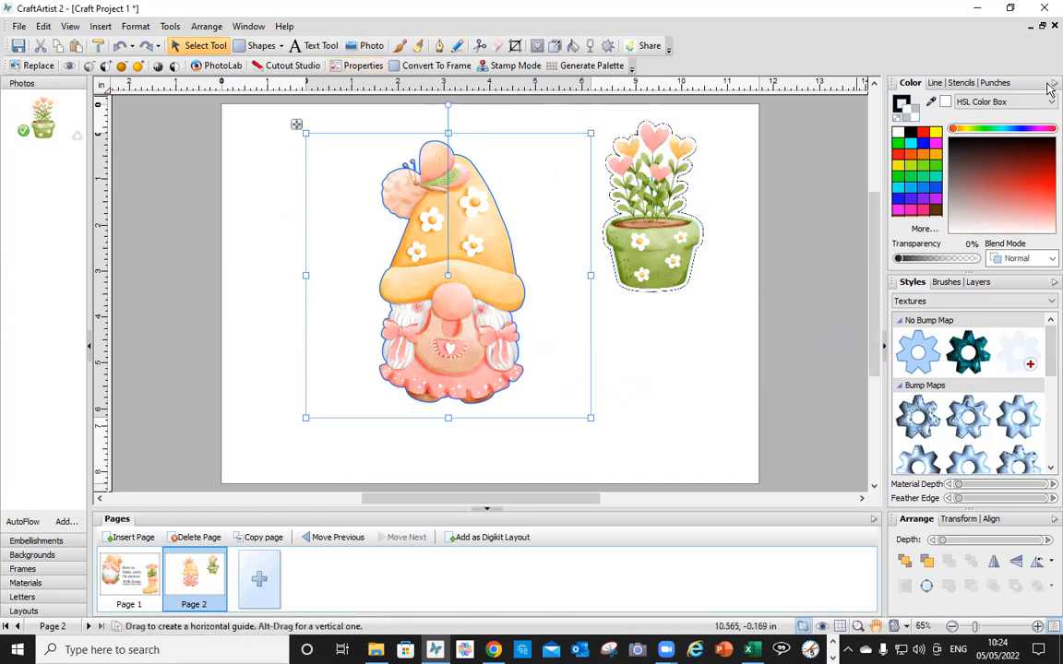
Give the gnome picture a solid 0.2 pt line with an 8 pt offset
left_click(934, 84)
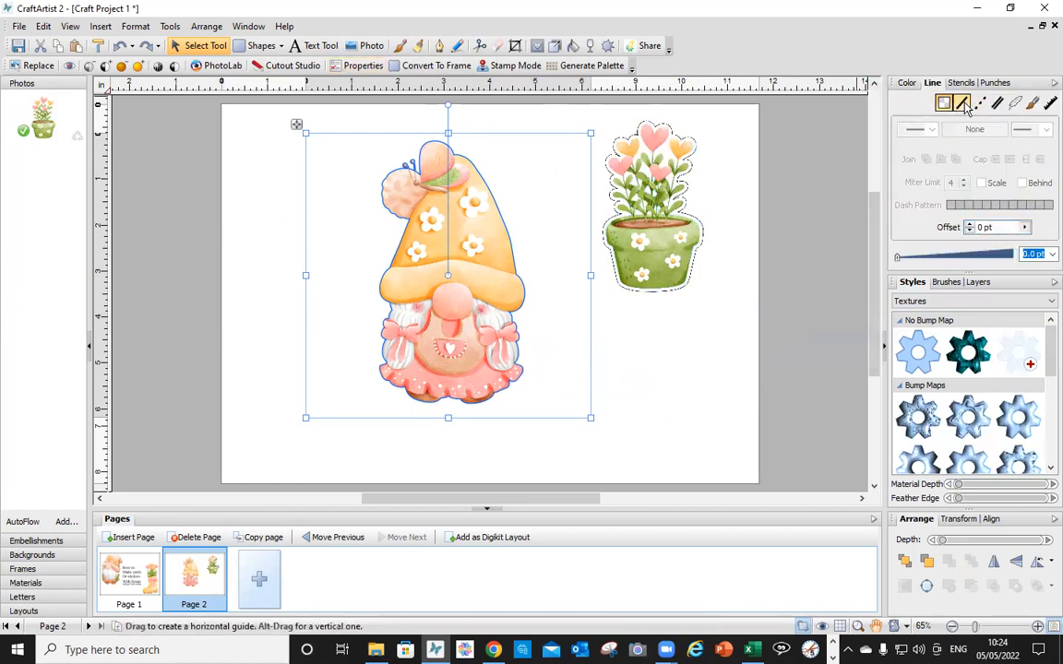
left_click(907, 83)
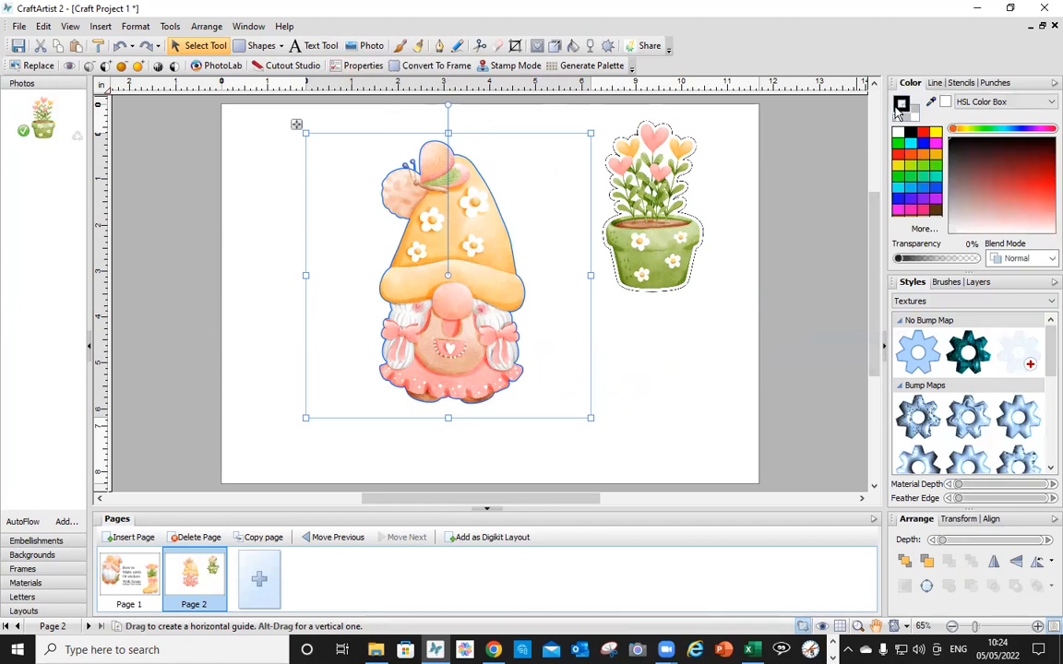
left_click(933, 83)
left_click(961, 102)
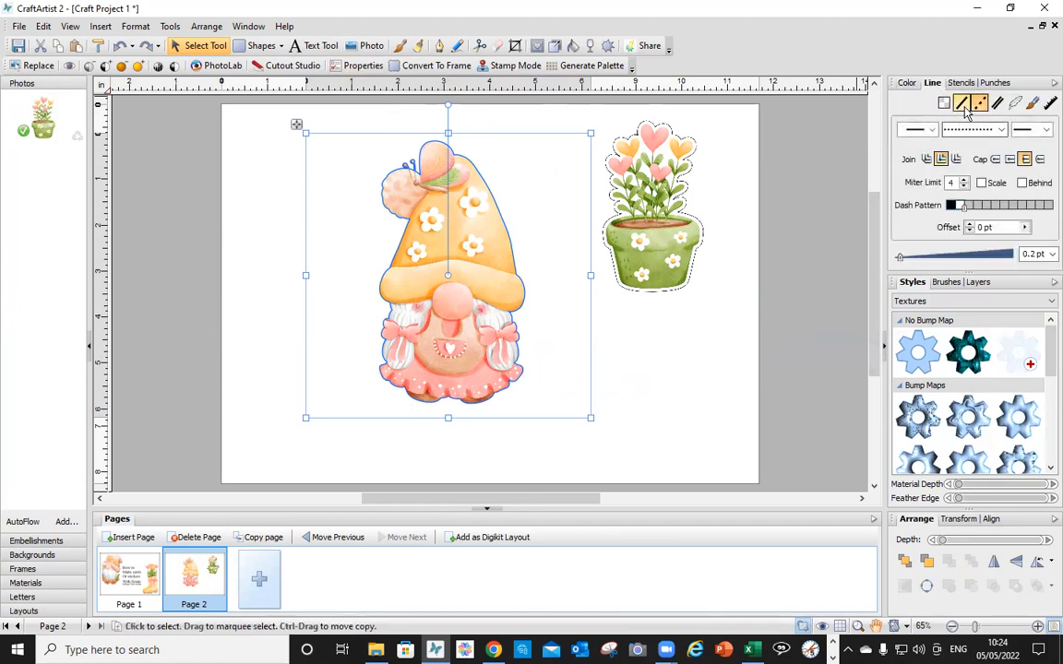
double_click(977, 227)
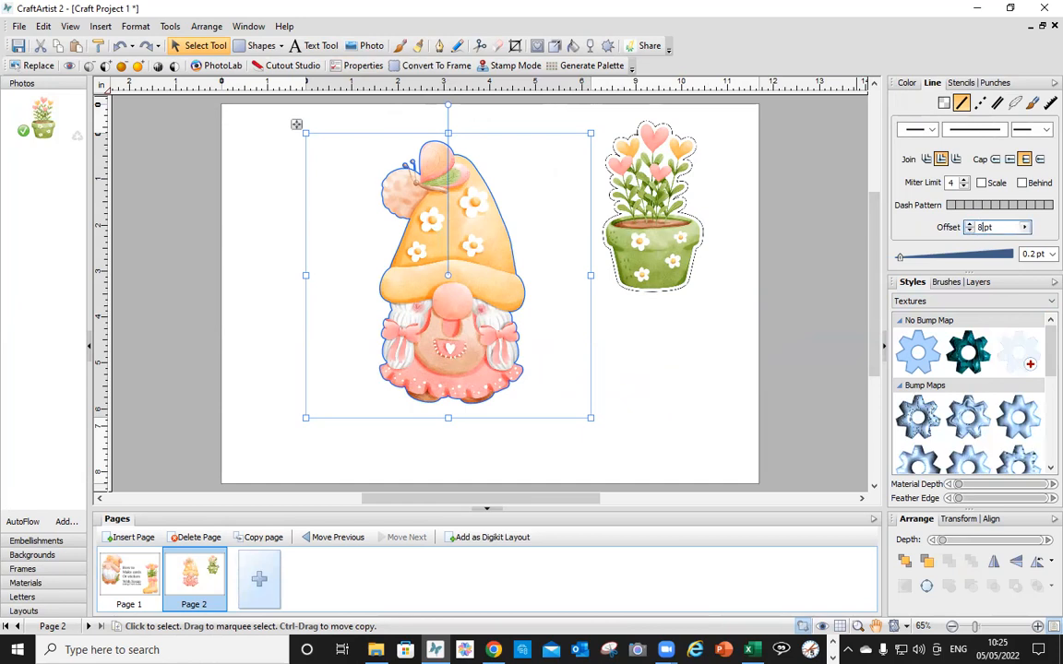
key("Return")
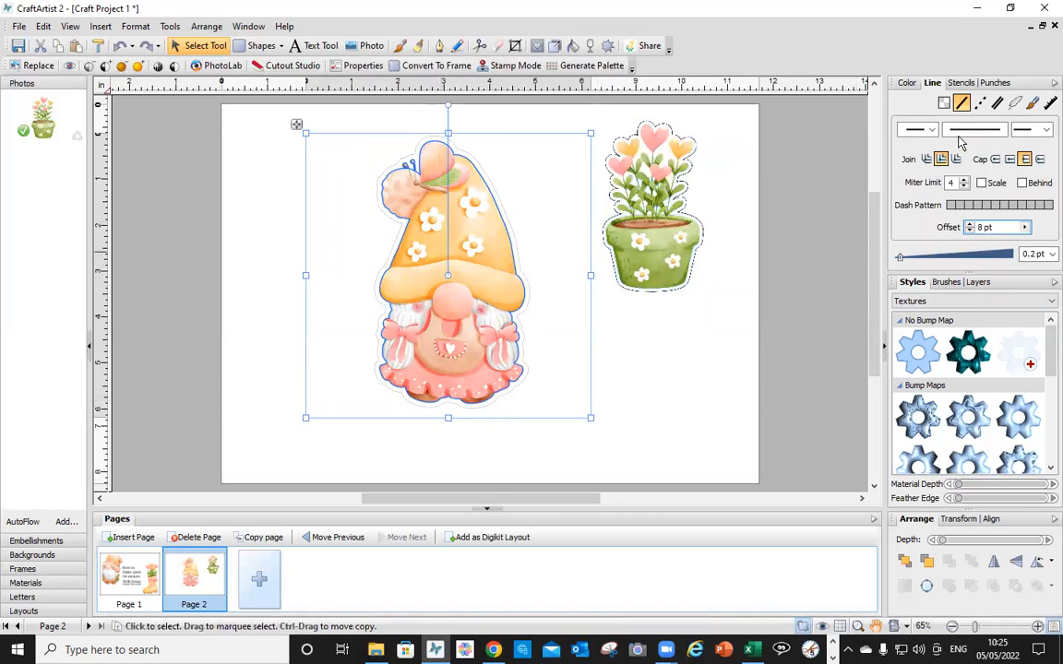
left_click(909, 83)
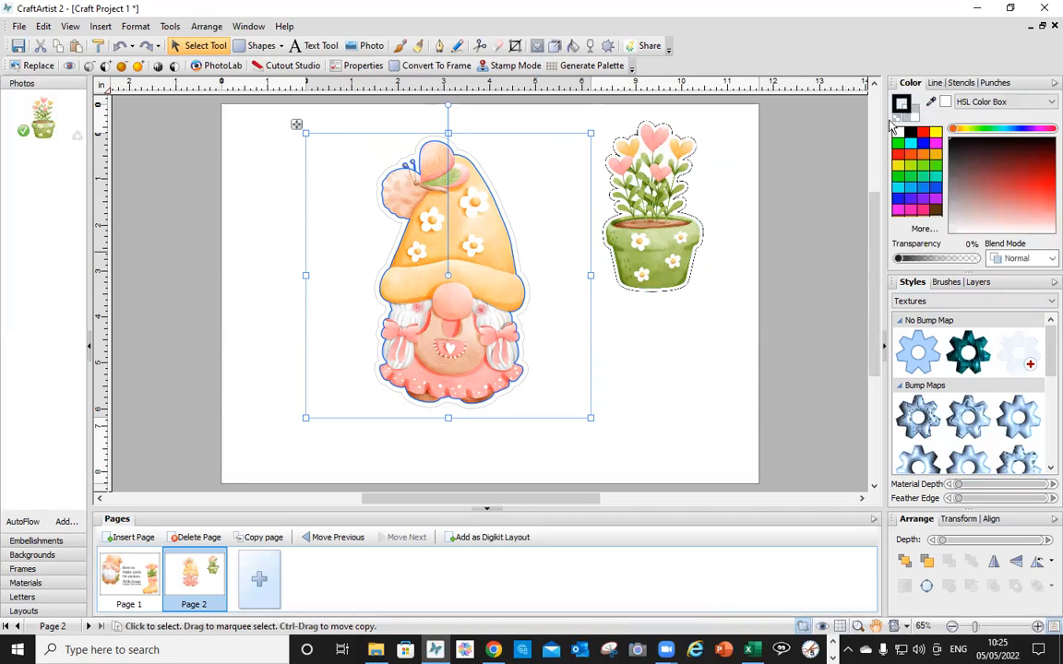
left_click(669, 421)
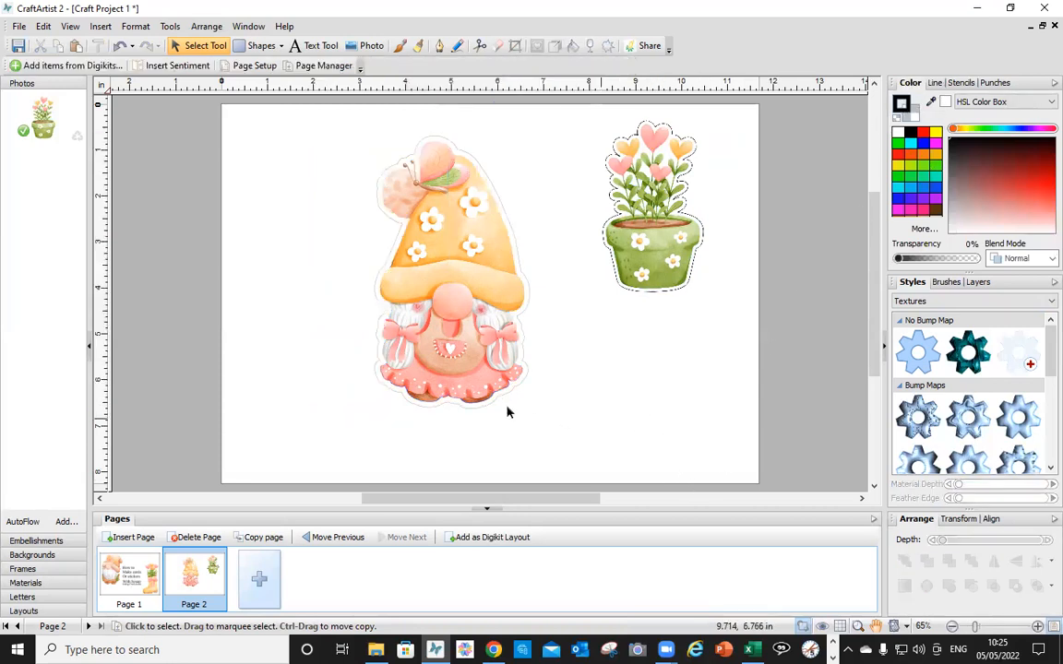
Convert the outlined gnome picture to curves and remove its picture fill so only the outline is left
left_click(446, 386)
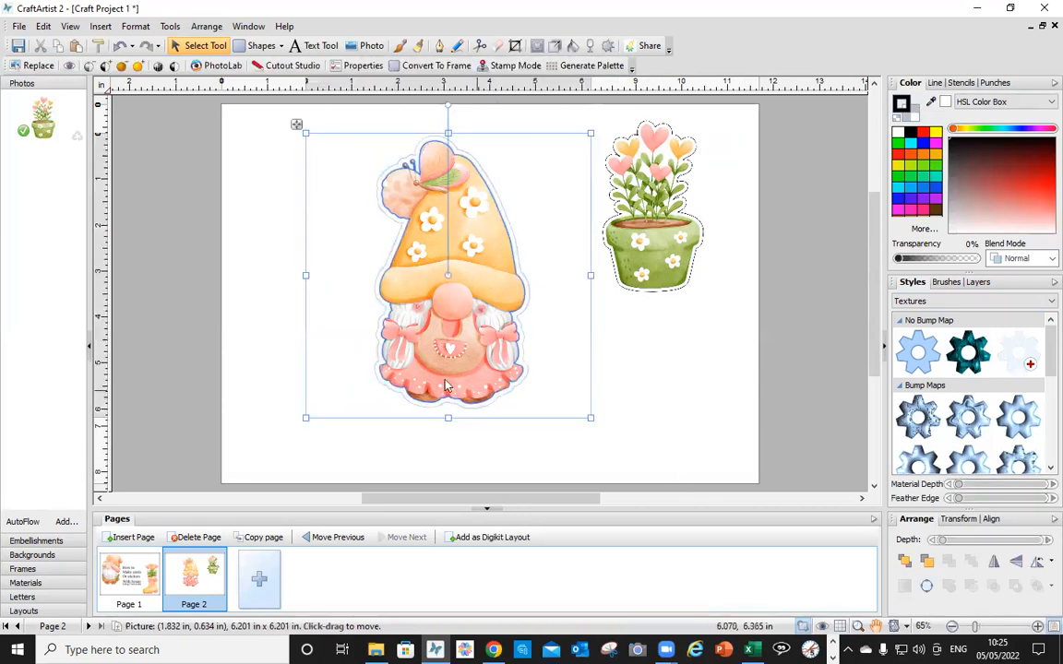
left_click(171, 26)
left_click(206, 163)
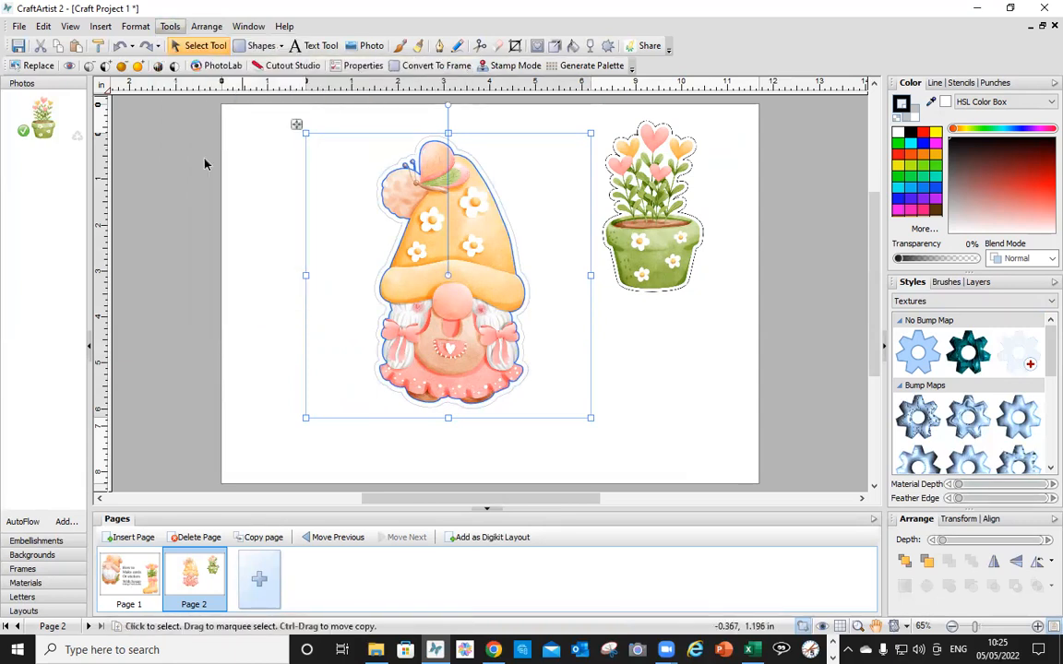
left_click(899, 129)
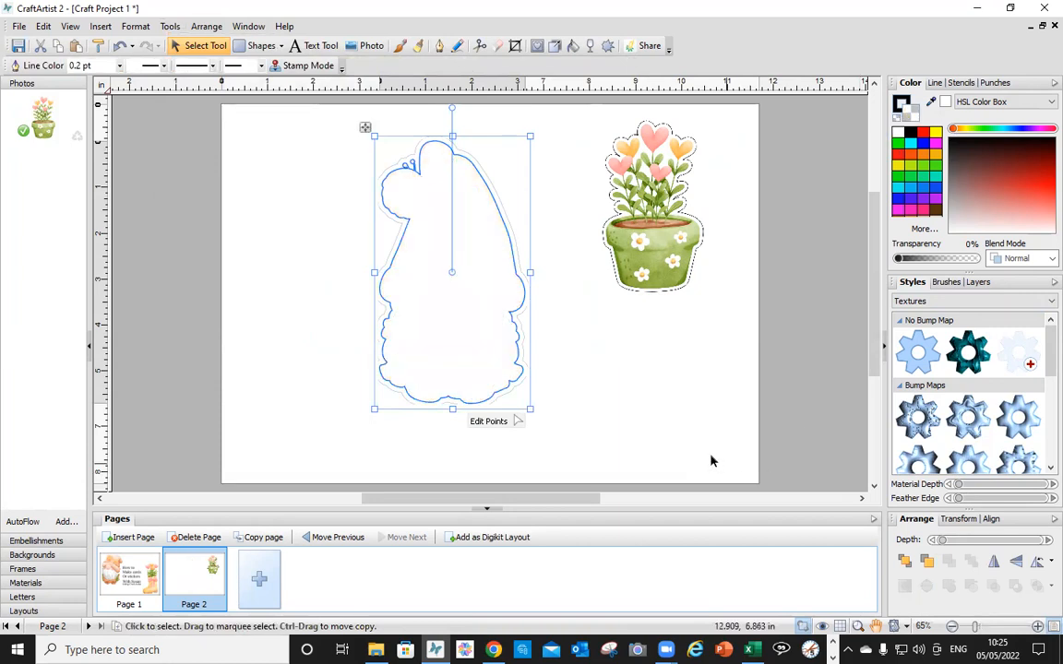
left_click(679, 415)
Set the line width of the gnome outline to 0.8 pt
left_click(465, 380)
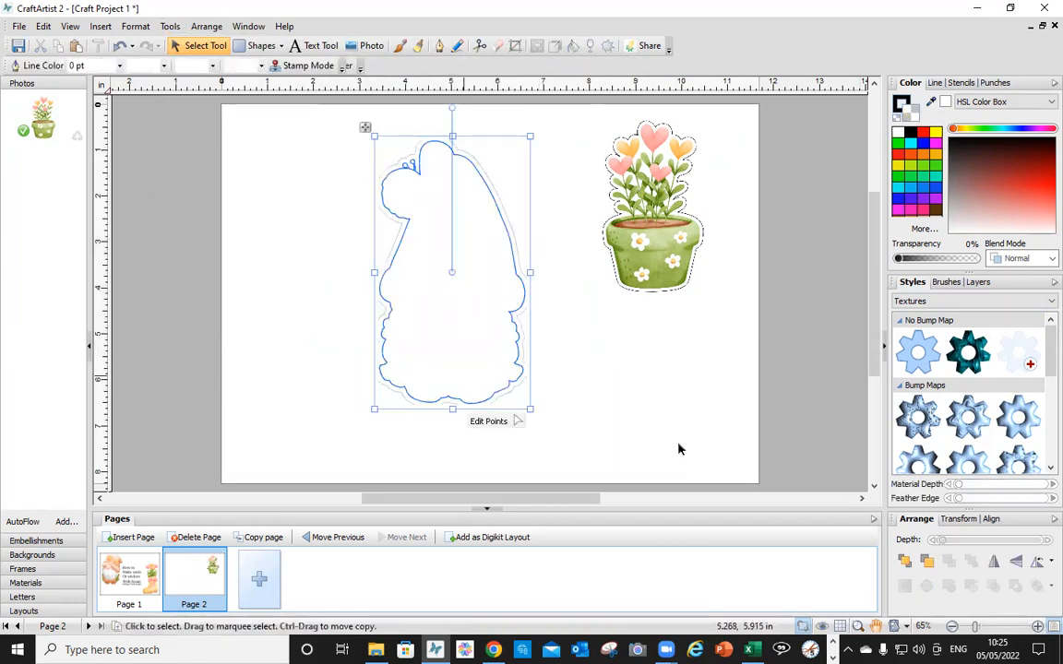
left_click(934, 83)
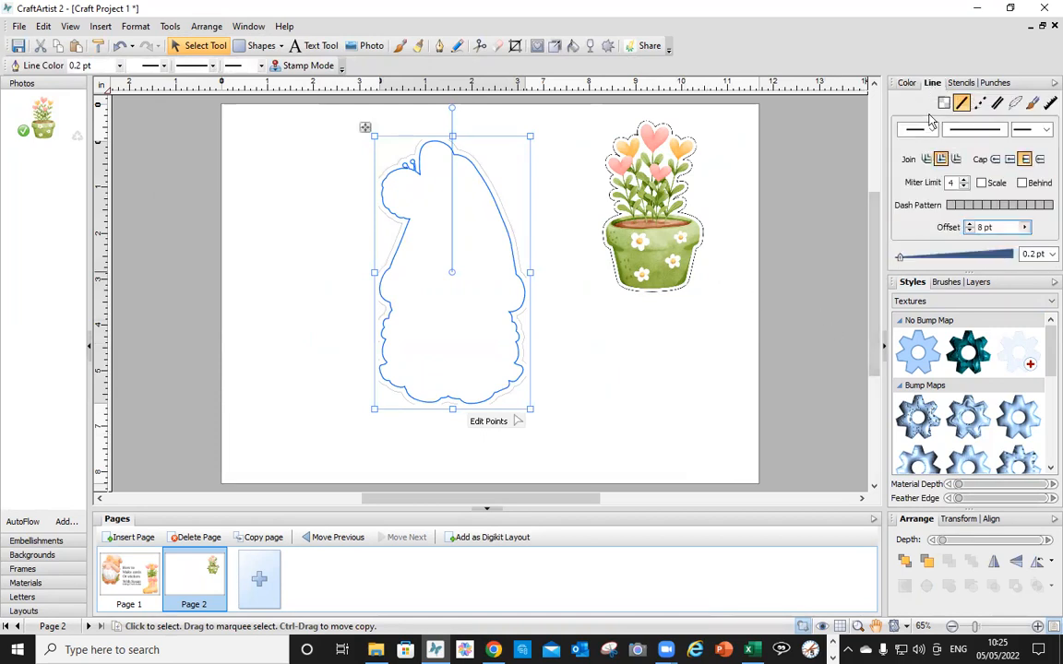
left_click_drag(902, 262, 910, 263)
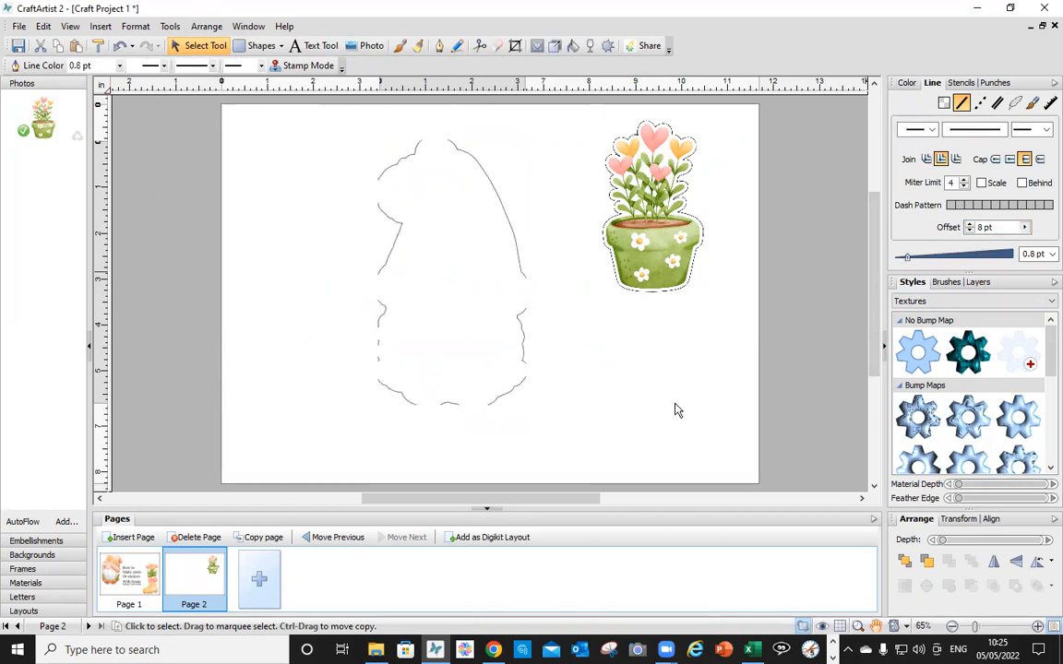
left_click(571, 308)
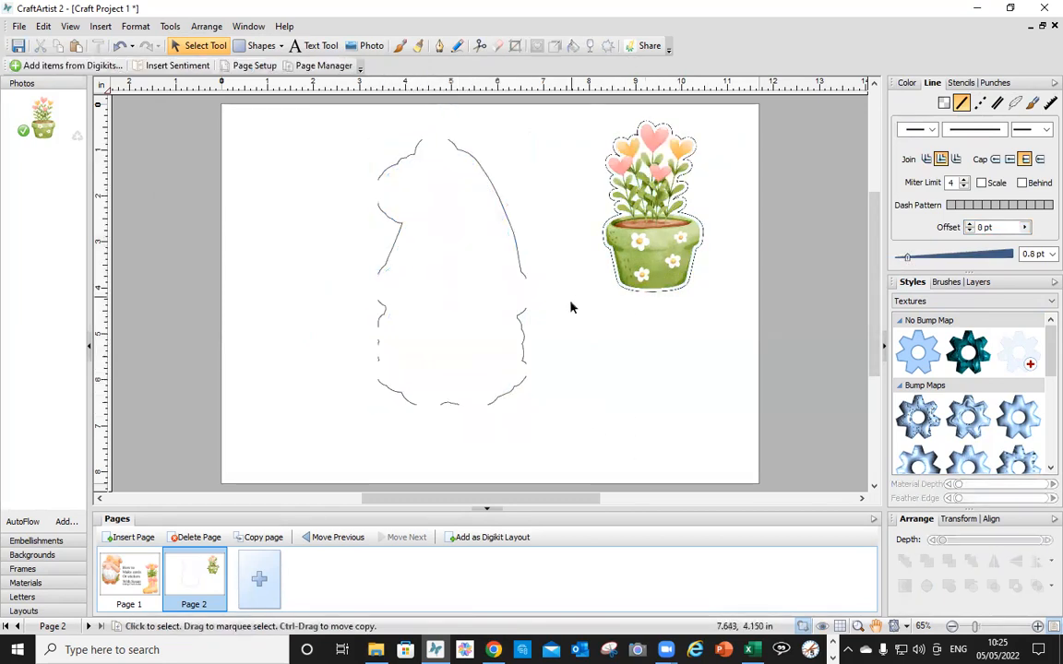
Draw a rectangle about 5.9 by 7.3 in around the gnome outline and place the gnome picture back inside the outline
left_click(258, 45)
left_click_drag(309, 113, 584, 456)
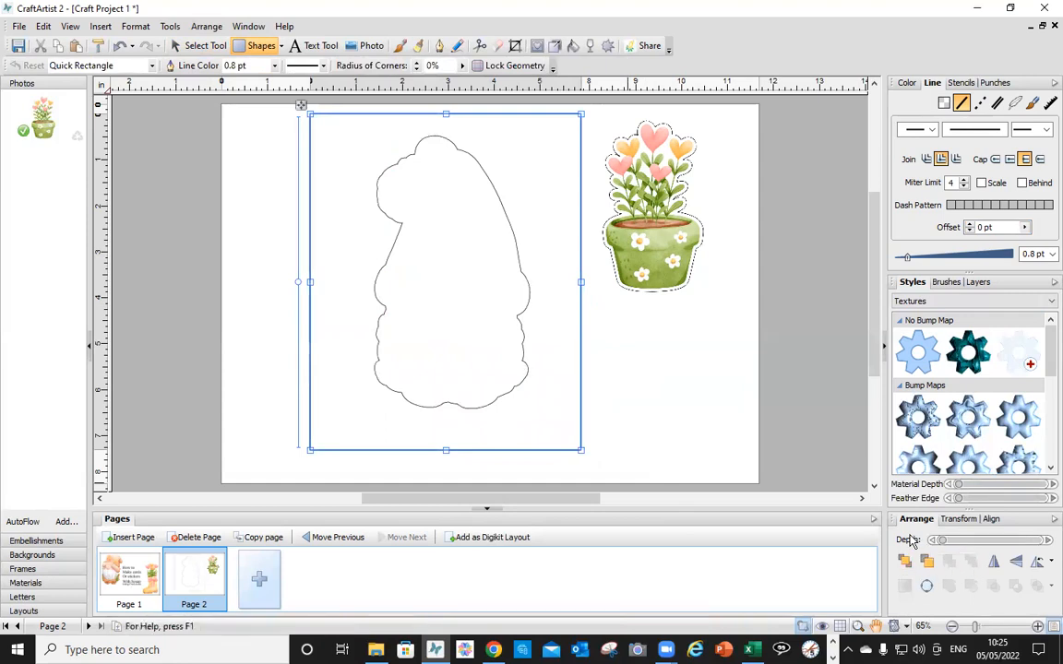
left_click(196, 45)
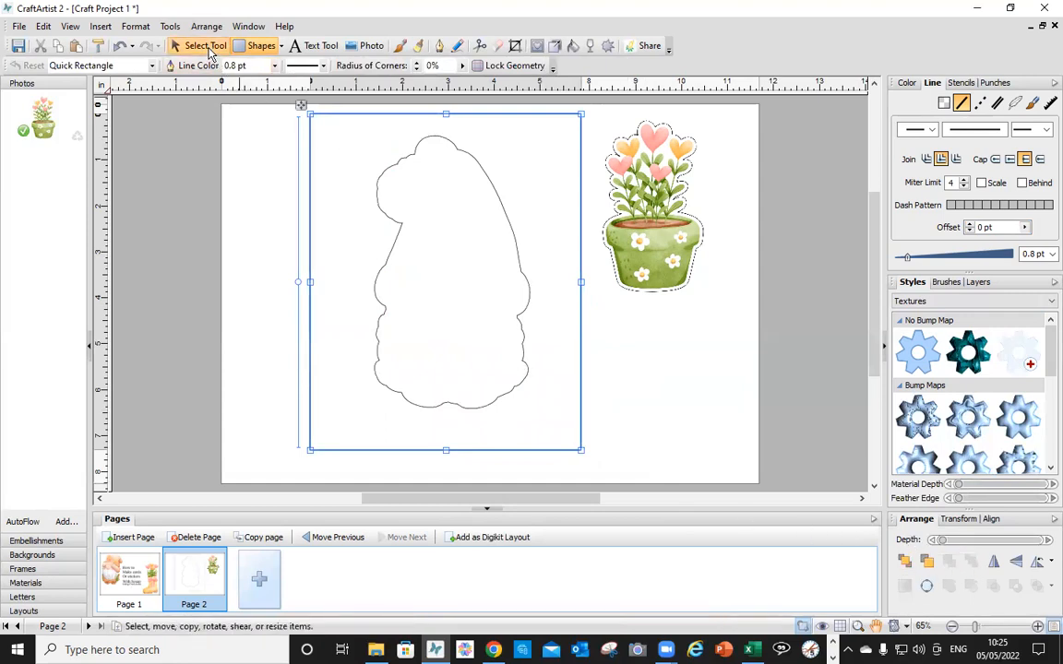
left_click(698, 440)
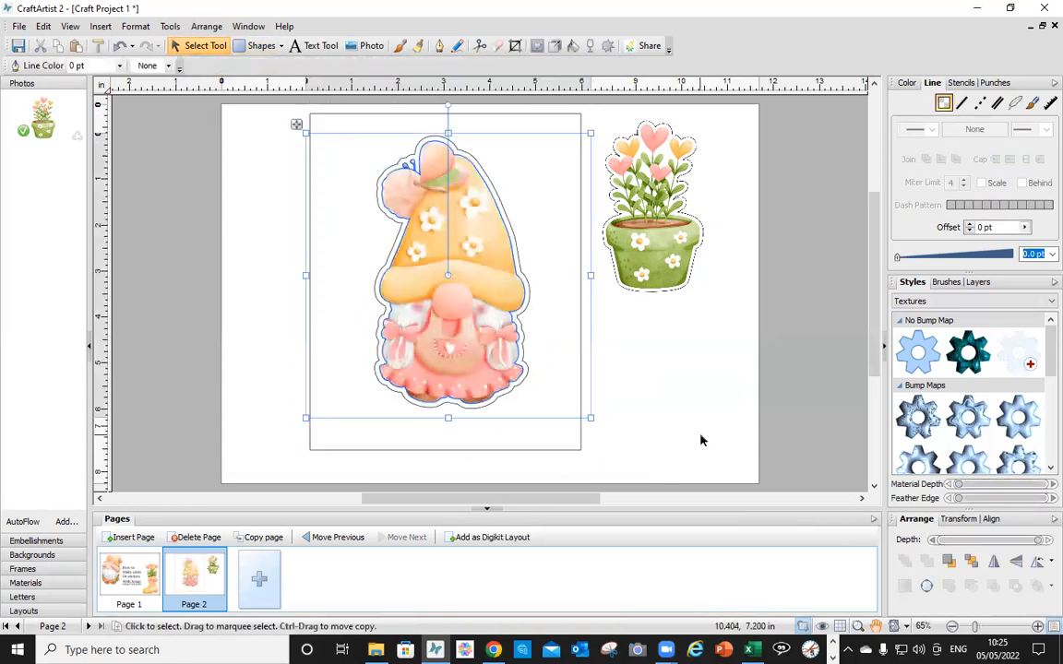
Select the gnome picture together with its outline and convert them to a single 1861 x 1861 pixel picture at 300 dpi
left_click(266, 134)
left_click_drag(276, 127, 595, 451)
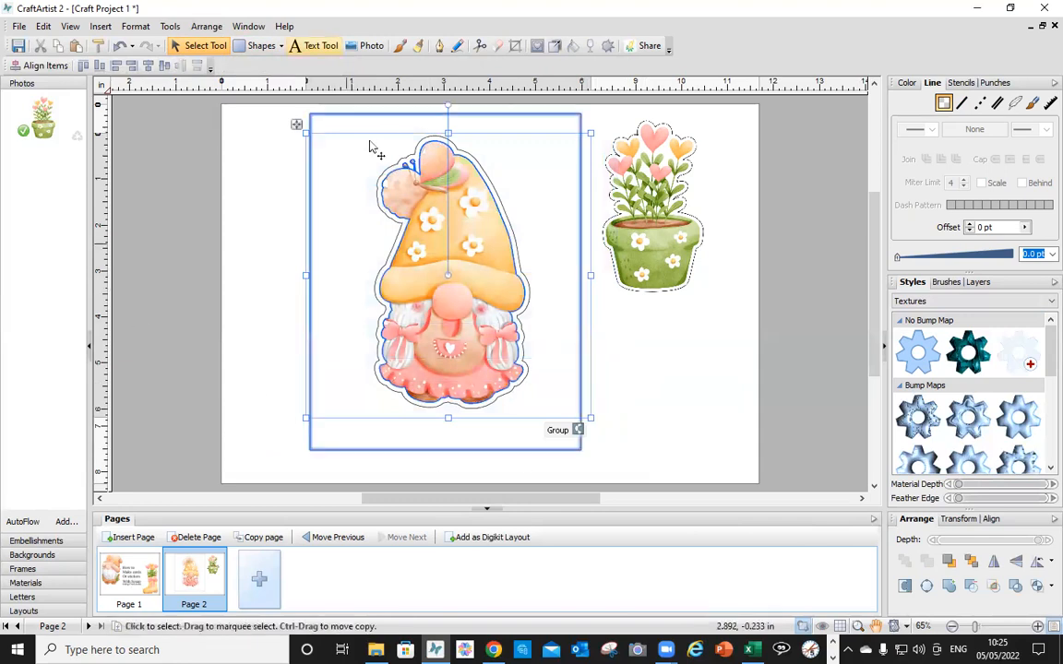
left_click(171, 26)
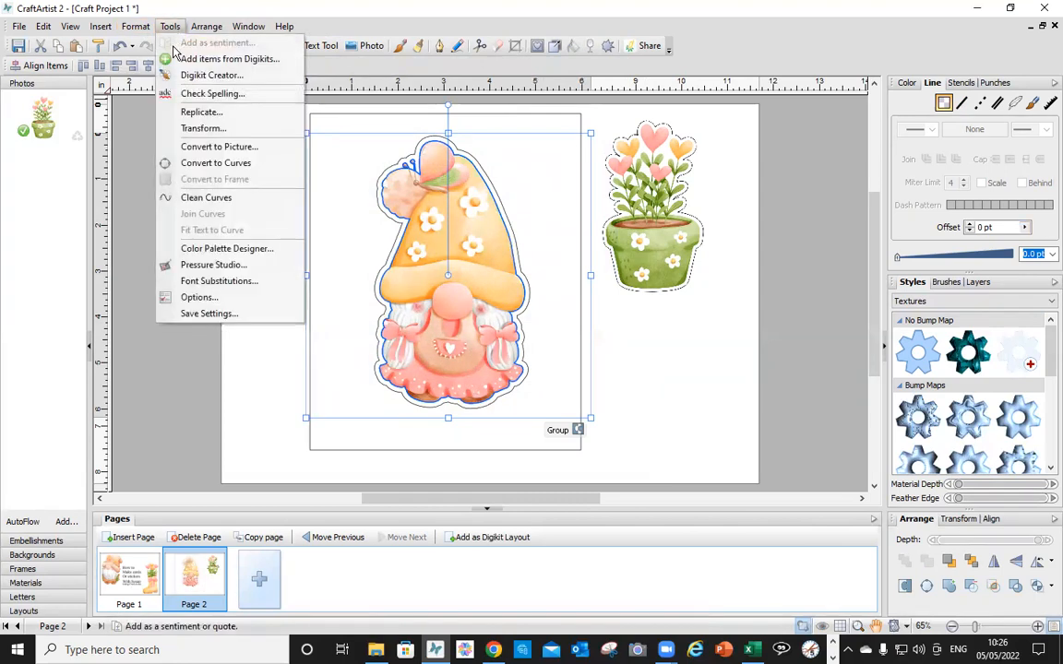
left_click(205, 148)
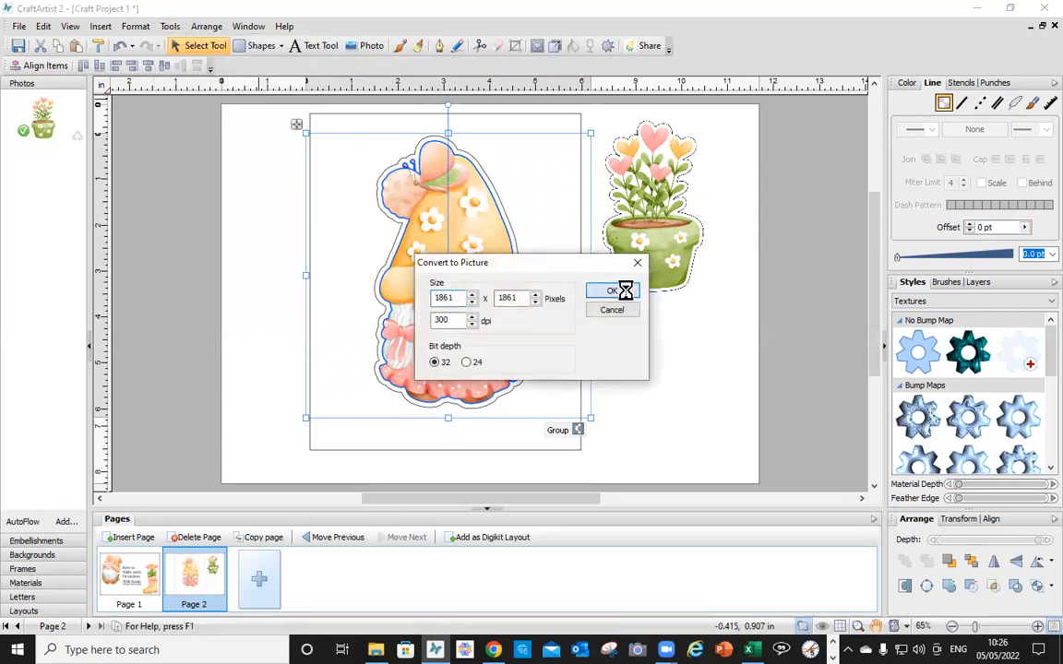
left_click(624, 291)
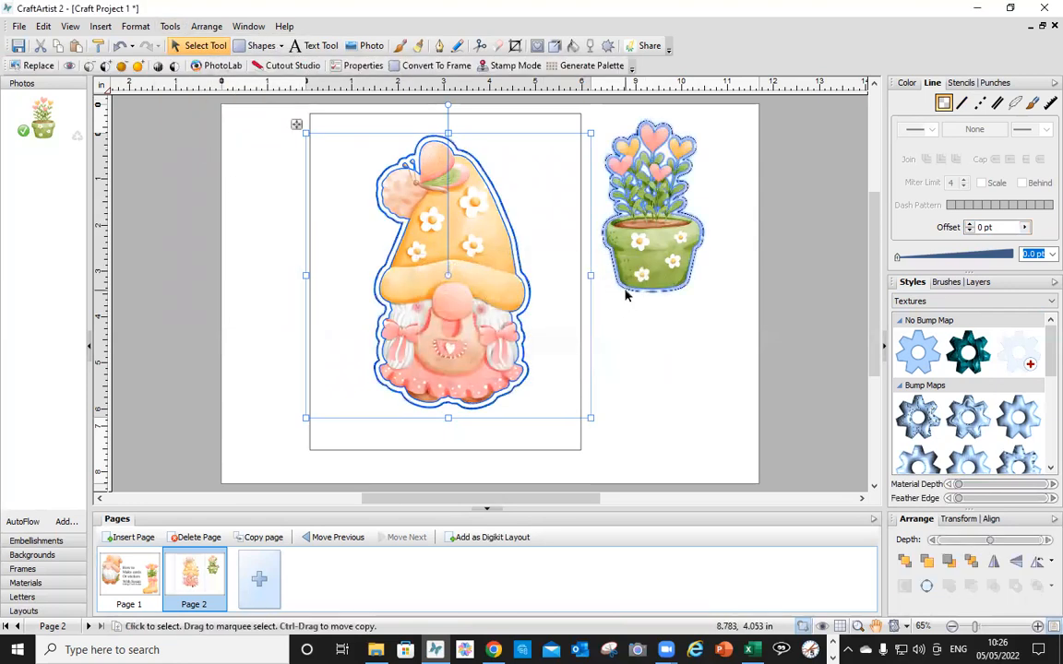
Convert the merged gnome picture to curves, and convert those curves back to a 1021 x 1788 pixel picture at 300 dpi
left_click(172, 28)
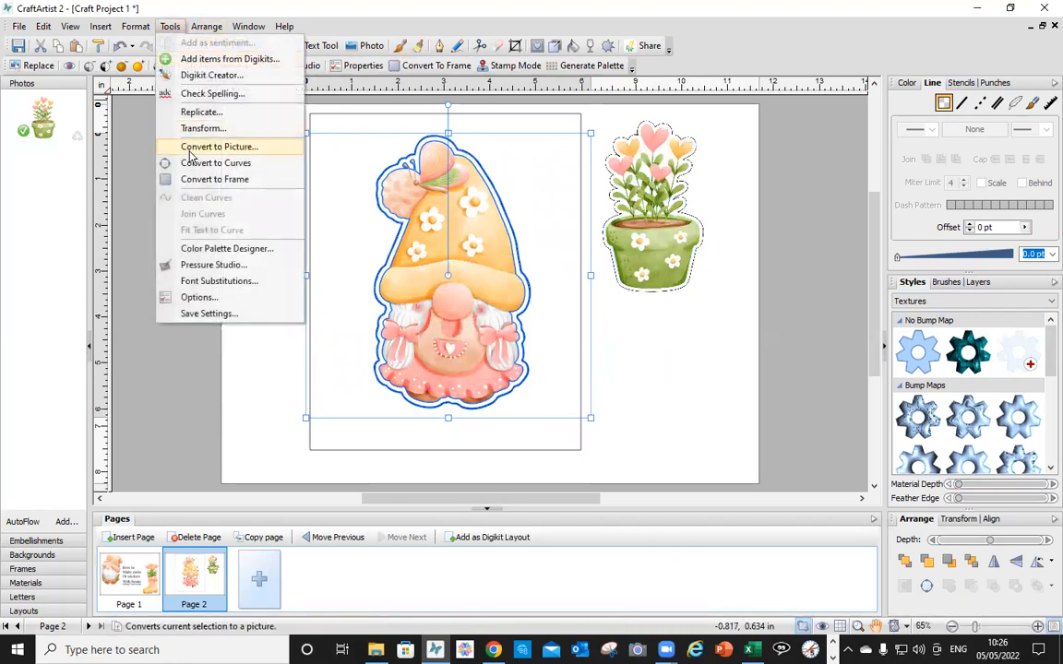
left_click(196, 164)
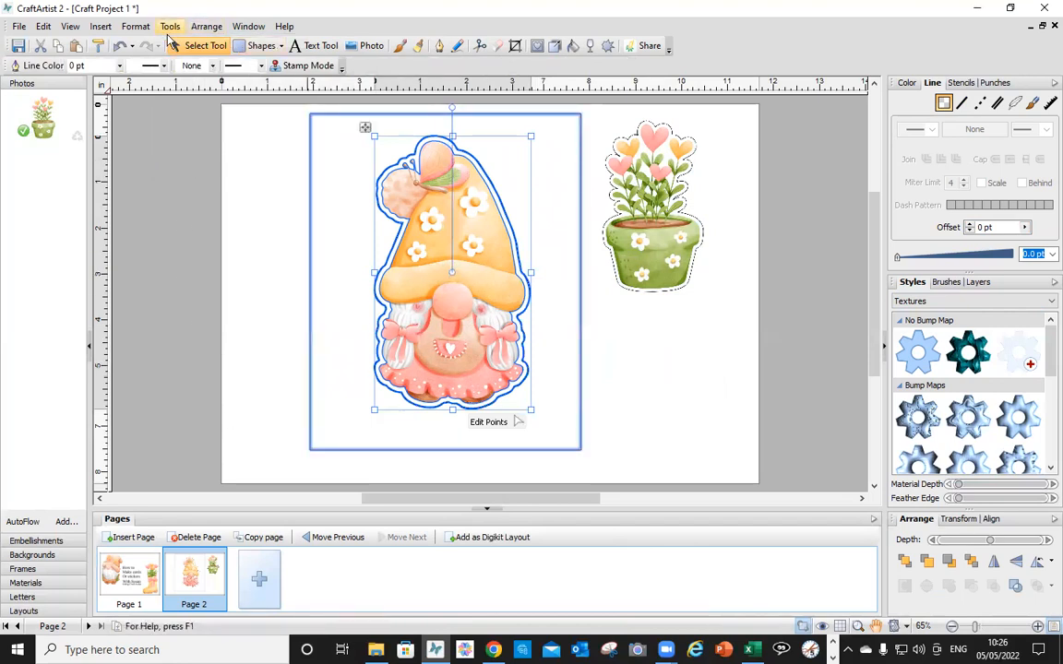
left_click(193, 223)
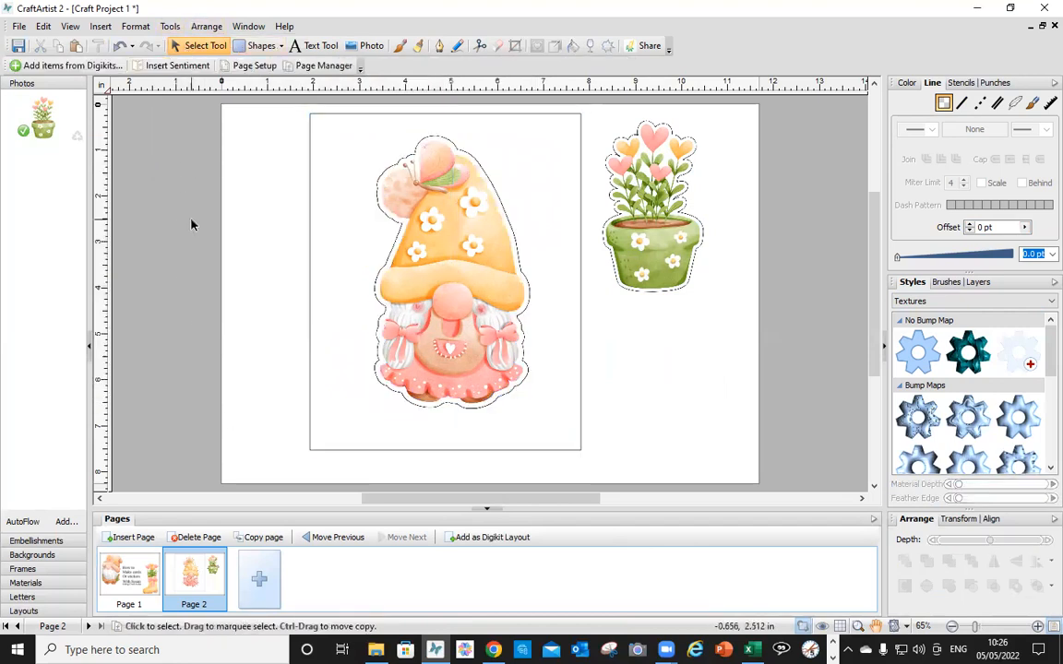
left_click(417, 249)
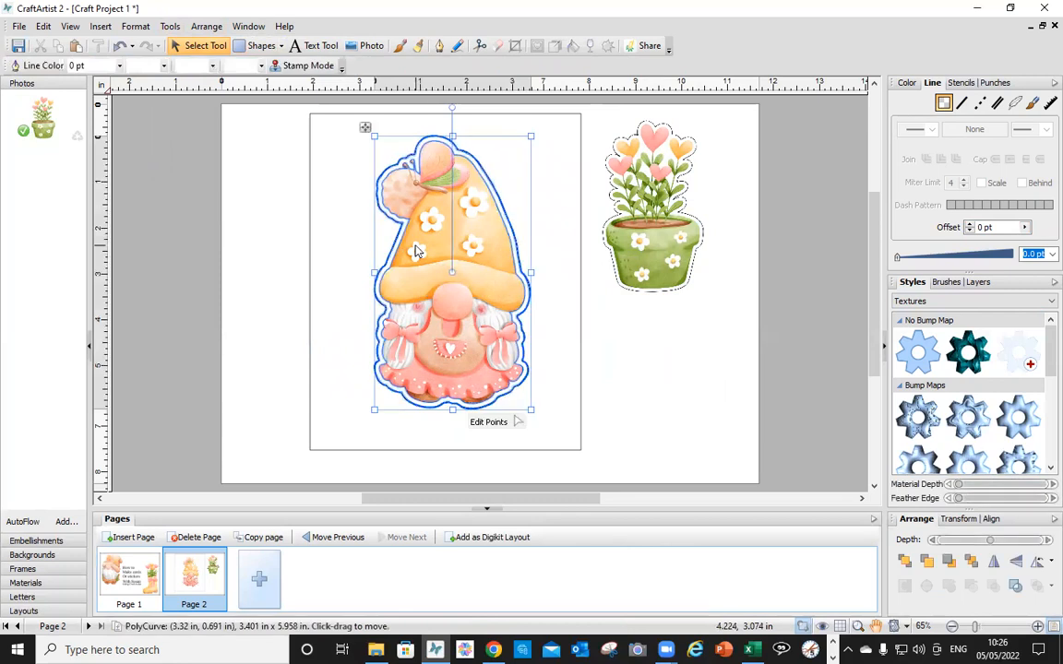
left_click(170, 28)
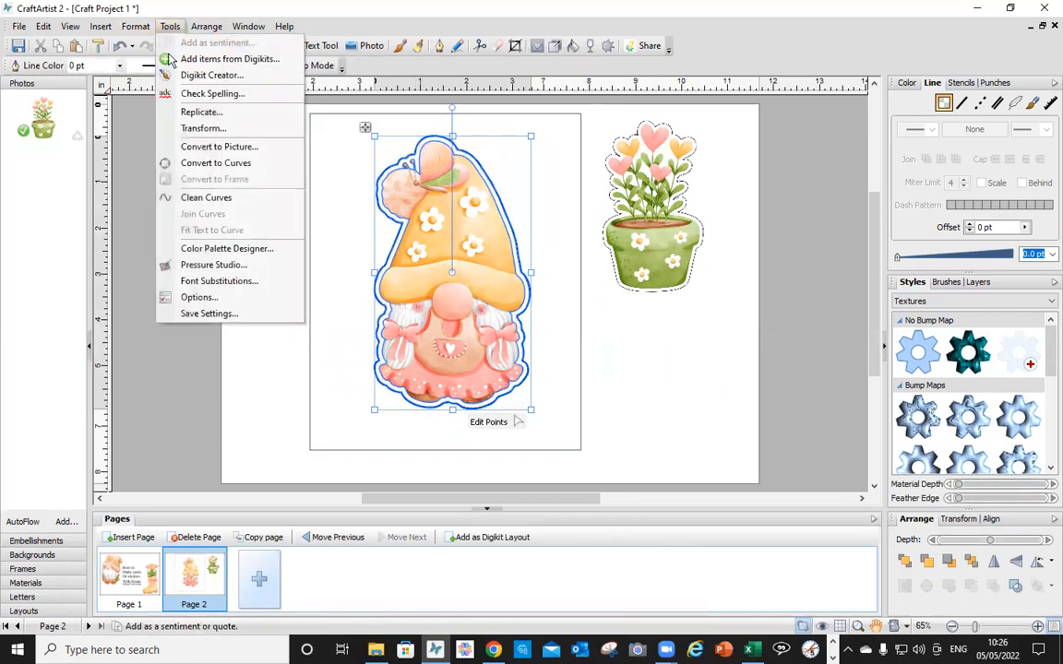
left_click(209, 145)
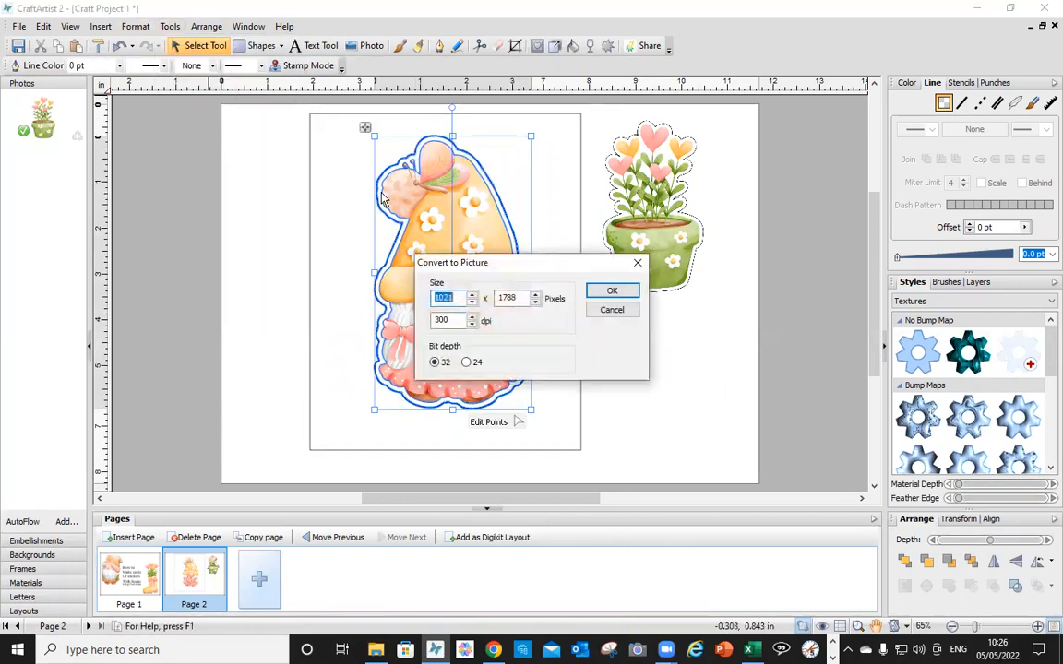
left_click(609, 290)
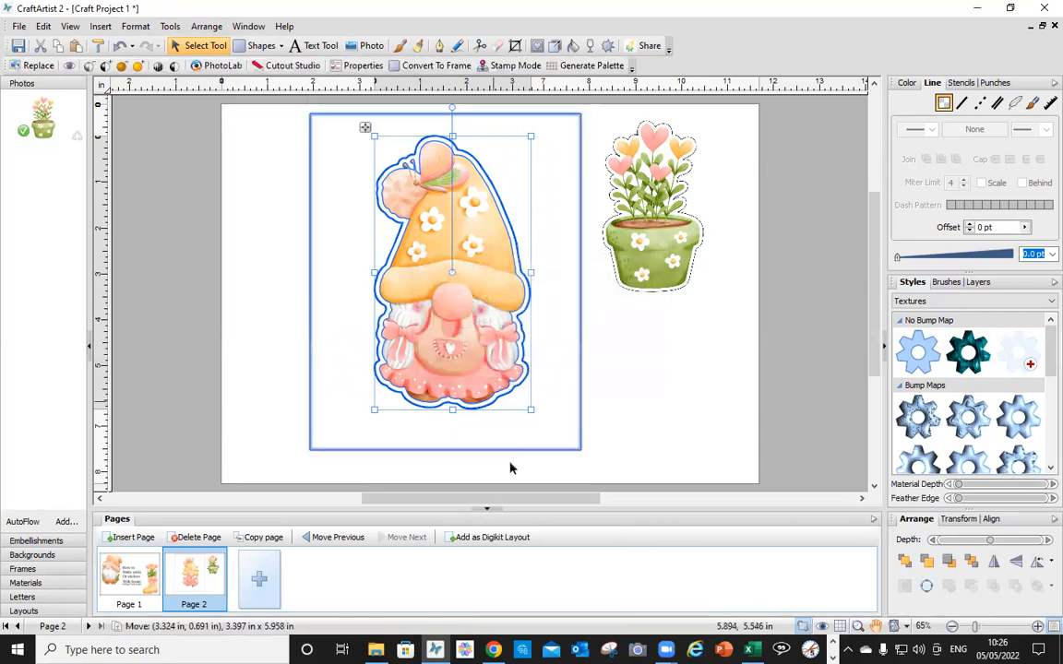
Scale down the gnome sticker and place it in the page's upper-left corner, deleting the rectangle that surrounded it
left_click_drag(527, 411, 516, 379)
left_click_drag(563, 441, 196, 431)
left_click_drag(487, 361, 561, 354)
mouse_move(451, 363)
left_mouse_down()
mouse_move(490, 296)
mouse_move(455, 356)
left_mouse_up()
left_click_drag(514, 338, 297, 333)
left_click(461, 346)
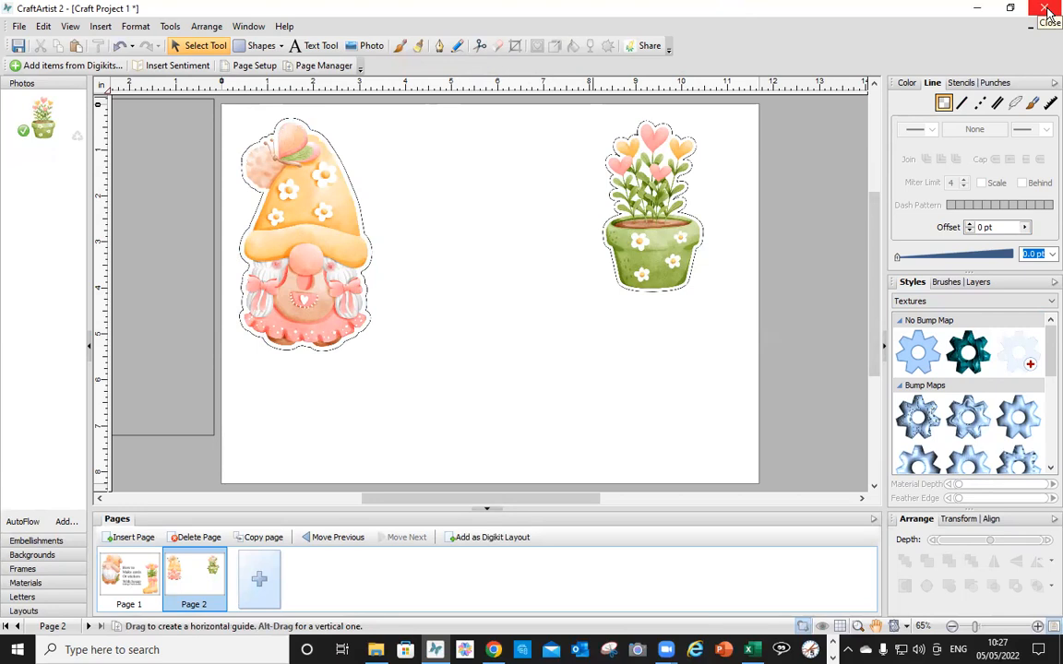
left_click(193, 335)
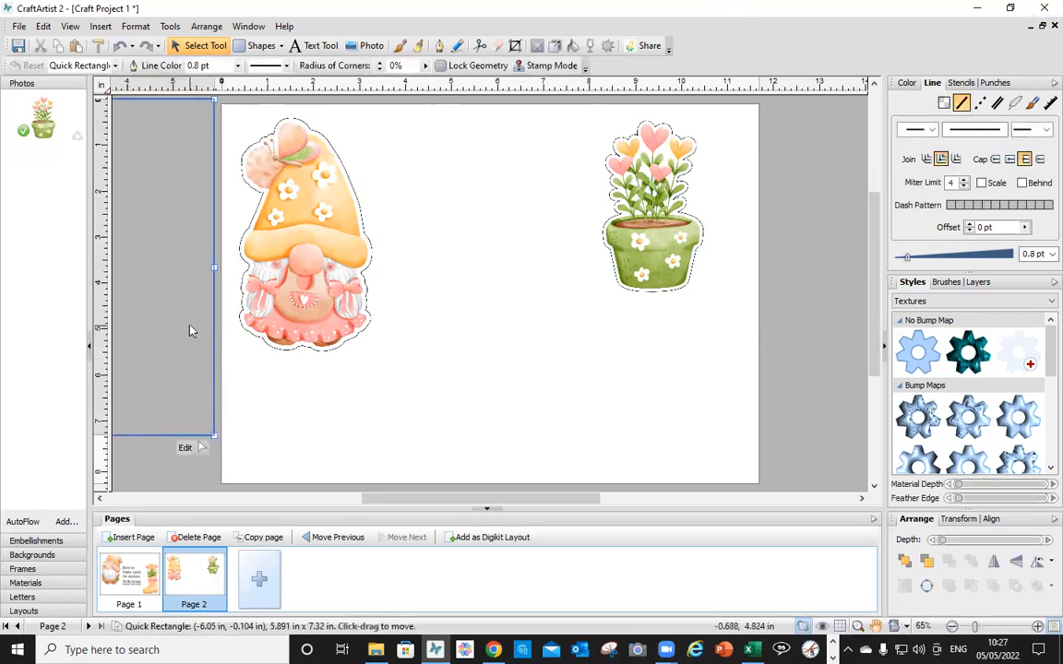
key("Delete")
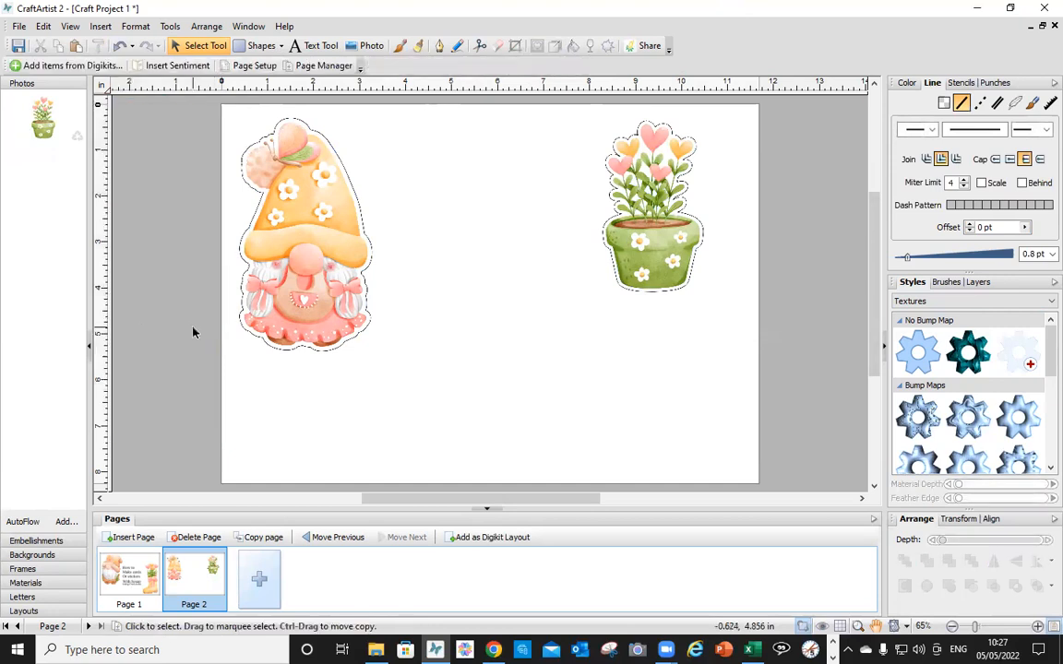
Add a new page and place the square frame stencil from the Shapes category on it, enlarged to about 9.2 by 8.8 in
left_click(139, 538)
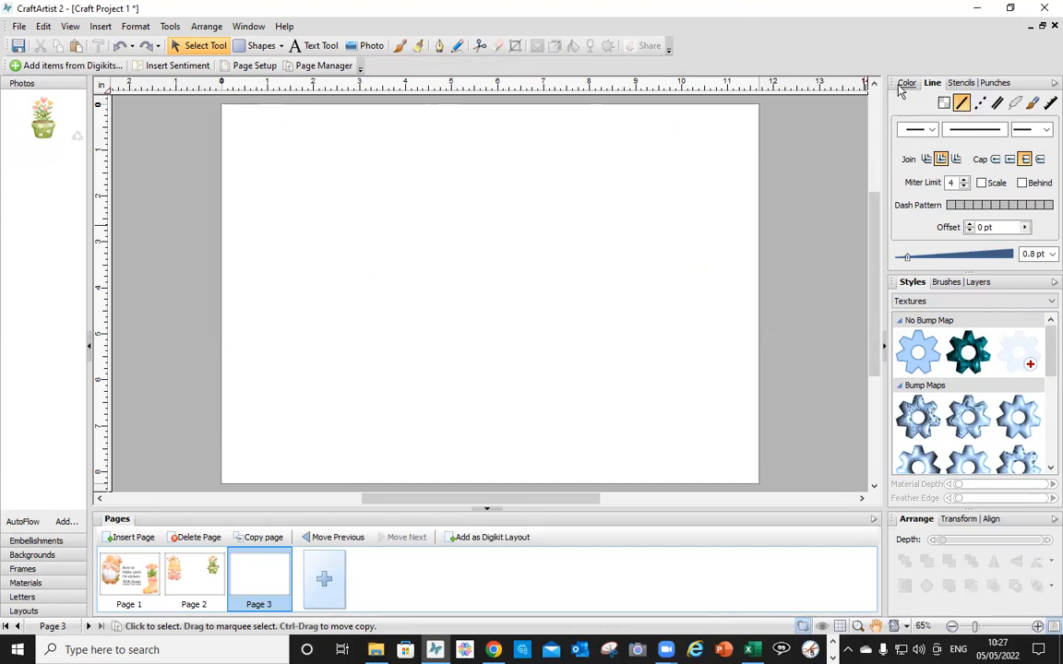
left_click(961, 83)
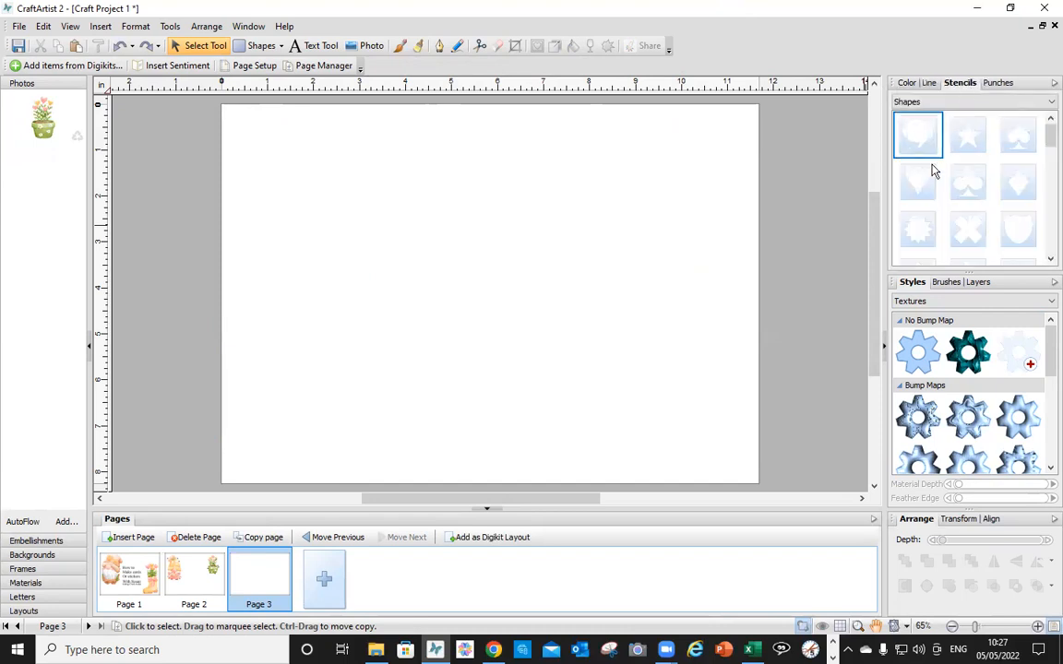
scroll(928, 189, "down", 3)
left_click_drag(927, 171, 498, 308)
left_click_drag(528, 351, 555, 429)
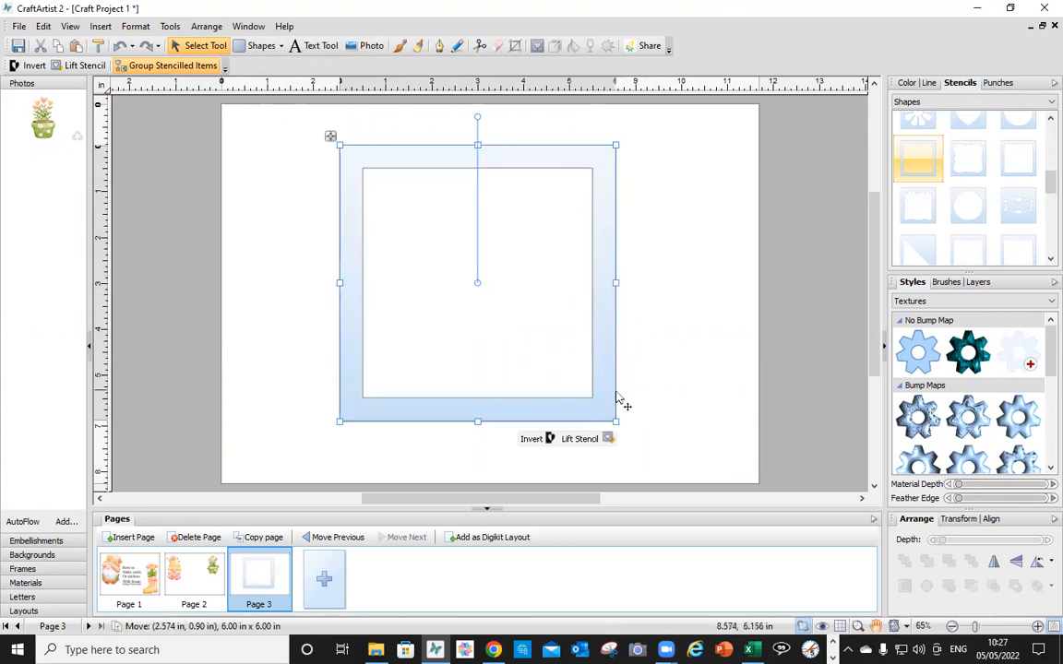
left_click_drag(615, 421, 765, 549)
left_click_drag(746, 458, 631, 408)
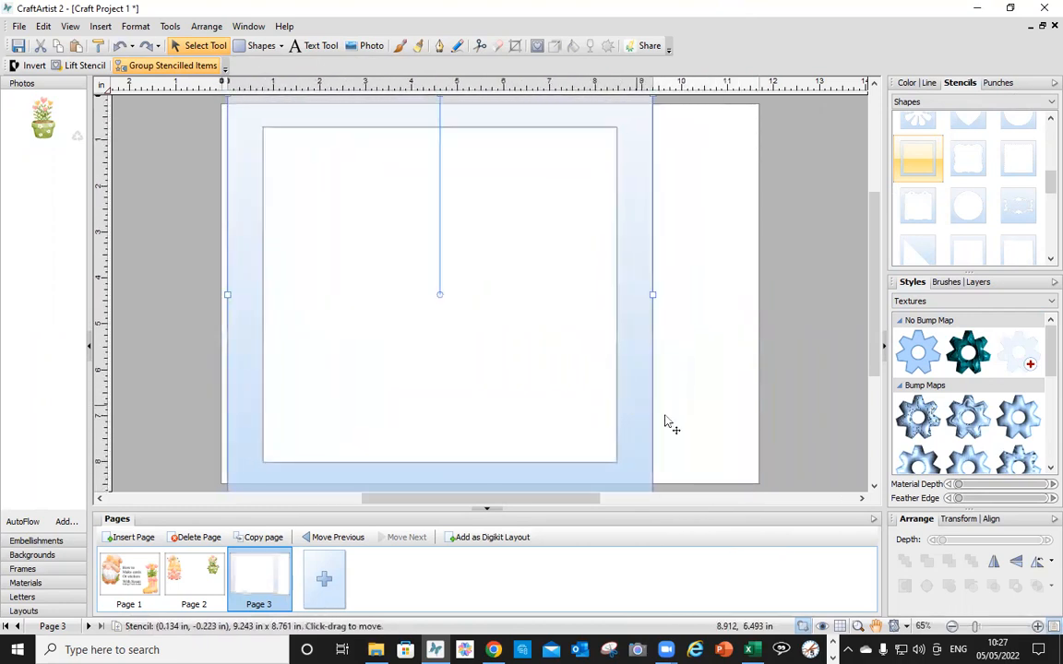
Draw a rectangle about 8.3 by 7.7 in covering the stencil opening and fill it with pale blue
left_click(257, 45)
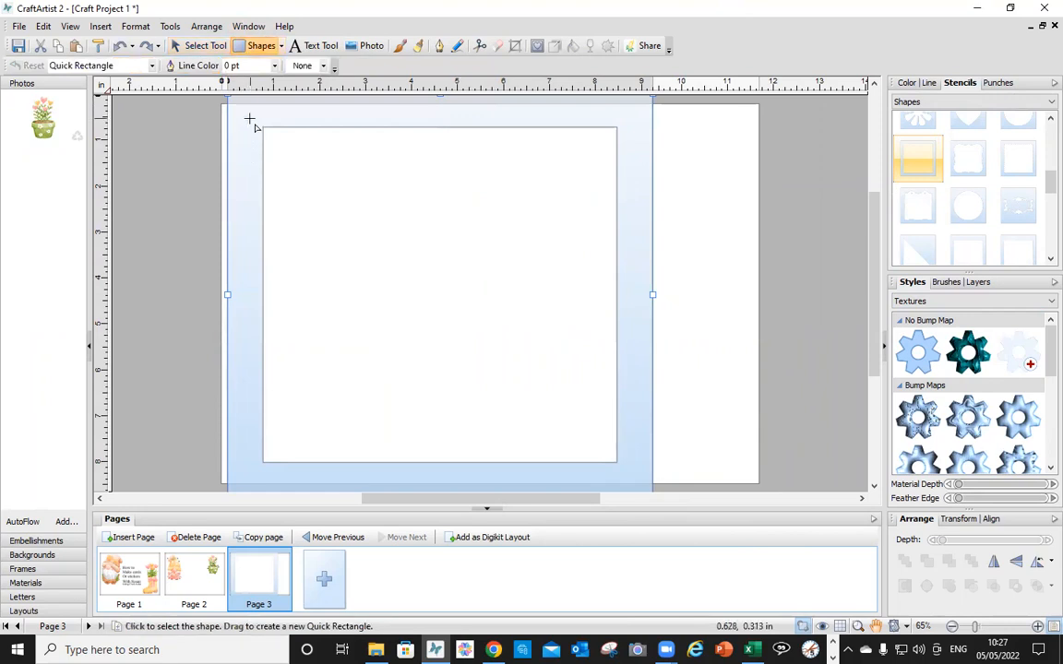
left_click_drag(249, 120, 633, 473)
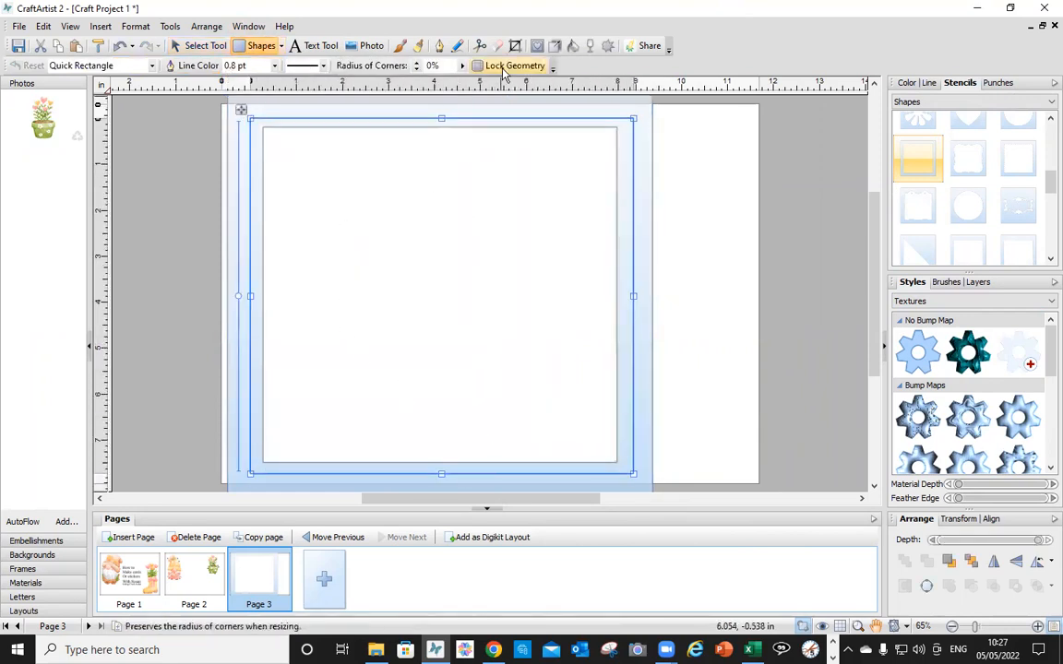
left_click(906, 84)
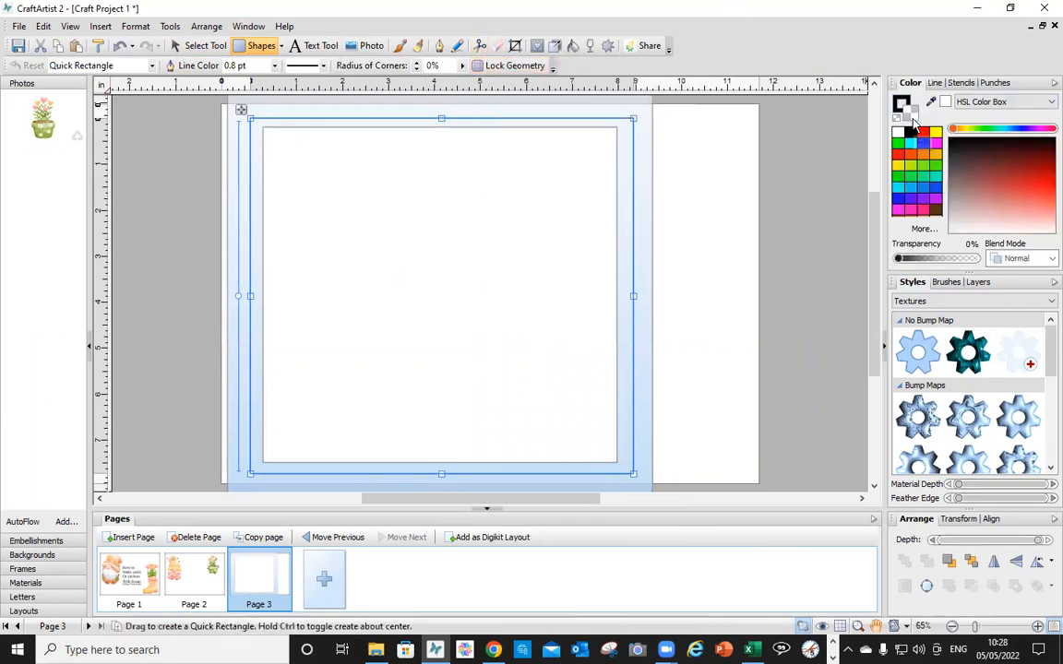
left_click(899, 191)
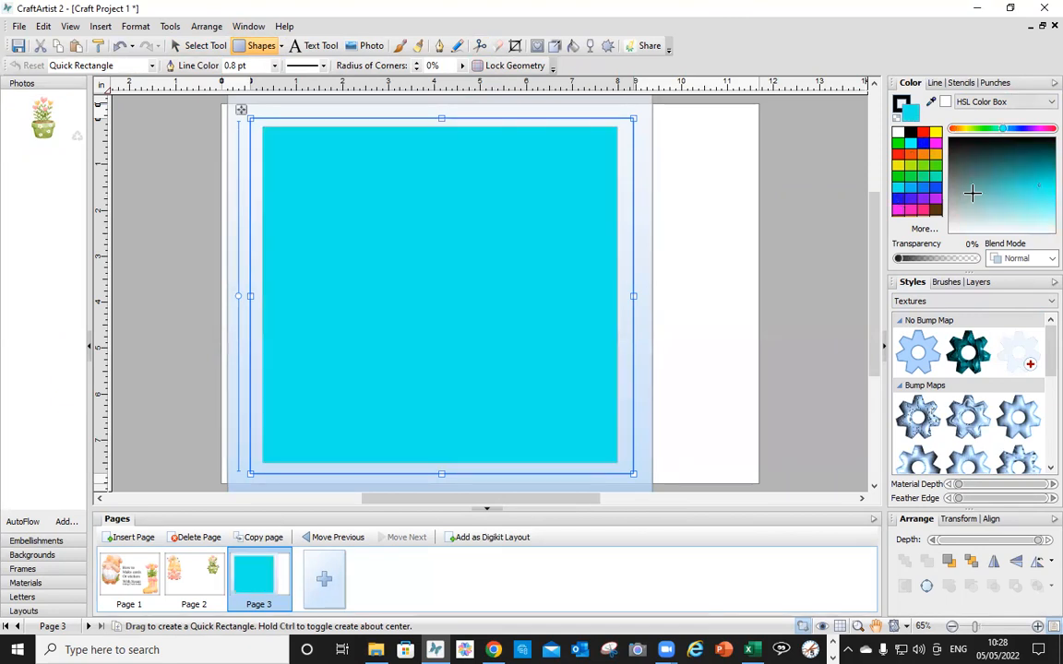
left_click(1037, 221)
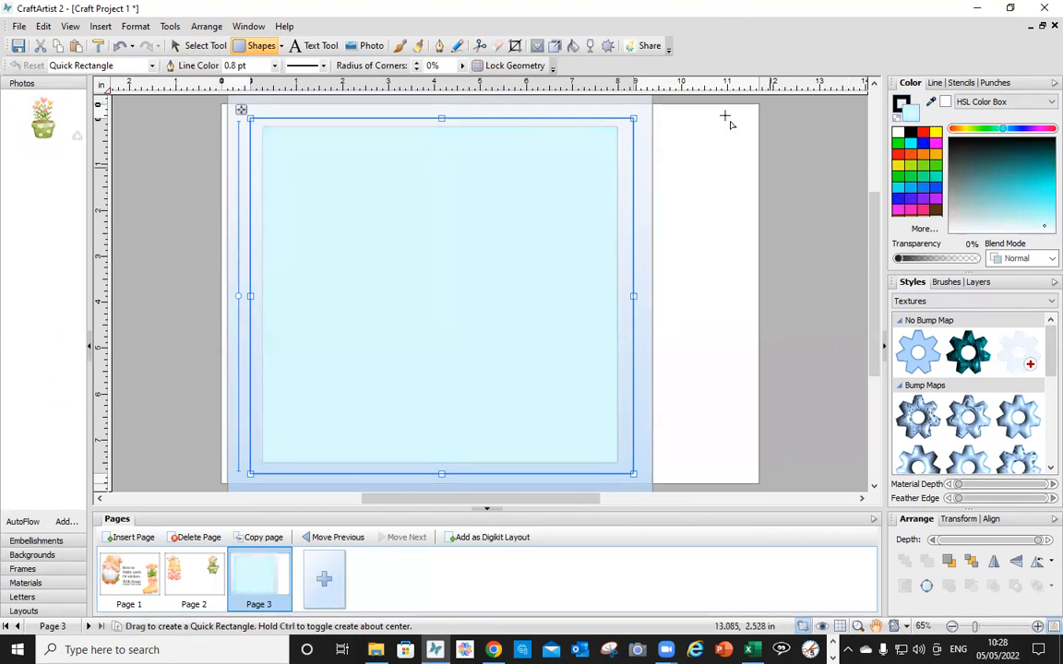
Cut the pale blue rectangle in two with a wavy, straight-type Scissors cut running across its full width
left_click(480, 45)
left_click_drag(205, 248, 235, 240)
left_click_drag(312, 262, 406, 263)
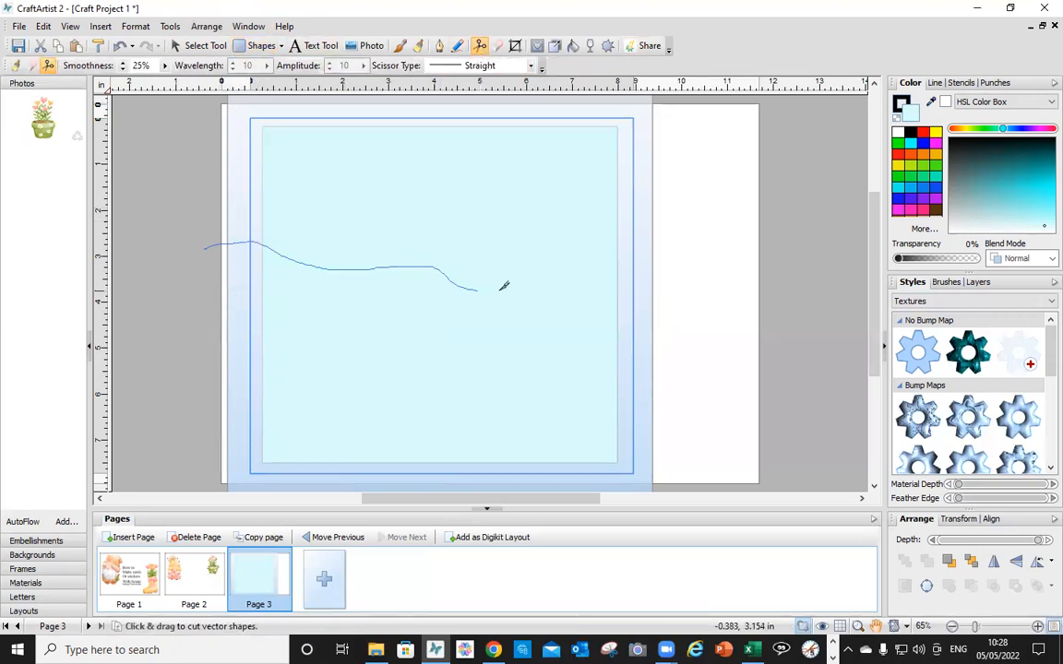
left_click_drag(638, 219, 728, 211)
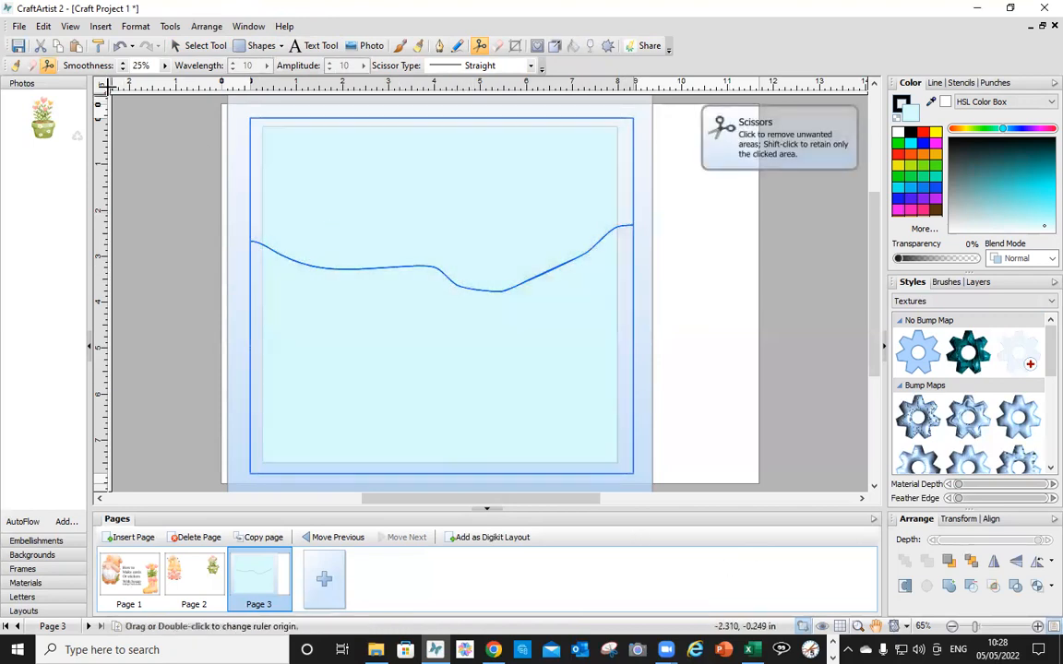
Fill only the lower piece of the cut rectangle with a pale yellow-green
left_click(194, 45)
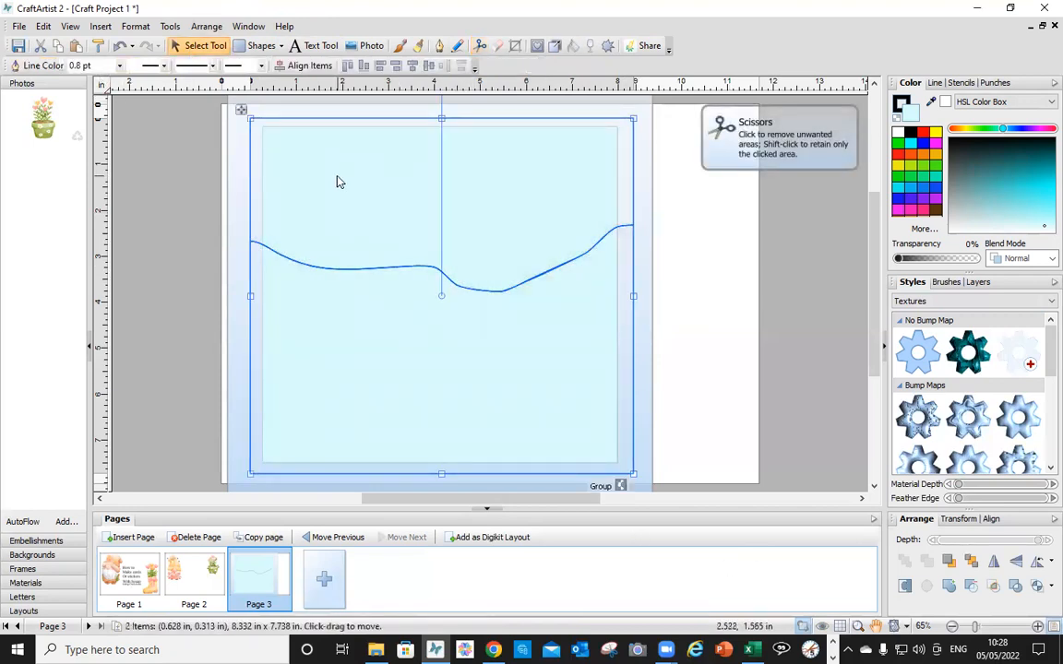
left_click(340, 327)
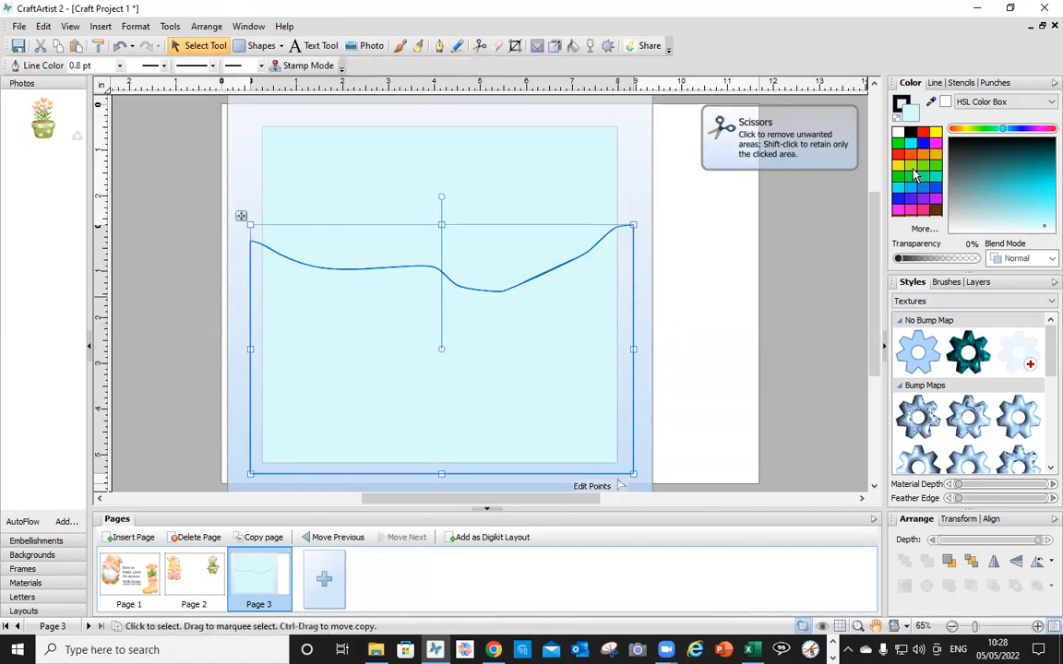
left_click(913, 175)
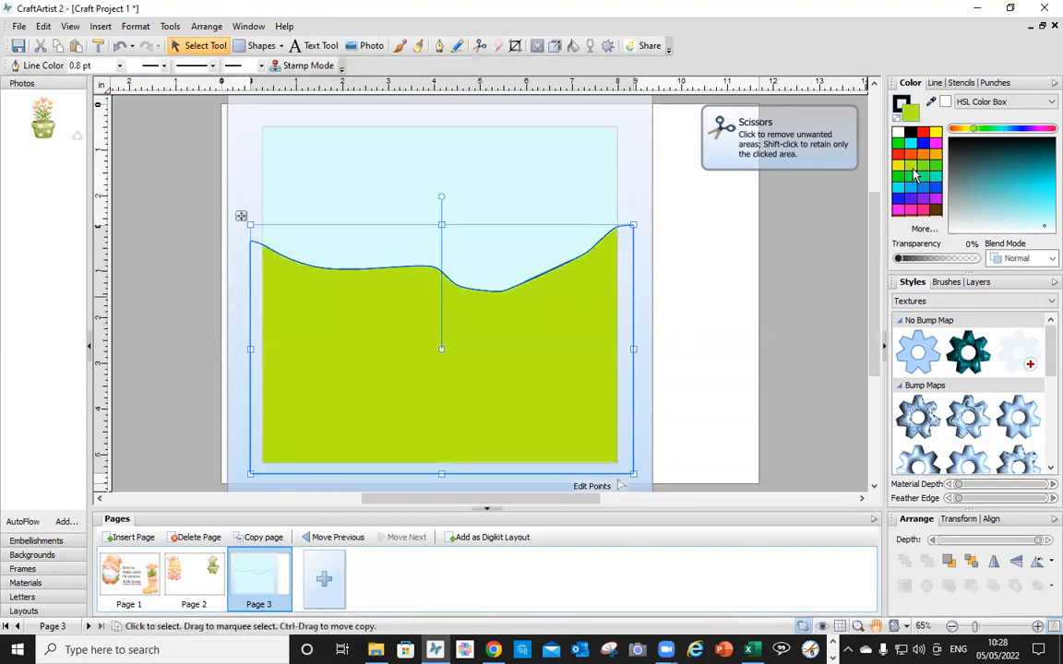
left_click(1044, 220)
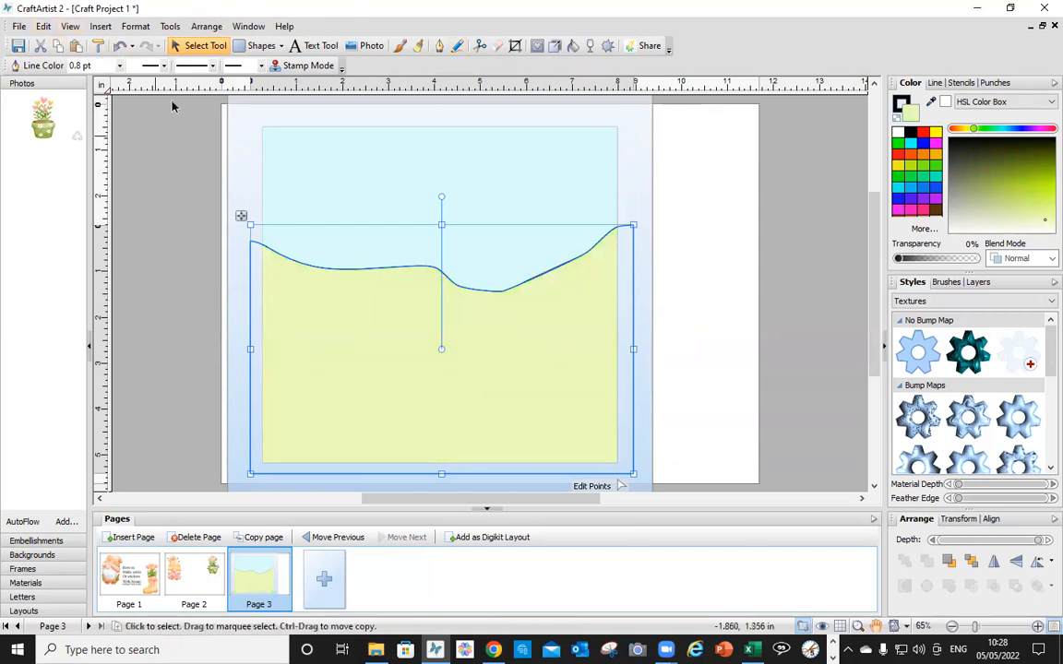
left_click(162, 178)
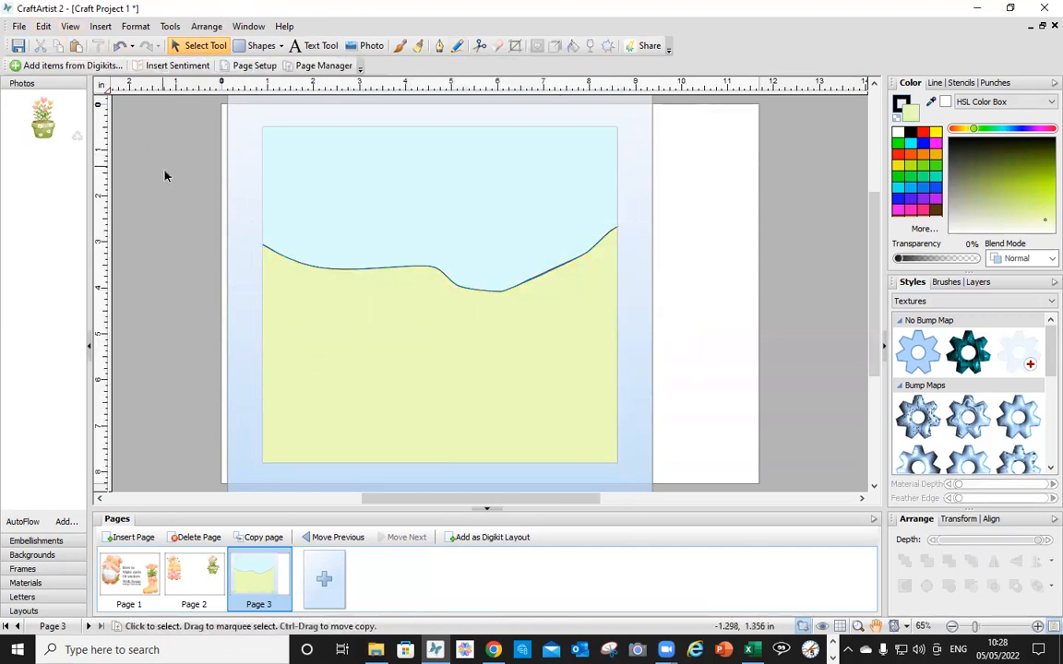
Remove the line colour from both the green ground piece and the blue sky piece
left_click(394, 308)
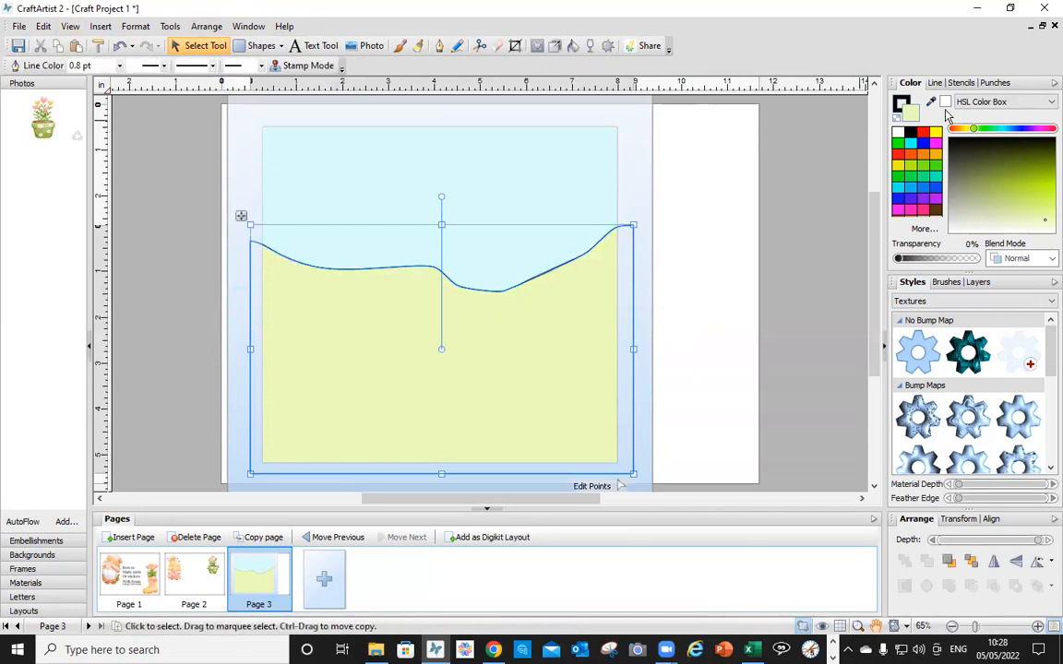
left_click(899, 107)
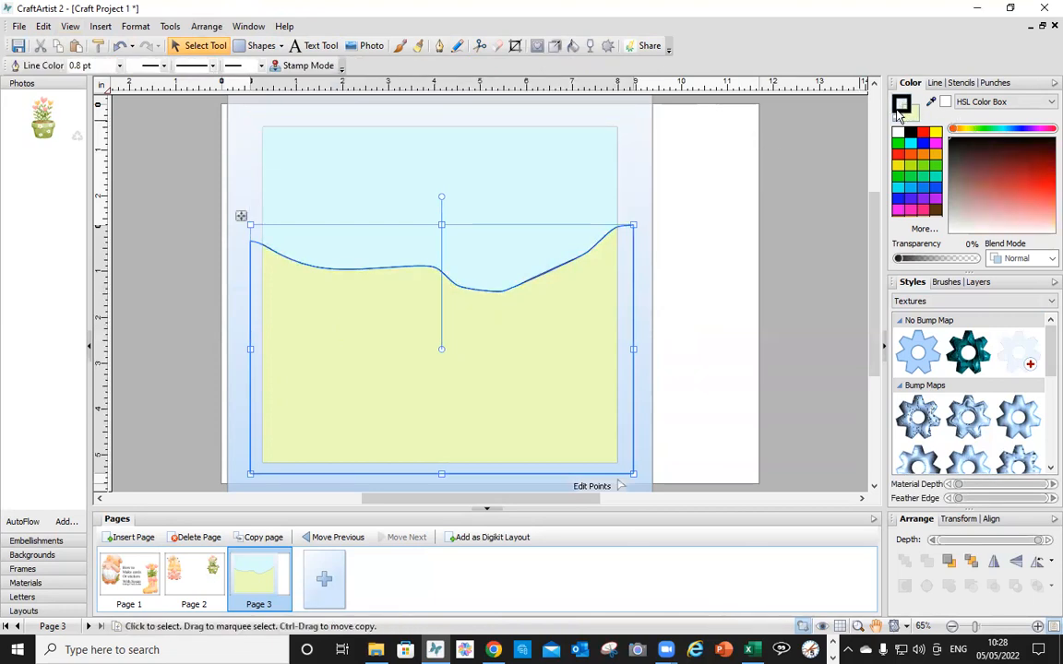
left_click(768, 277)
left_click(556, 206)
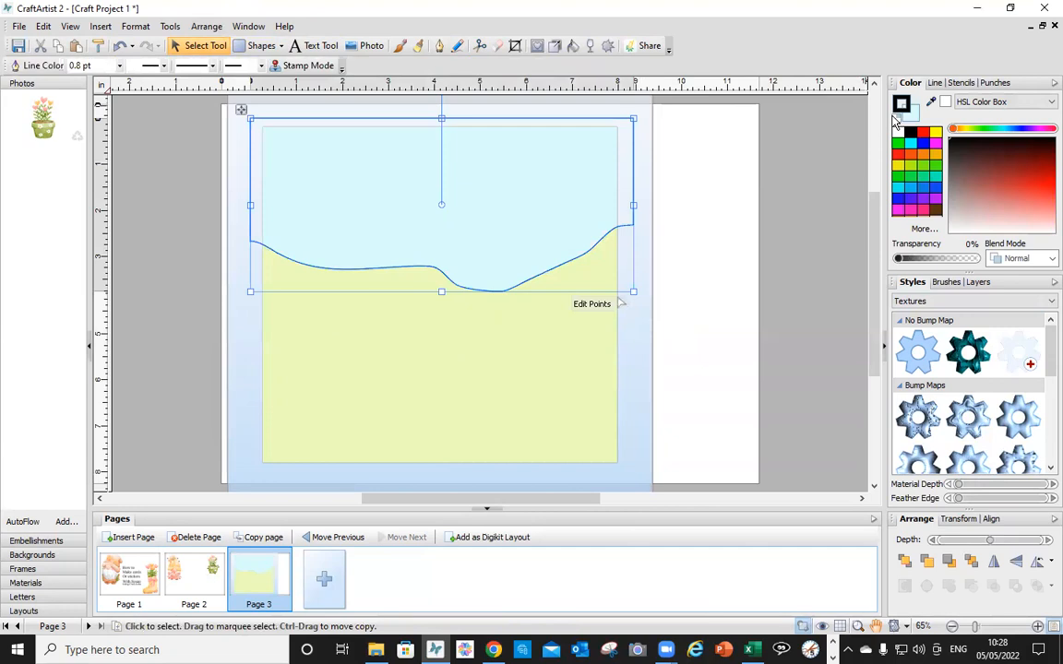
left_click(749, 215)
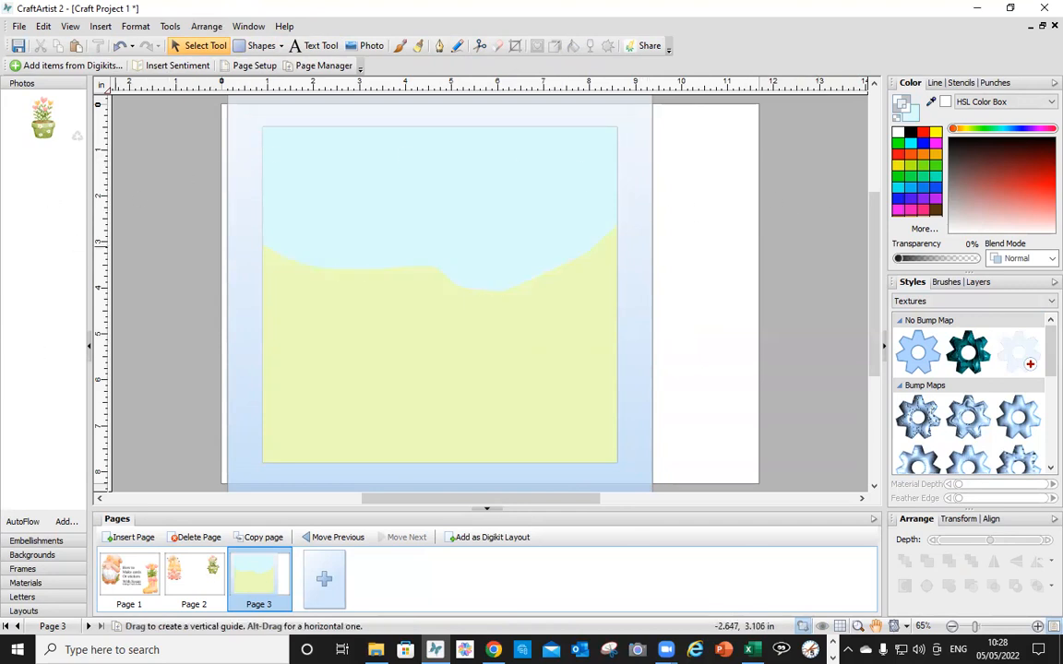
Move the pale blue sky piece about 2.1 in to the left within the stencil
left_click(573, 219)
left_click_drag(573, 214, 476, 224)
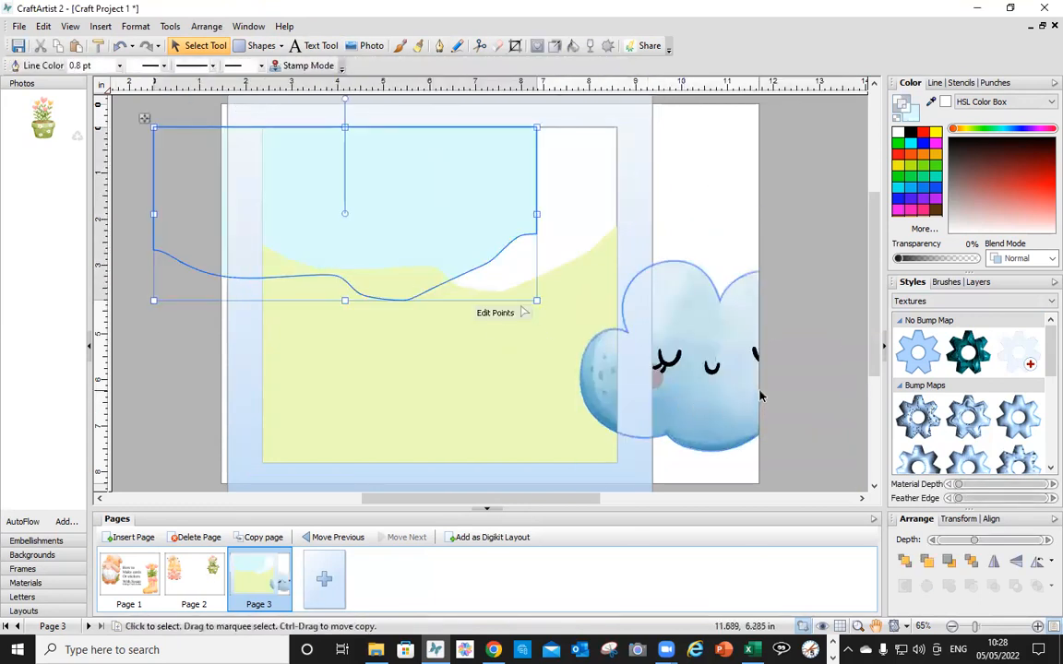
Undo the sky piece's last move and place the cloud, shrunk to about 2.38 in square, in the sky's upper-left area
key("ctrl+z")
left_click_drag(757, 395, 275, 309)
left_click_drag(227, 366, 286, 214)
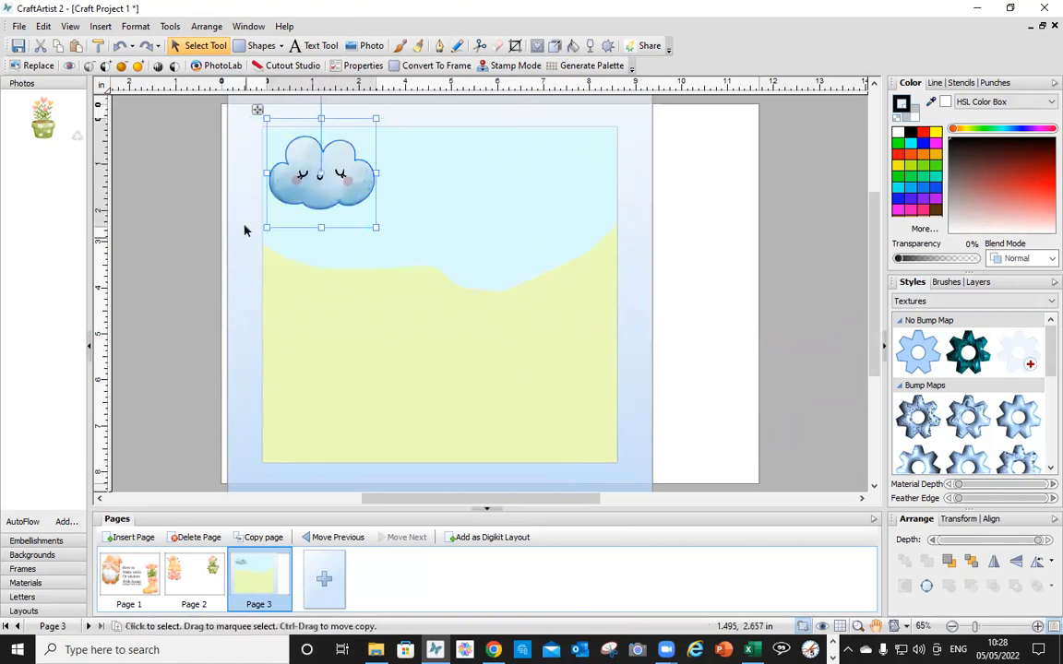
Stamp one copy of the cloud just below and to the right of the first one
left_click(508, 66)
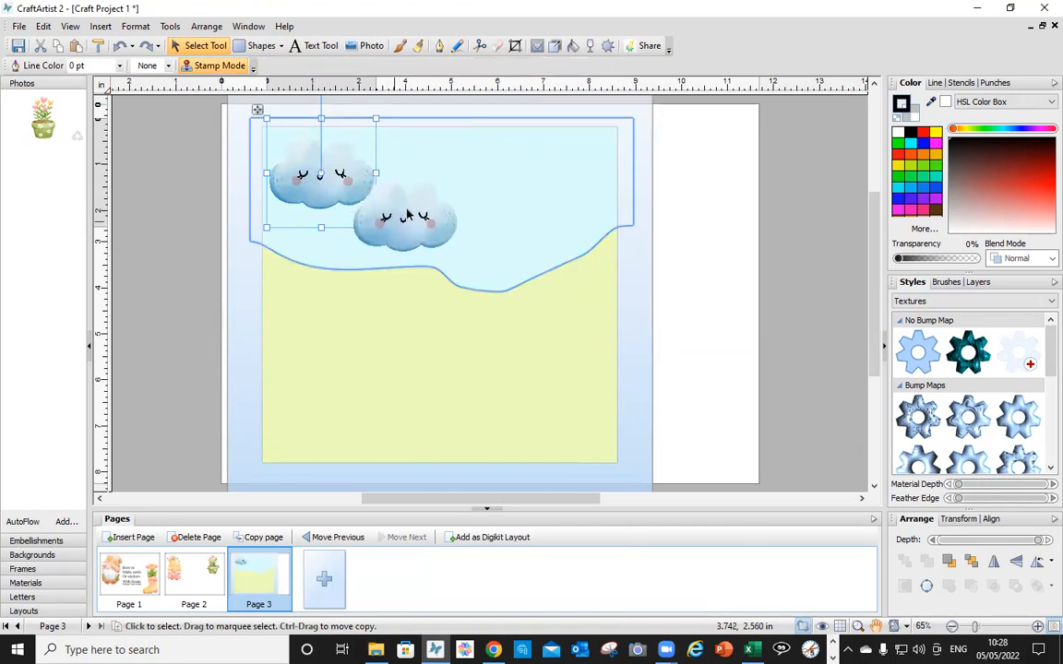
left_click(366, 235)
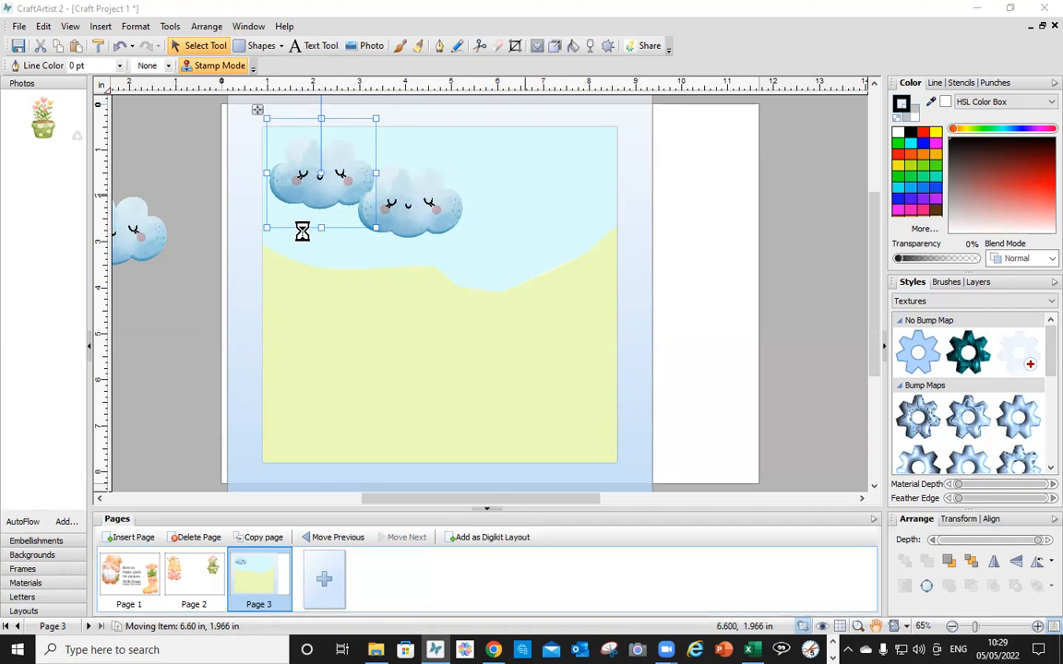
left_click(198, 48)
Add the smiling sun picture, shrink it, and place it in the upper-right corner of the stencil opening
left_click_drag(711, 349, 613, 202)
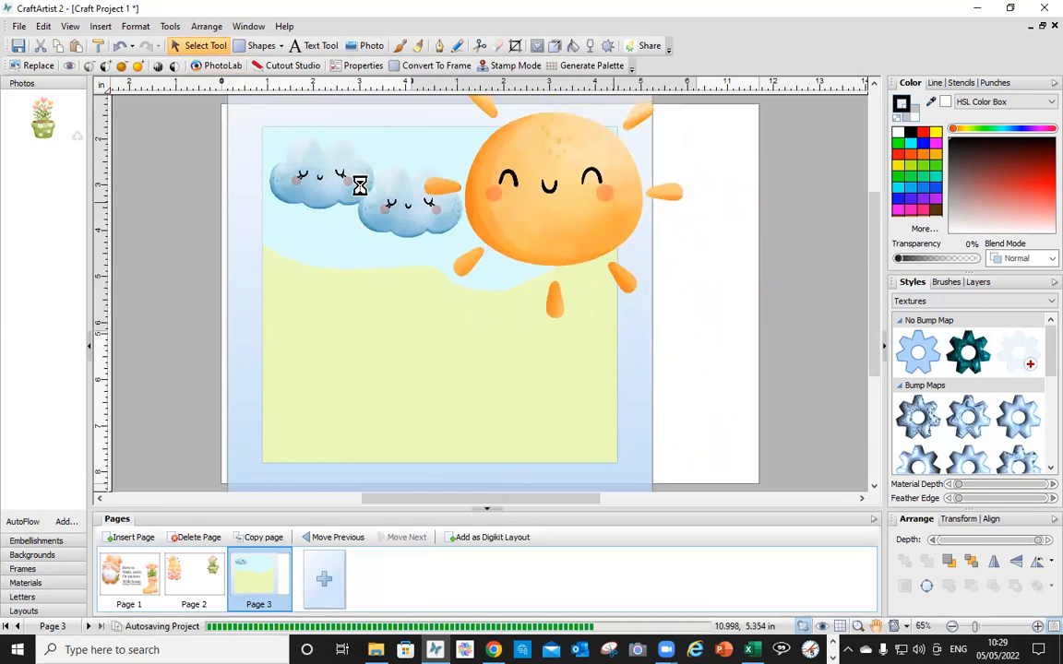
left_click(499, 208)
left_click_drag(418, 339, 567, 201)
left_click_drag(663, 157, 614, 202)
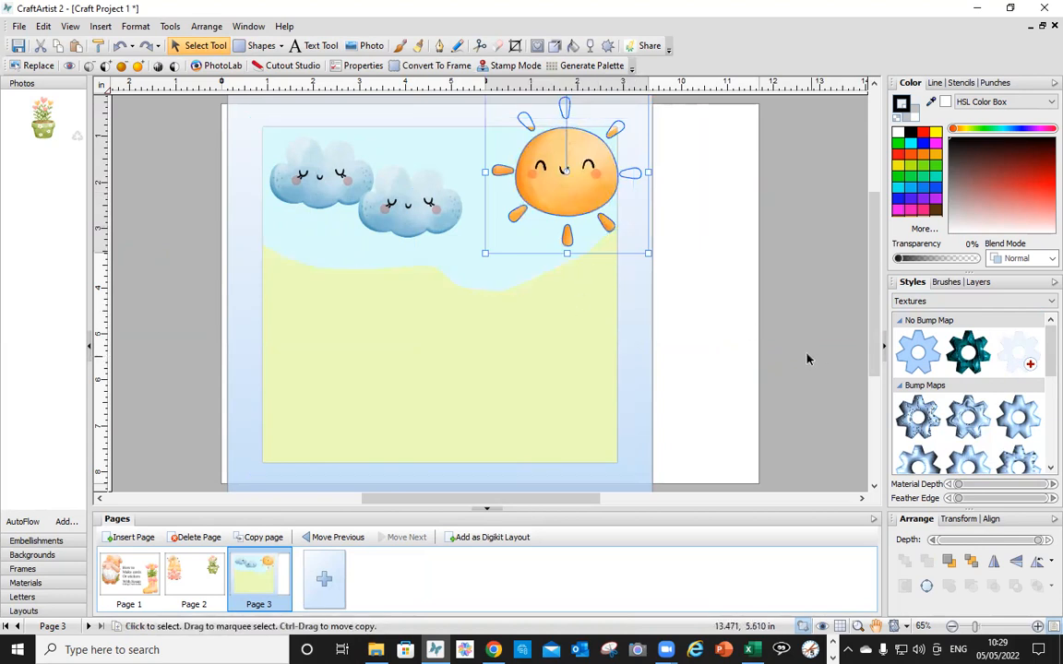
Move both clouds into the sky's upper-left corner so that they partly run past the stencil opening's edges
left_click_drag(295, 173, 267, 151)
left_click_drag(417, 220, 374, 143)
left_click_drag(283, 150, 242, 179)
left_click_drag(376, 143, 337, 133)
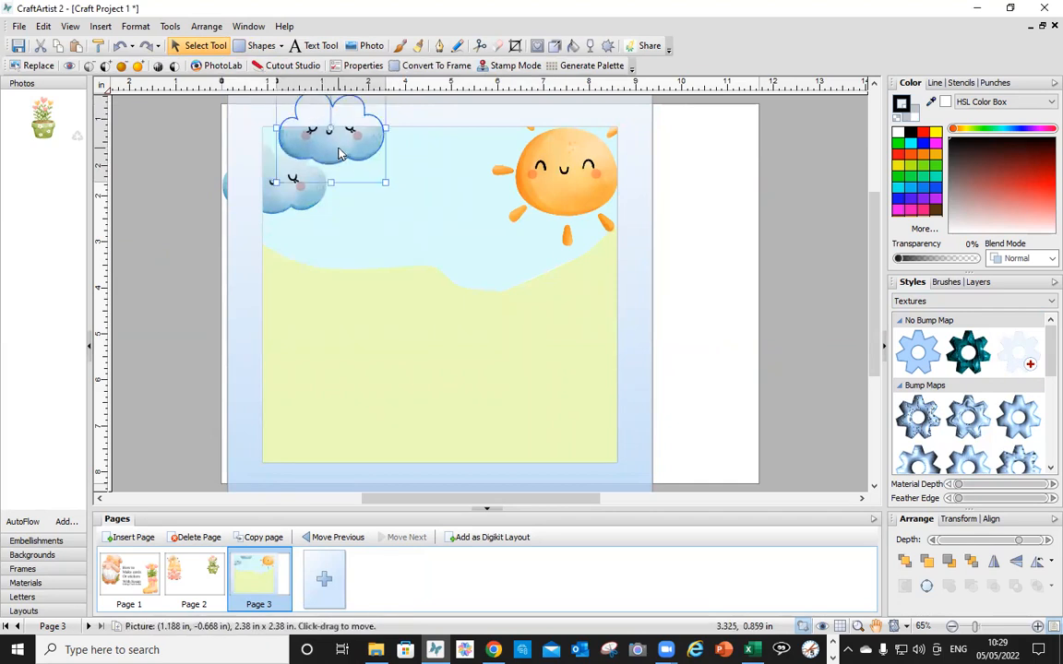
left_click(749, 355)
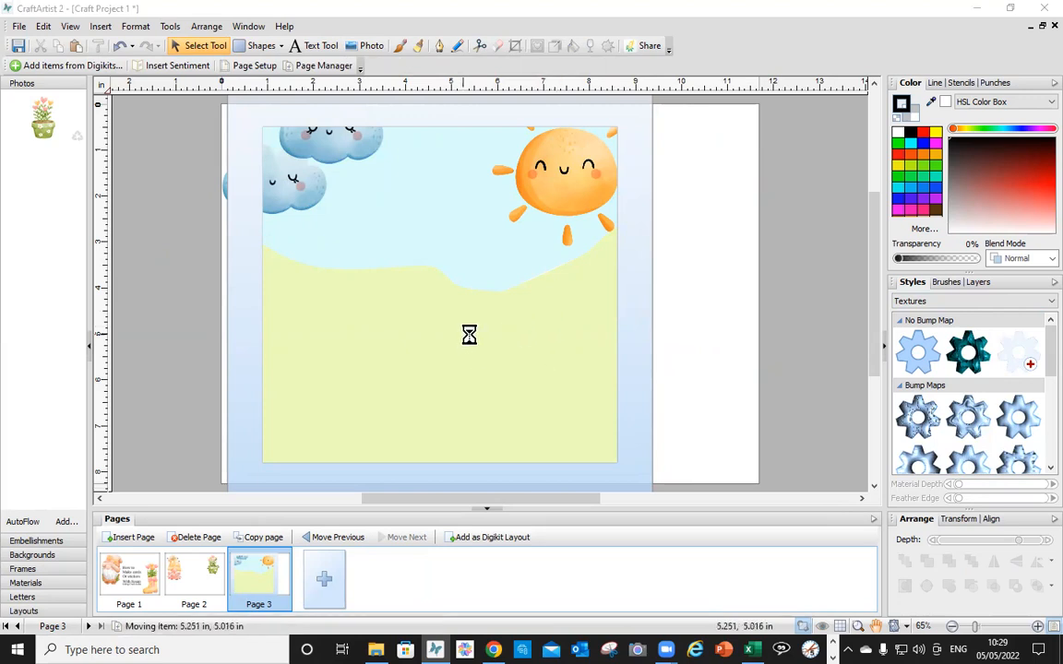
Position the gnome with the flower wheelbarrow in the lower-left corner of the scene, partly past the opening's left edge
left_click_drag(510, 378, 302, 325)
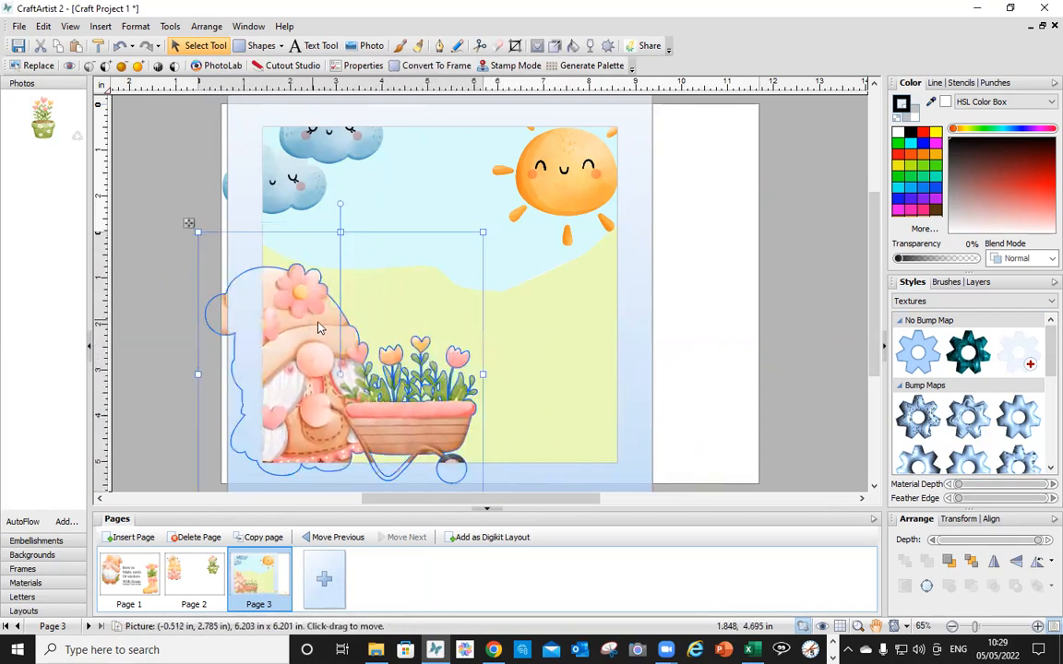
left_click_drag(408, 419, 407, 407)
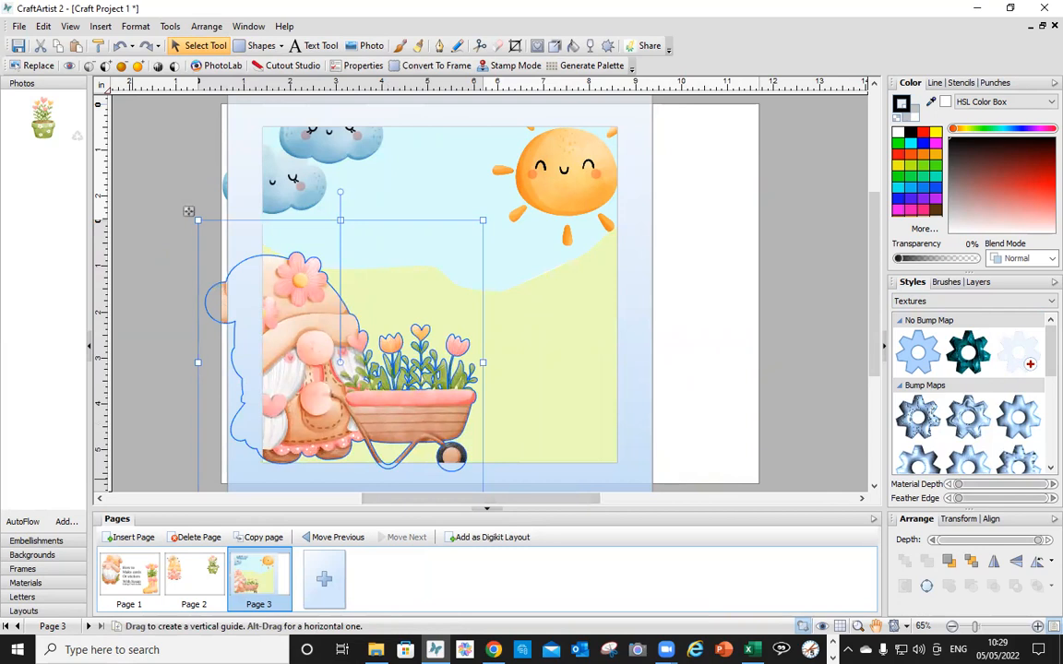
Place a pink tulip, shrunk to about 2.33 in square, and an orange tulip beside it in the scene's lower-right corner
left_click_drag(506, 316, 557, 395)
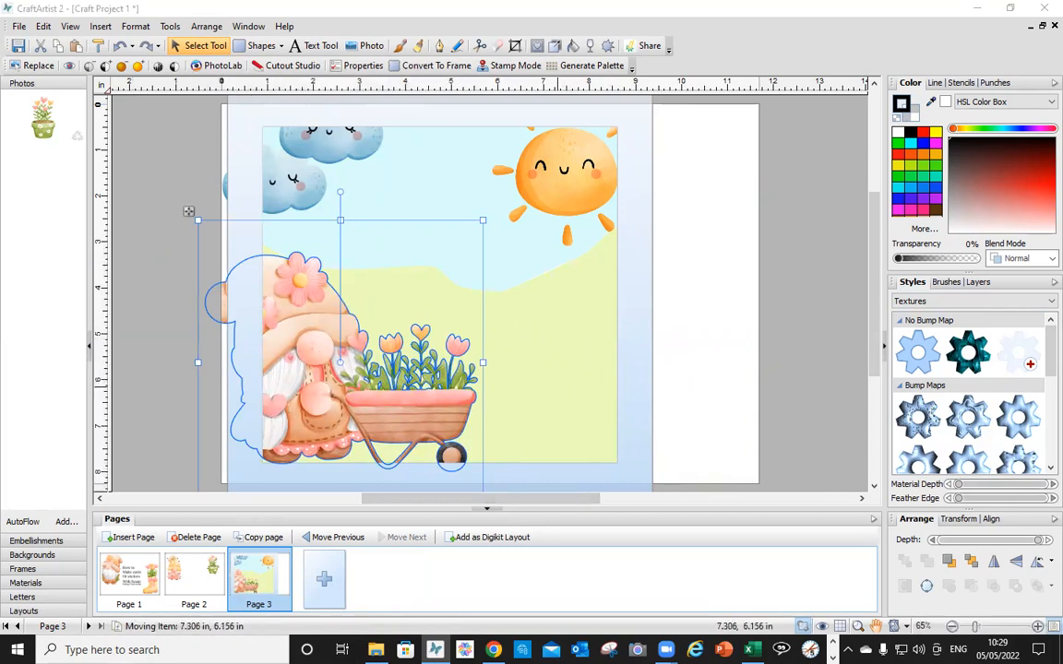
left_click_drag(189, 212, 548, 378)
left_click_drag(699, 450, 583, 308)
left_click_drag(731, 241, 553, 419)
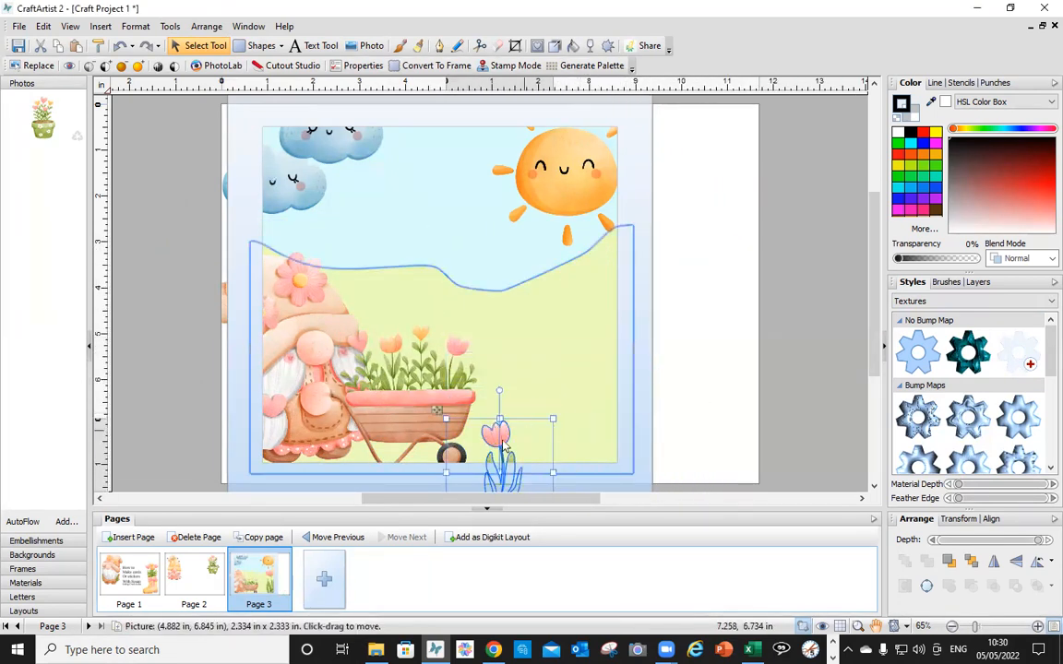
left_click_drag(504, 445, 600, 382)
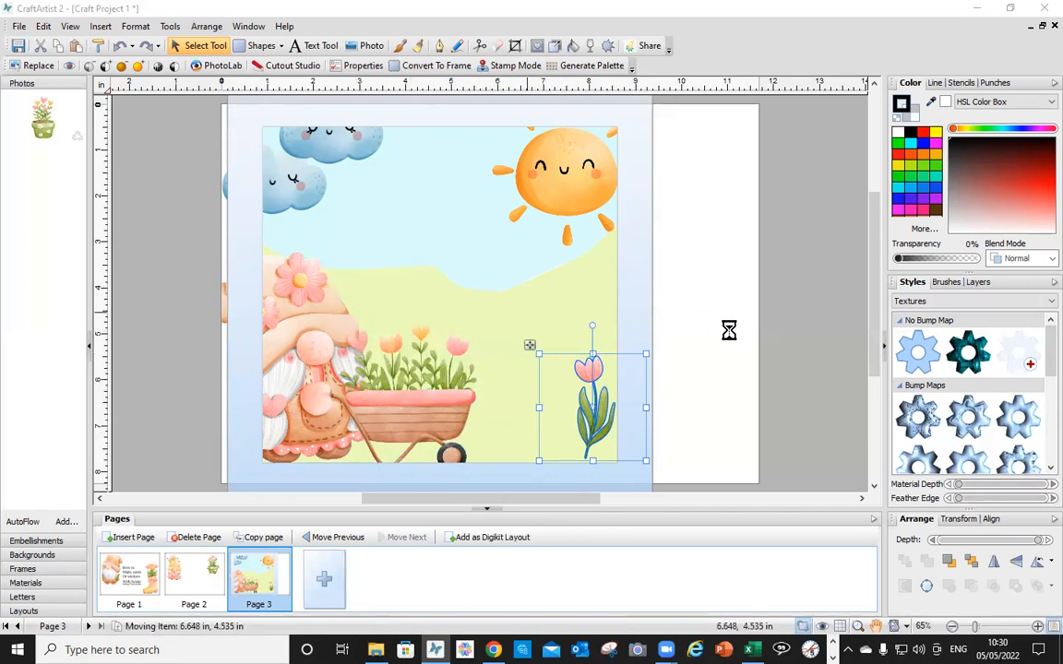
left_click_drag(812, 312, 568, 383)
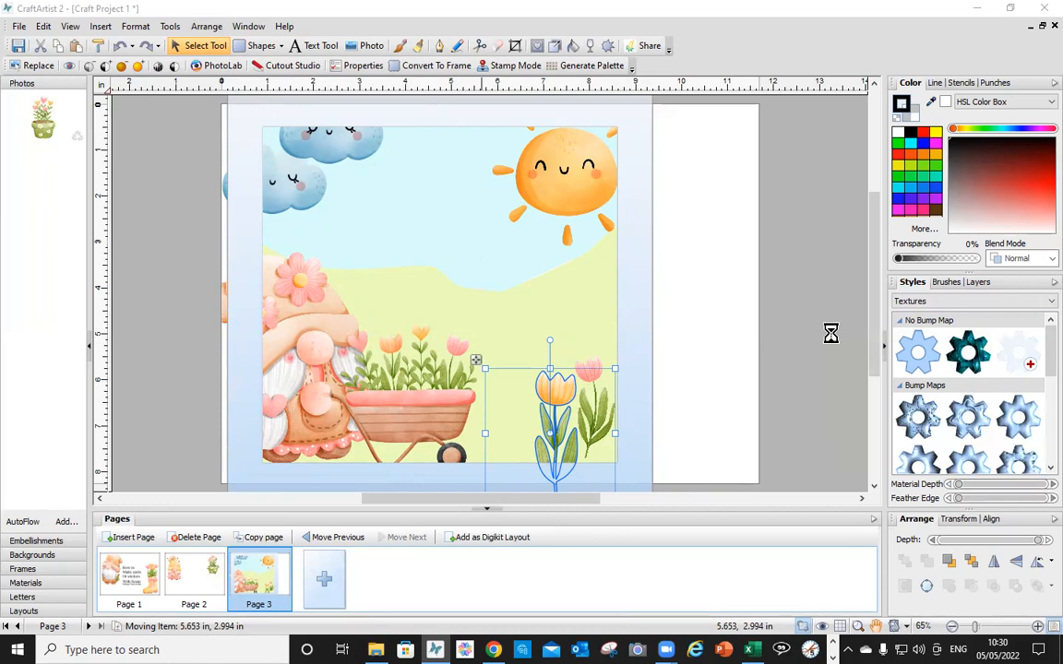
Shrink the pink house with the green roof and place it on the horizon near the middle of the scene
left_click_drag(637, 393, 507, 251)
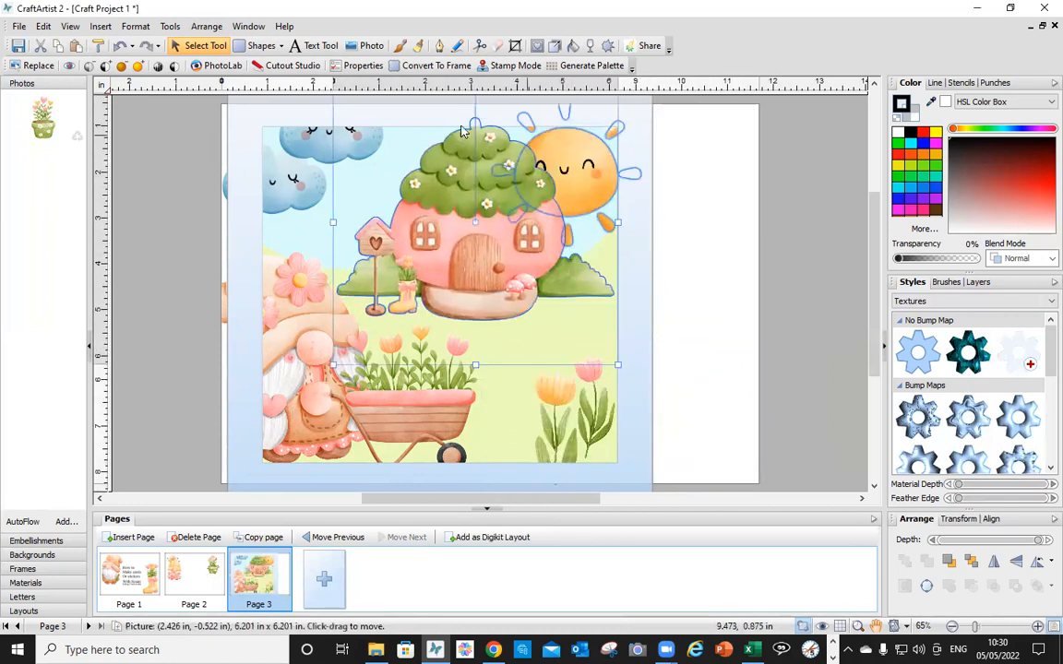
left_click_drag(625, 370, 477, 252)
left_click_drag(430, 196, 447, 294)
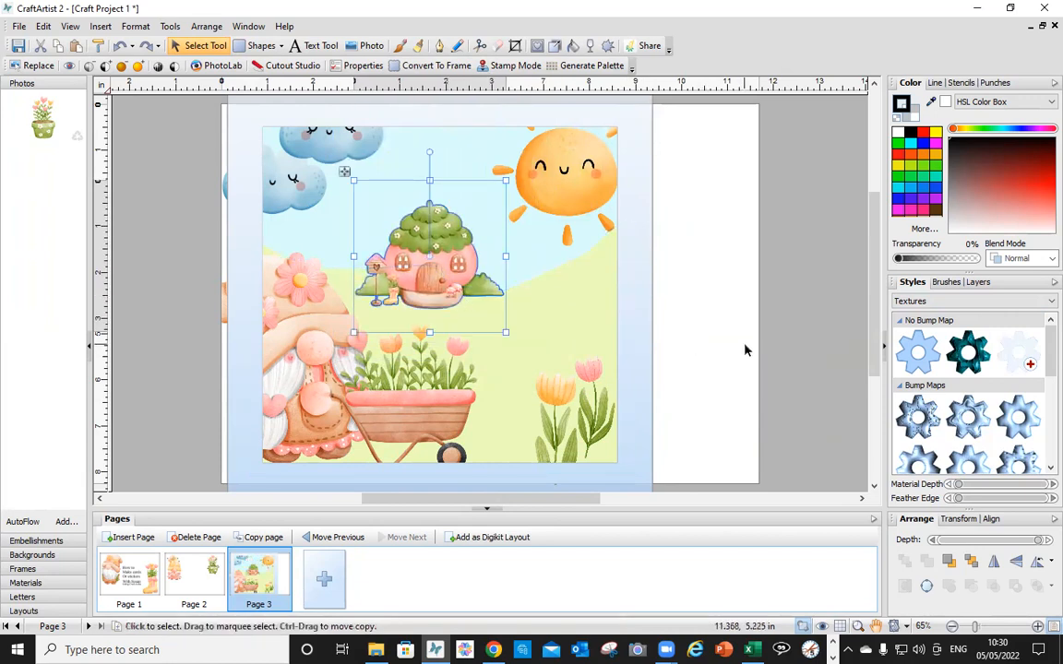
left_click(745, 350)
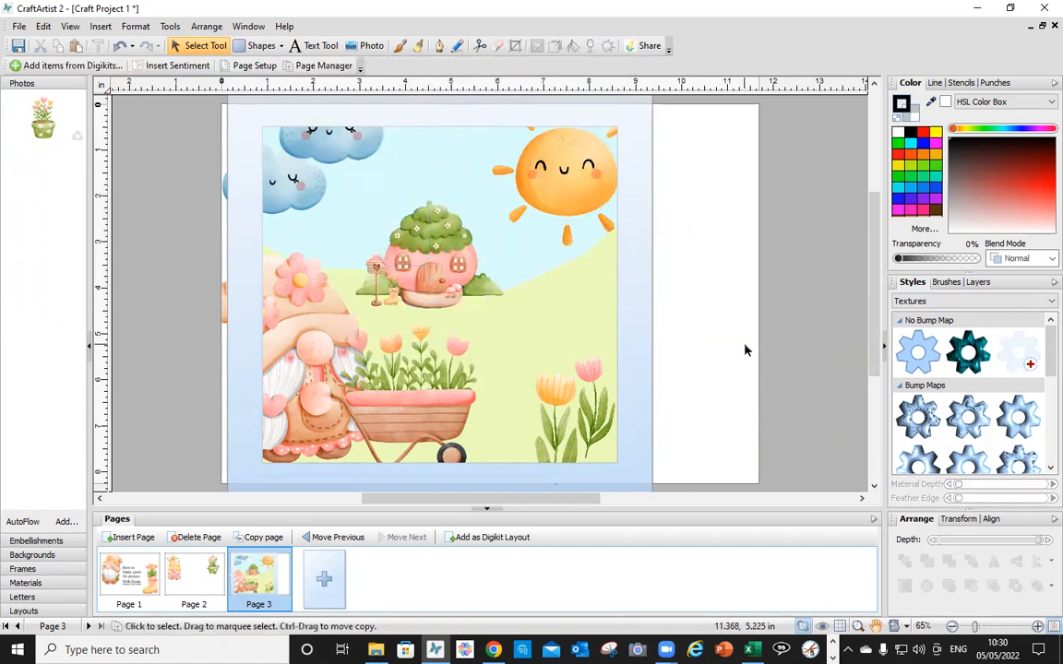
Shrink the sun further into the upper-right corner of the sky
left_click(599, 189)
left_click_drag(486, 250, 530, 219)
left_click(776, 300)
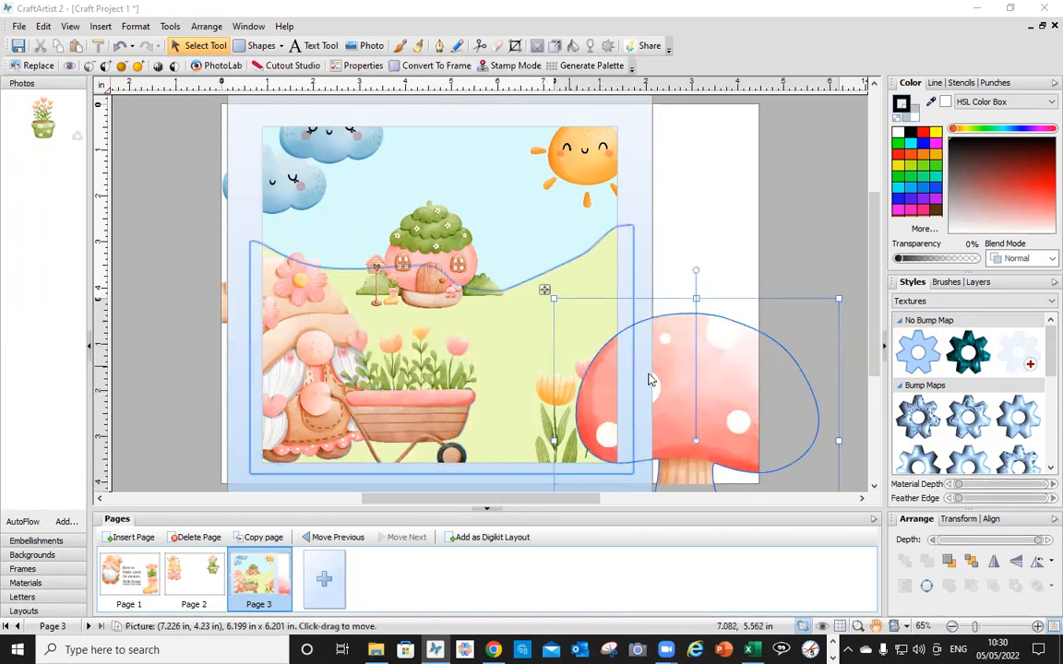
Shrink the mushroom to about 0.84 in square beside the house's right side and stamp two copies of it nearby
left_click_drag(836, 301, 676, 447)
left_click_drag(636, 478, 510, 308)
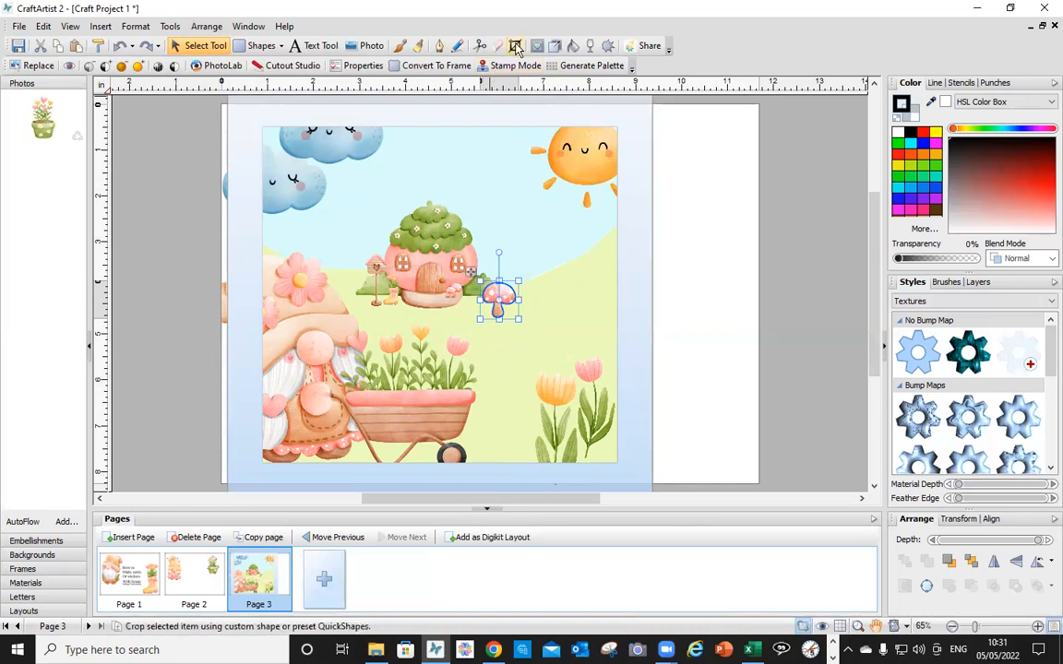
left_click(480, 68)
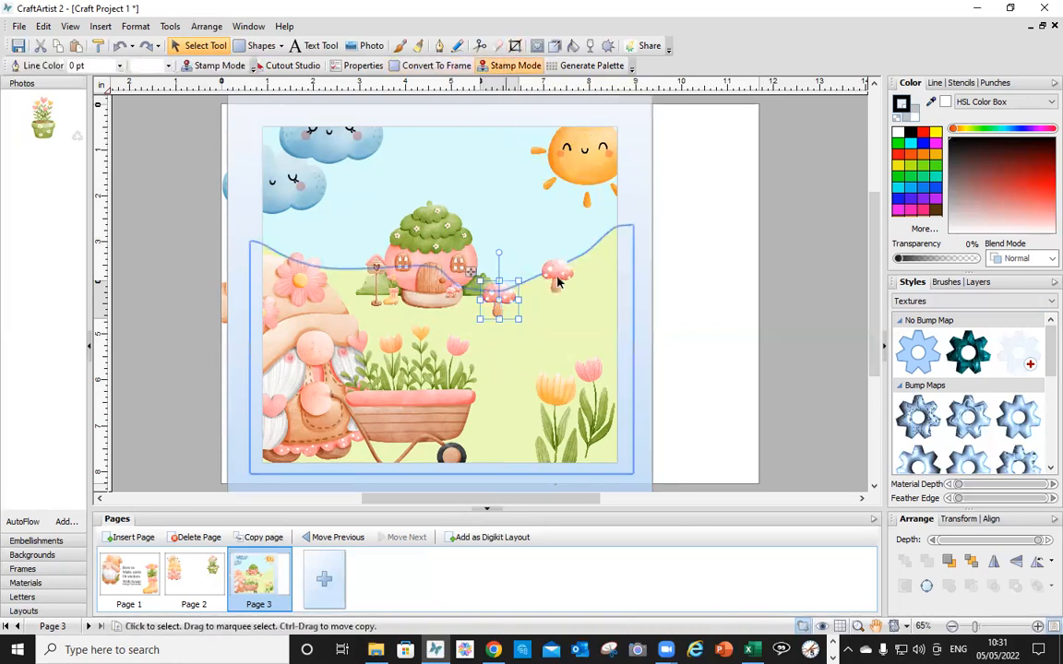
left_click(539, 316)
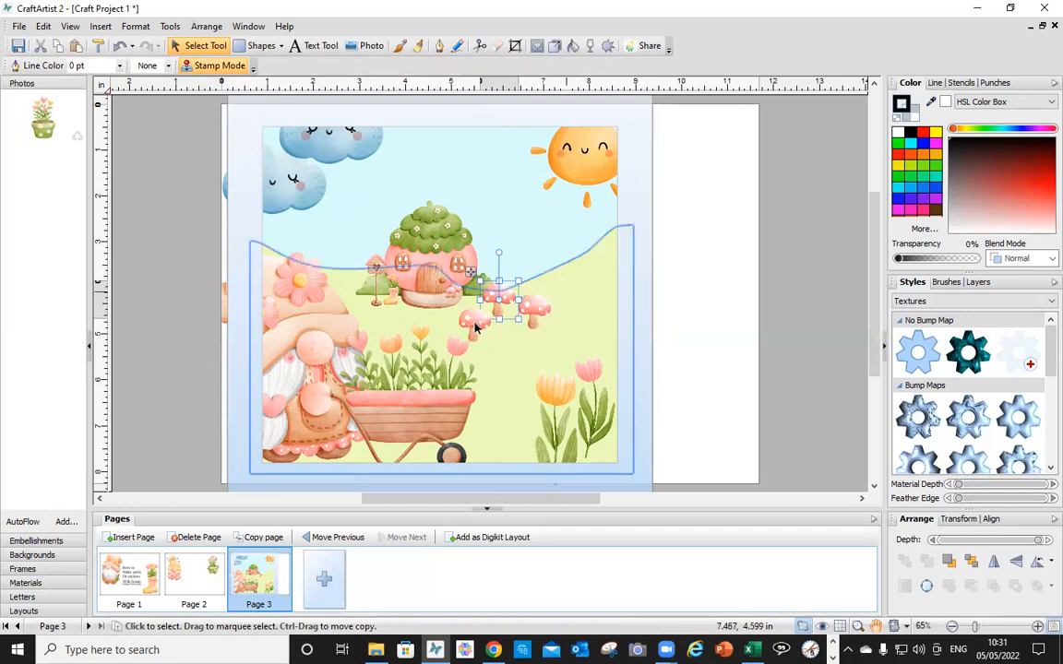
left_click(513, 326)
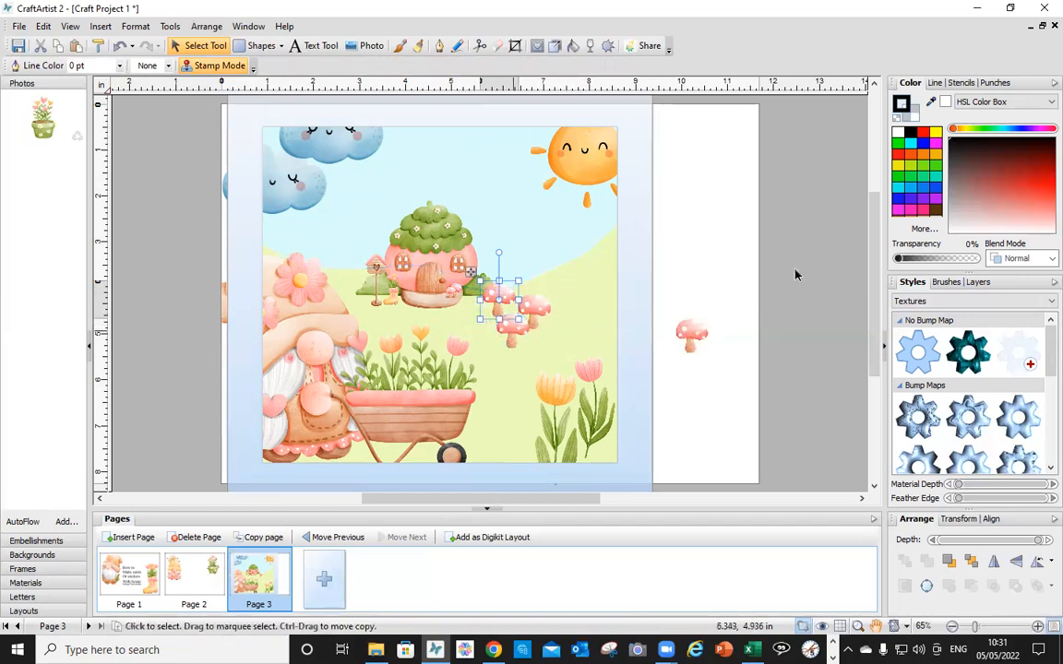
left_click(179, 45)
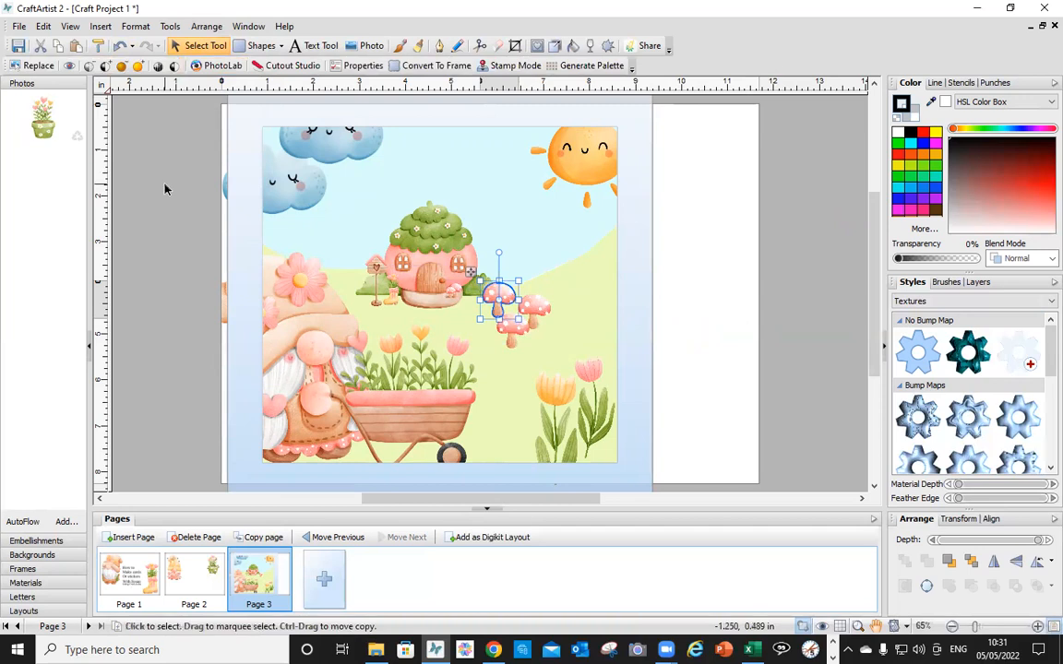
left_click(148, 164)
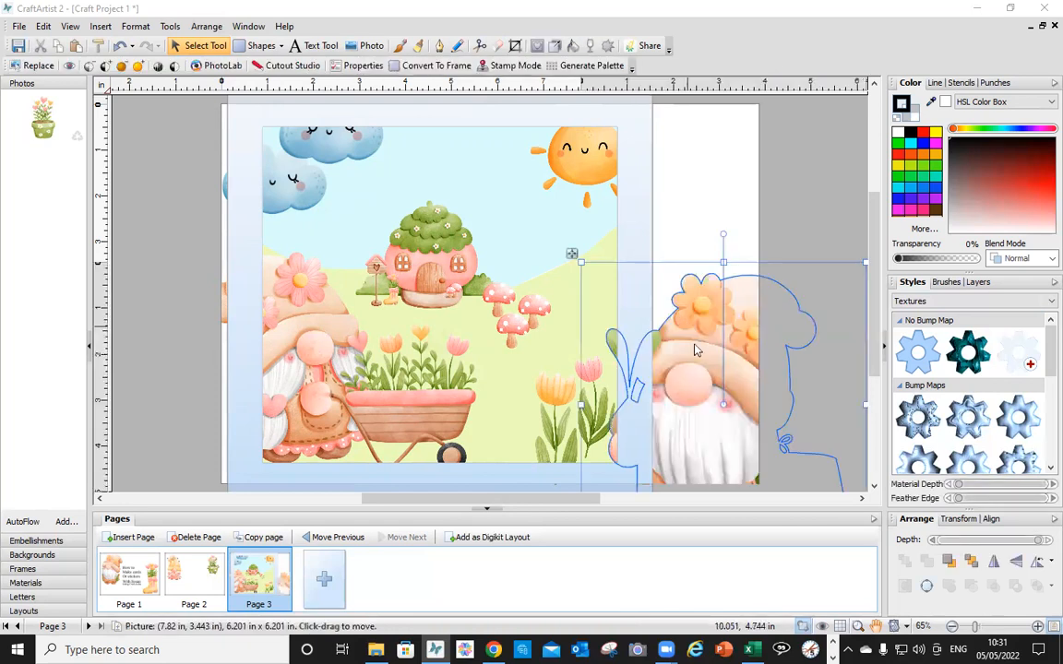
Place the gnome holding a bulb, shrunk to about 2.77 in square, right of the mushrooms and arrange it behind them
left_click_drag(719, 365, 596, 244)
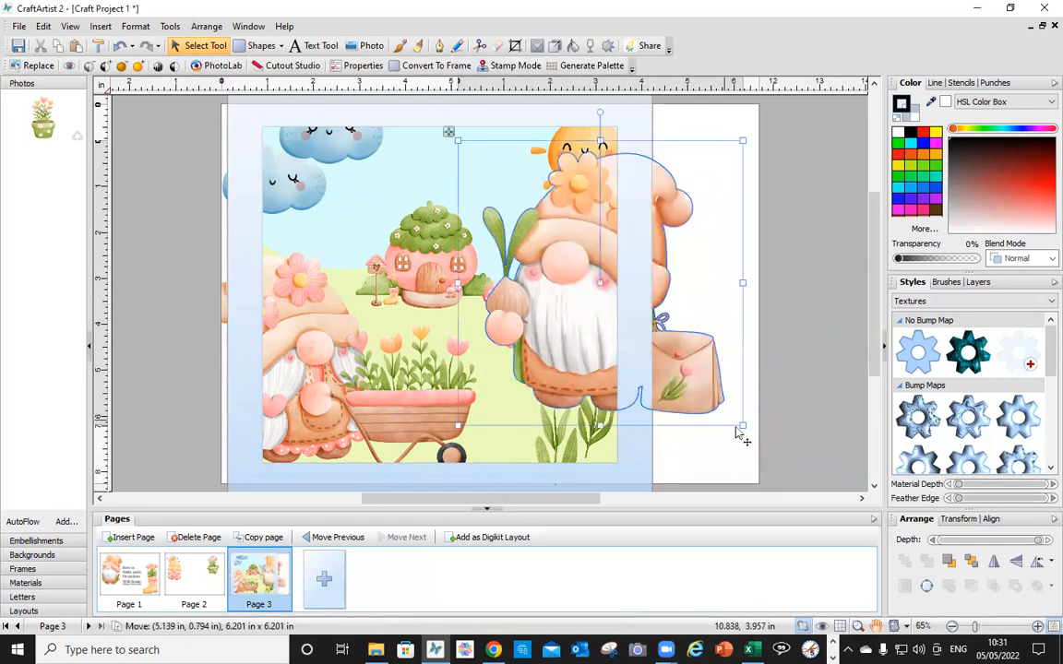
left_click_drag(745, 424, 590, 274)
left_click_drag(530, 245, 579, 318)
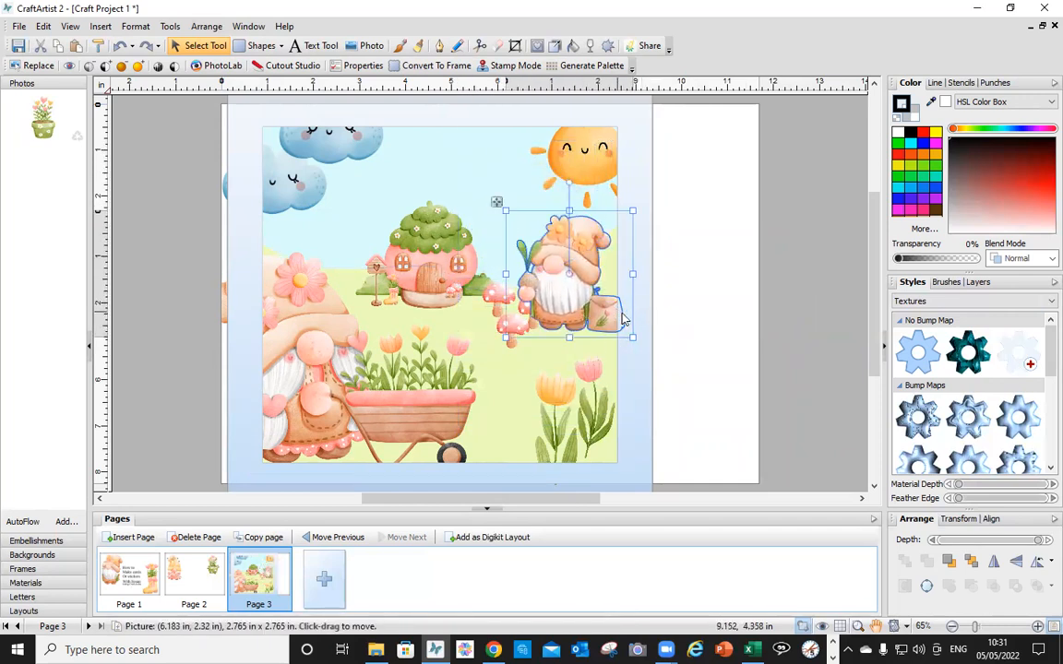
left_click(962, 564)
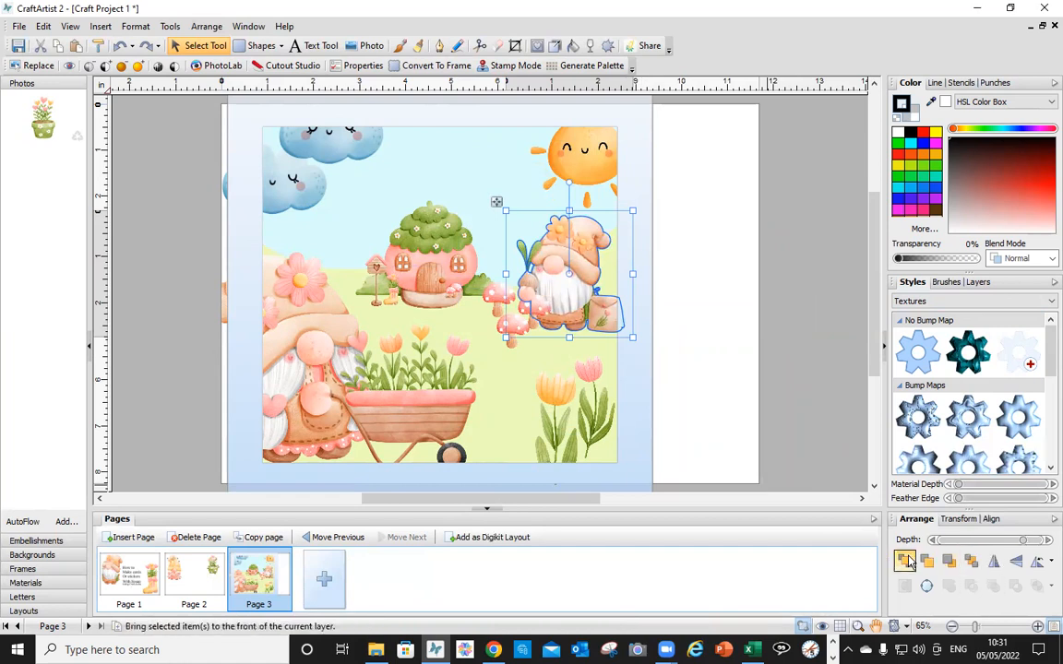
left_click(788, 366)
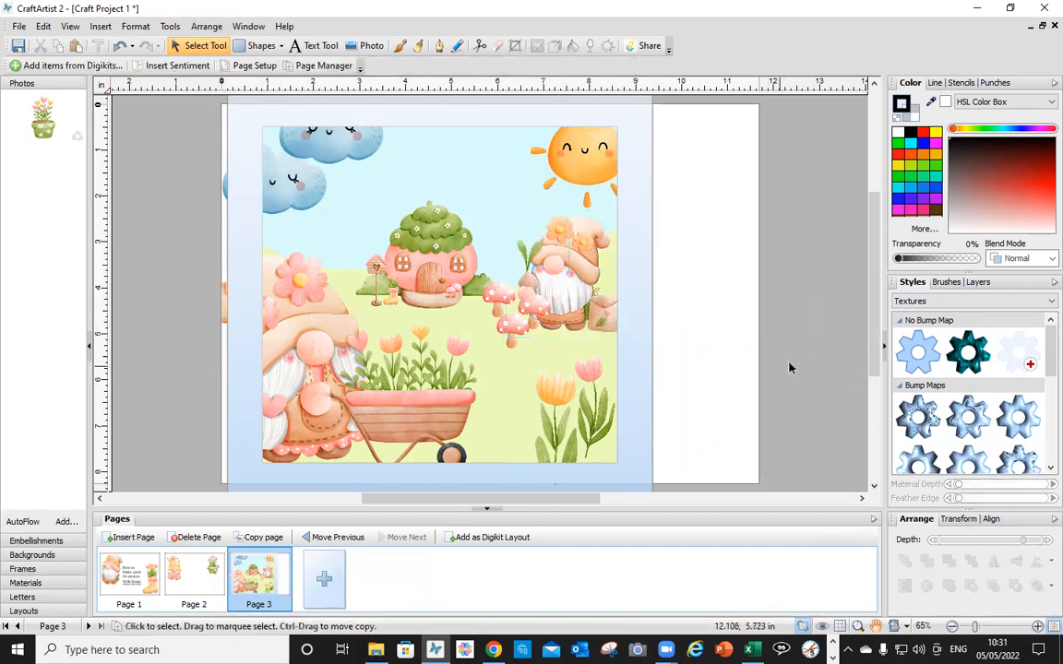
Spread the three mushrooms out: one left of the house, one in front of it, and one between the wheelbarrow and the tulips
left_click(532, 310)
left_click_drag(532, 310, 346, 274)
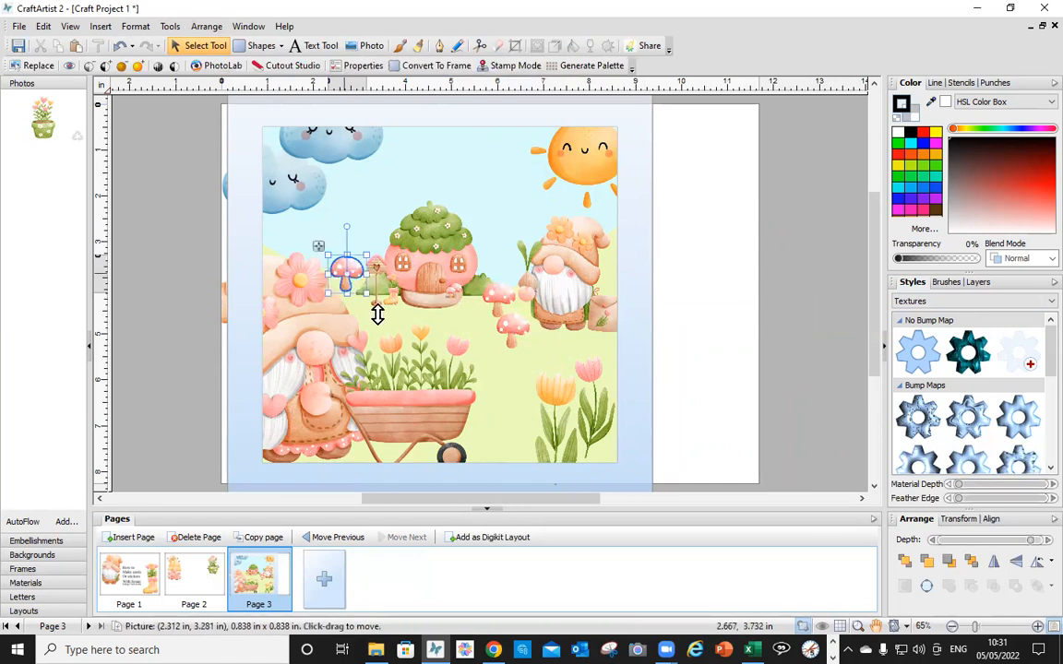
left_click(521, 327)
left_click_drag(521, 327, 425, 313)
left_click_drag(499, 300, 509, 458)
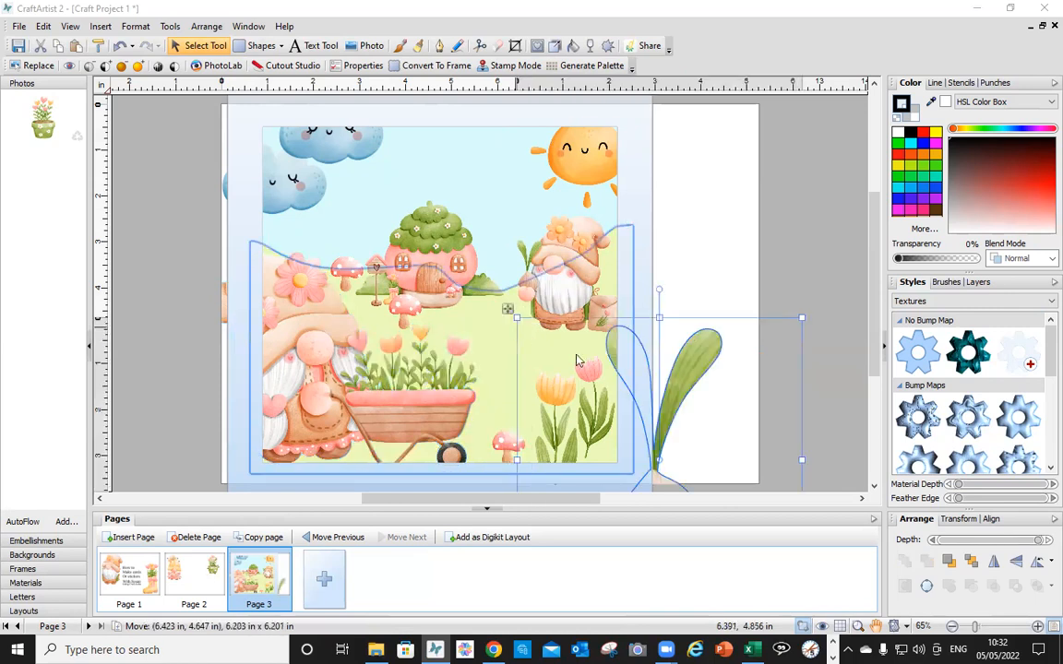
Place the sprouting bulb, shrunk to about 1.37 in square, between the house and small gnome, and stamp three copies in front of the gnome
left_click_drag(804, 319, 524, 324)
left_click_drag(463, 371, 495, 319)
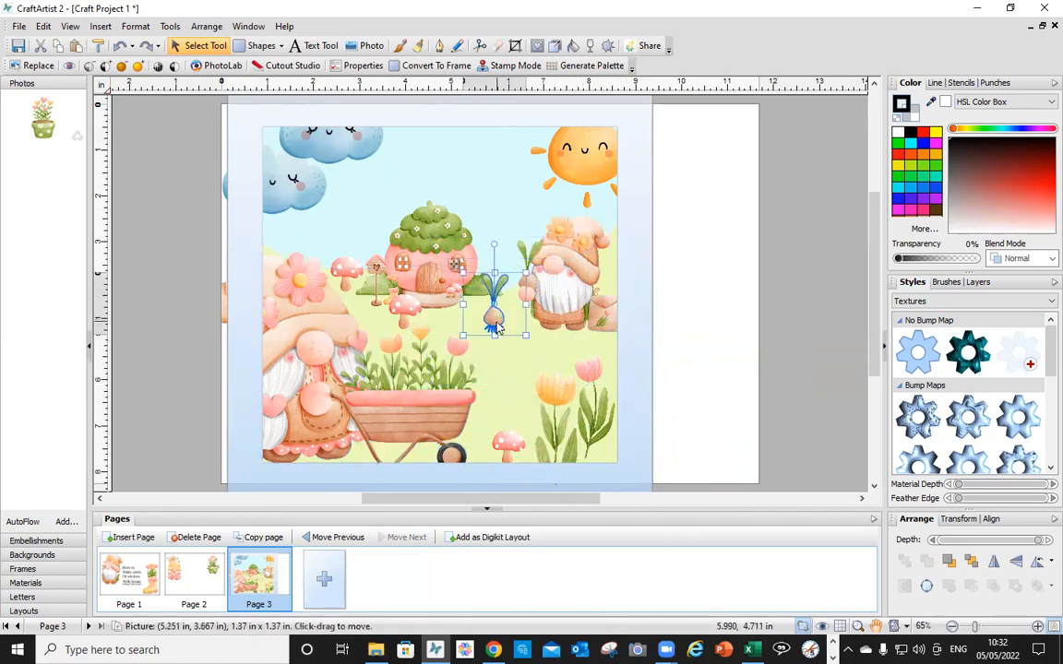
left_click(498, 68)
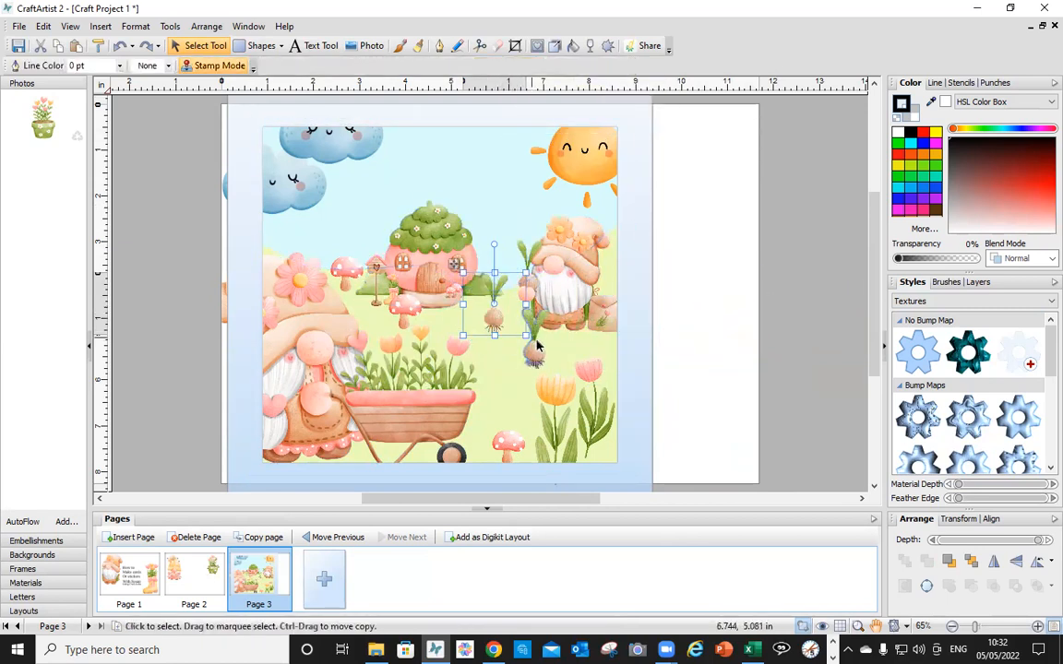
left_click(513, 350)
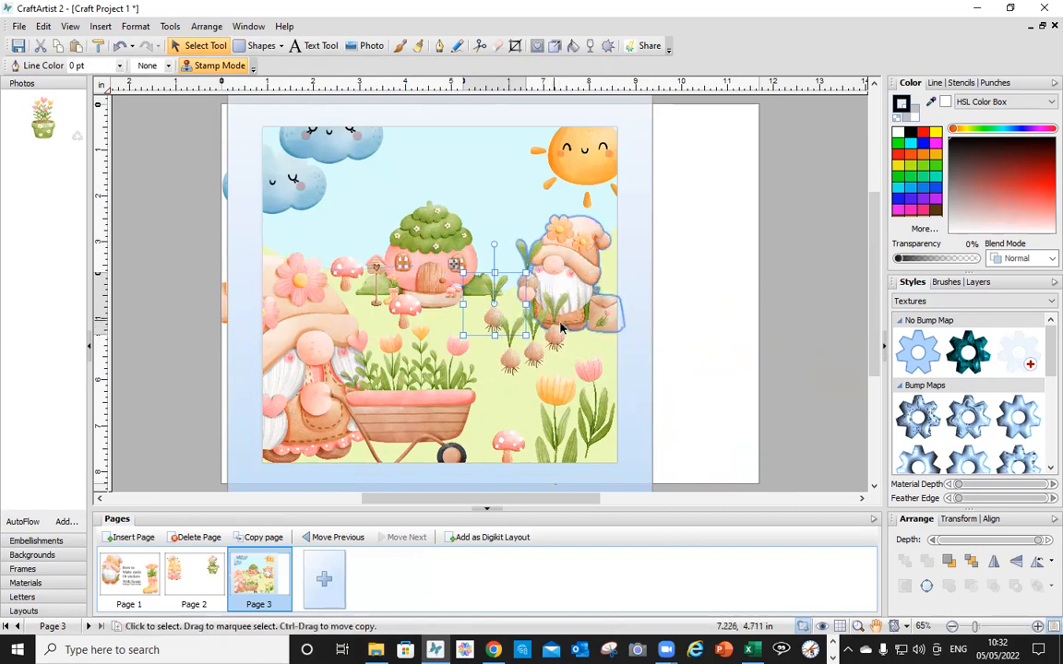
left_click(567, 331)
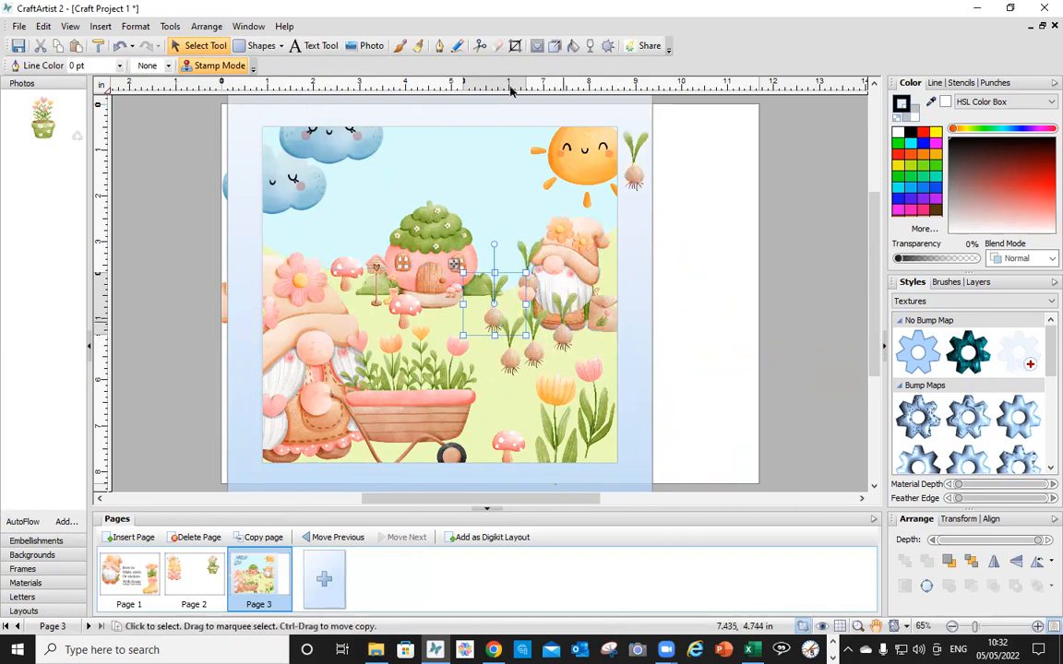
left_click(201, 47)
left_click(723, 300)
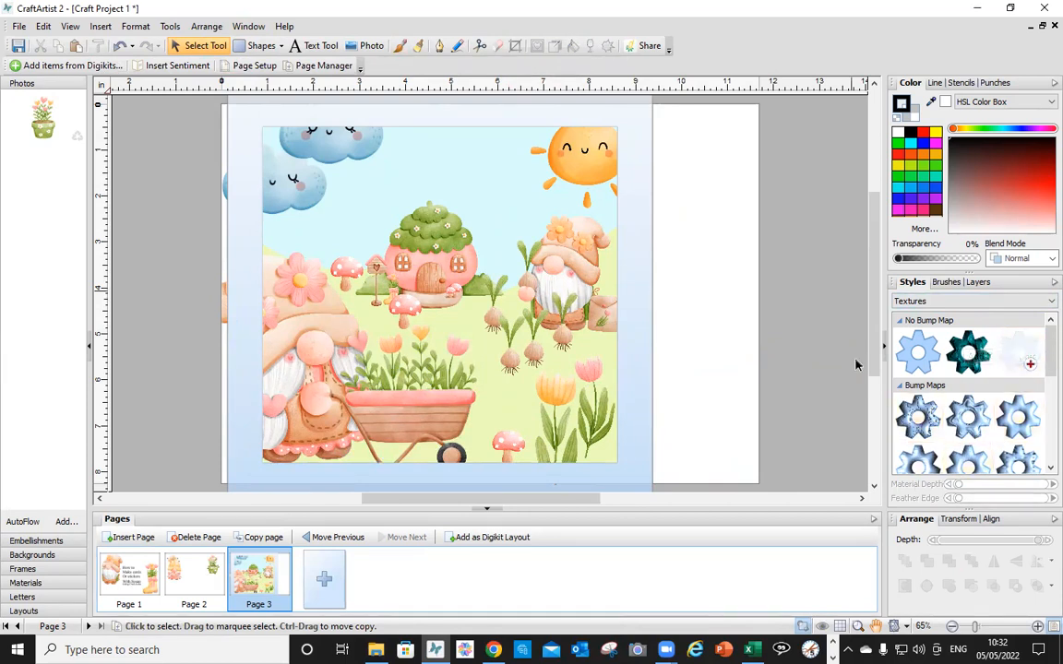
scroll(764, 341, "down", 1)
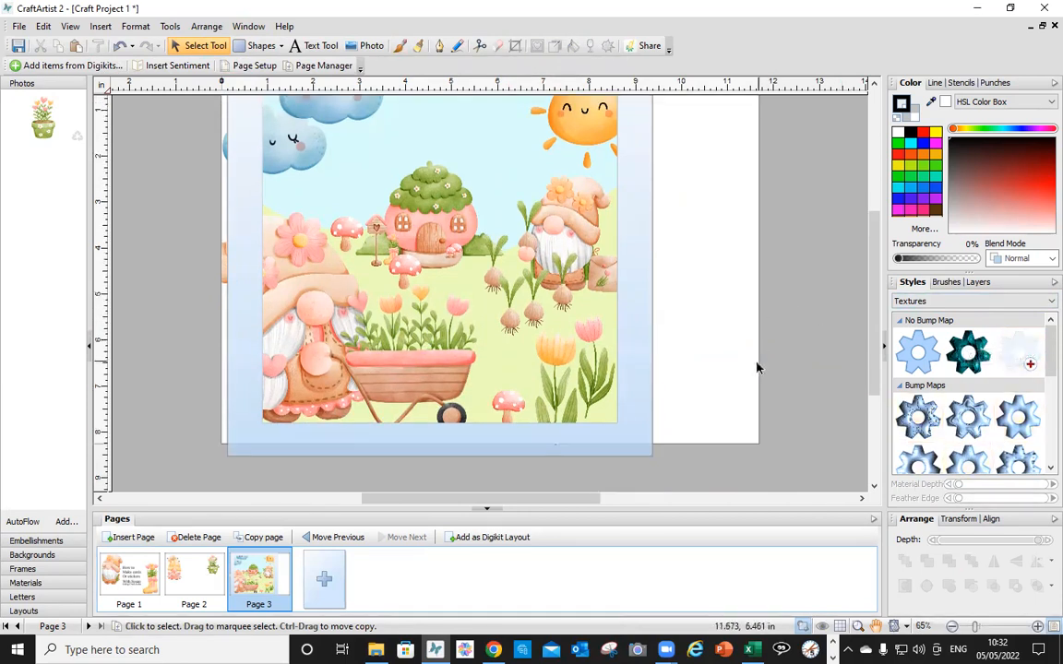
left_click(646, 439)
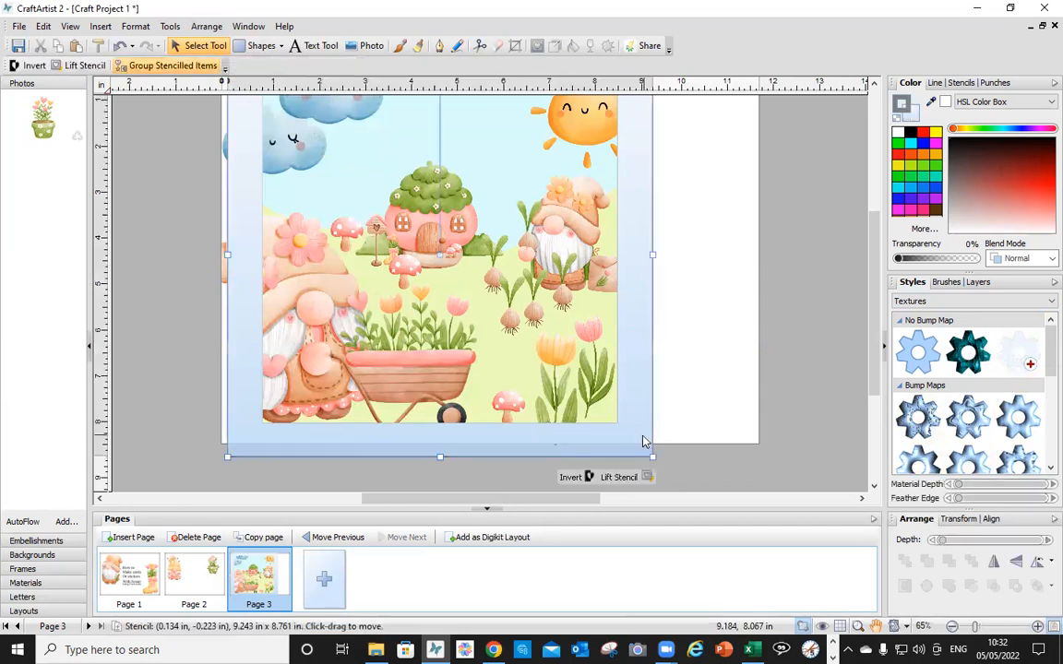
left_click(746, 453)
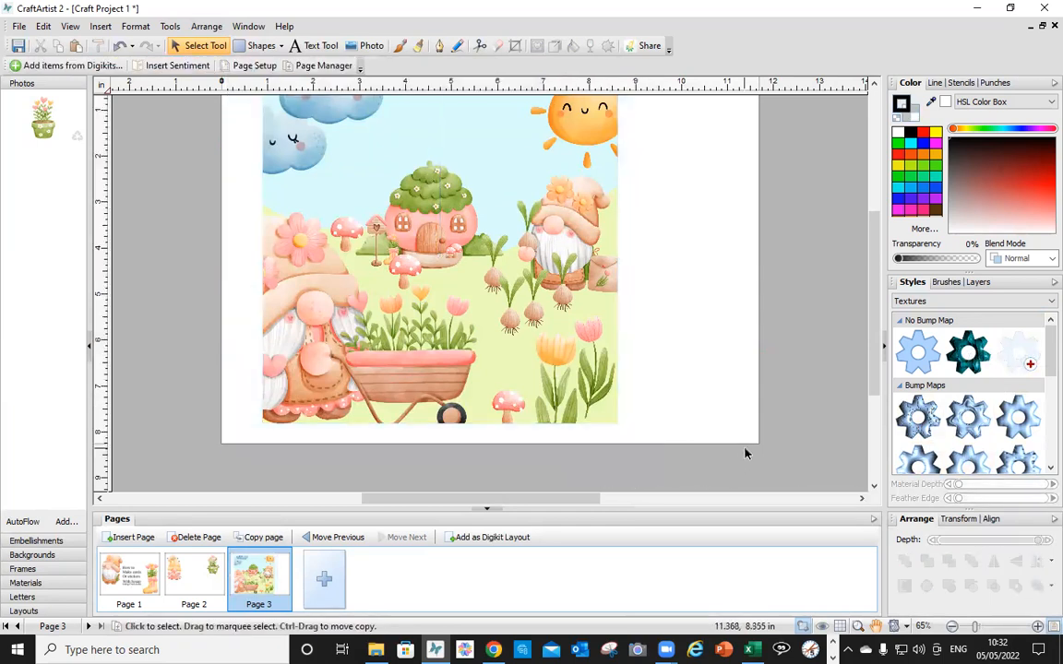
scroll(688, 365, "up", 1)
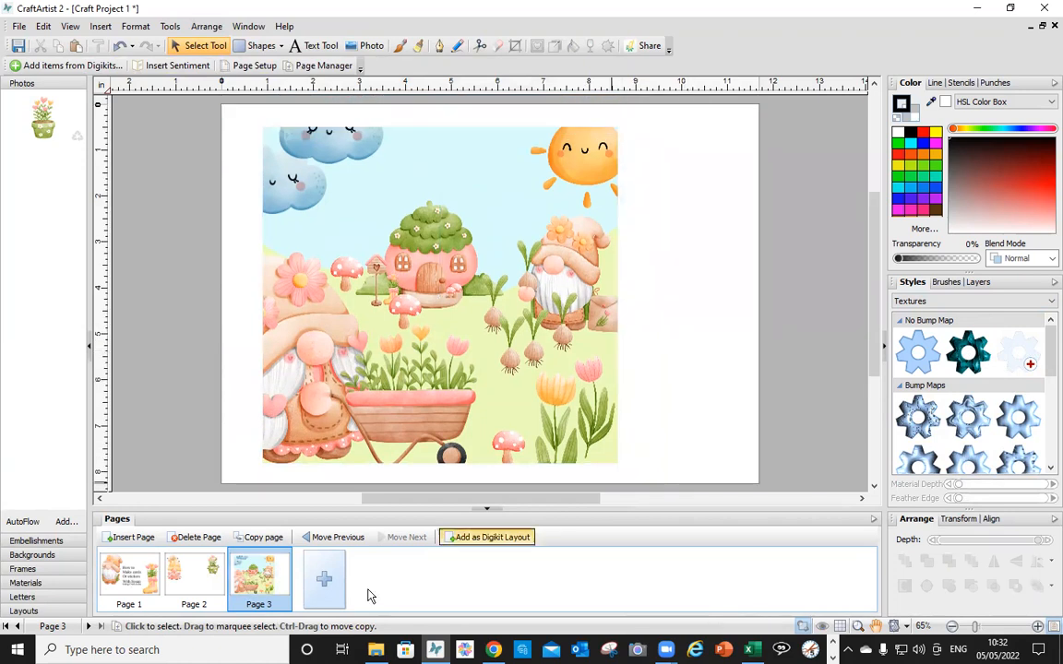
Insert a new page and place three gnomes: flowerpot gnome at upper left, watering-can gnome at upper right, bulb-holding gnome at lower centre
left_click(148, 538)
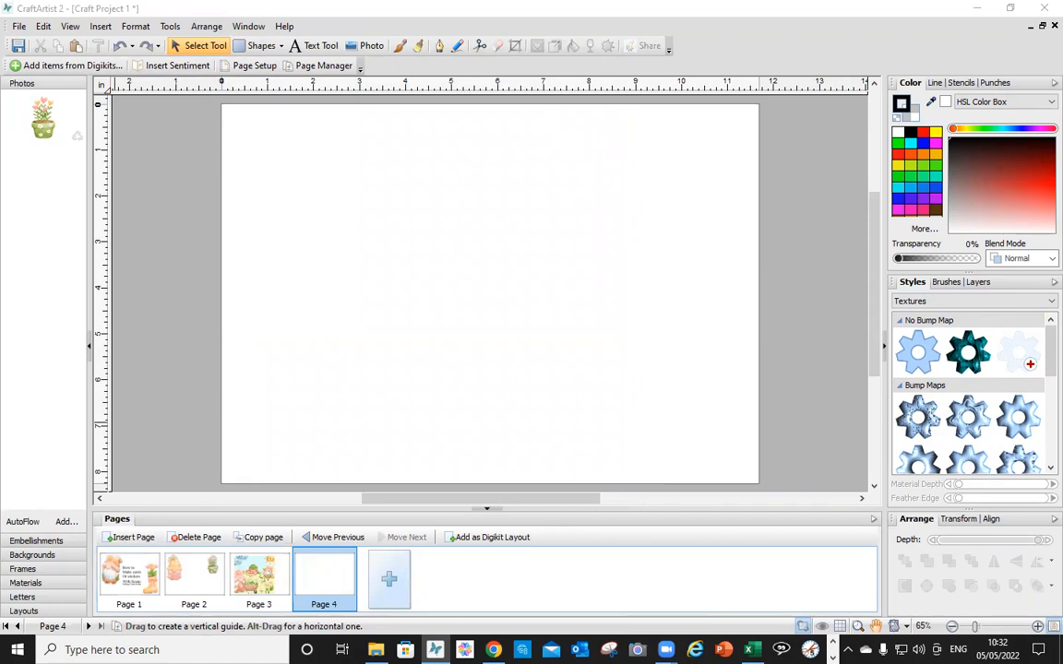
left_click_drag(354, 195, 354, 196)
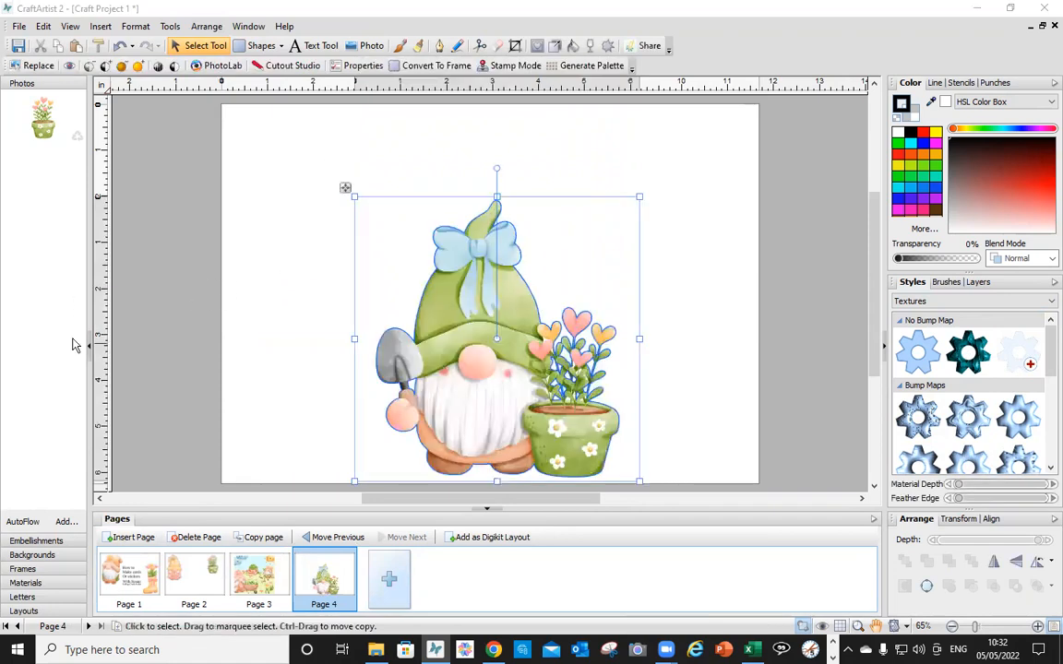
left_click_drag(485, 381, 340, 287)
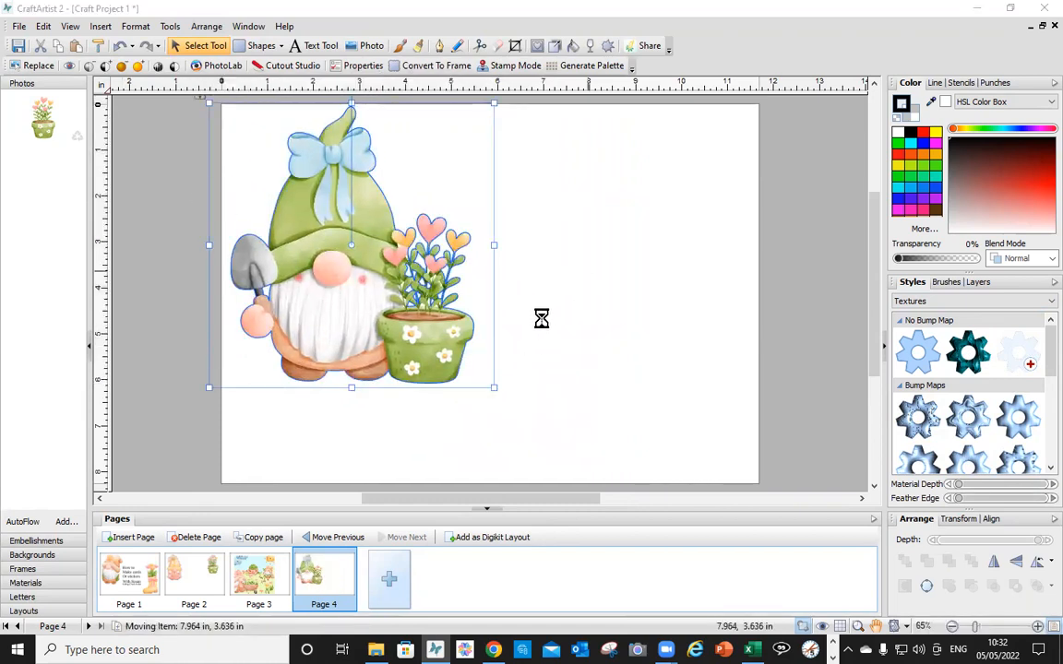
left_click_drag(632, 253, 626, 247)
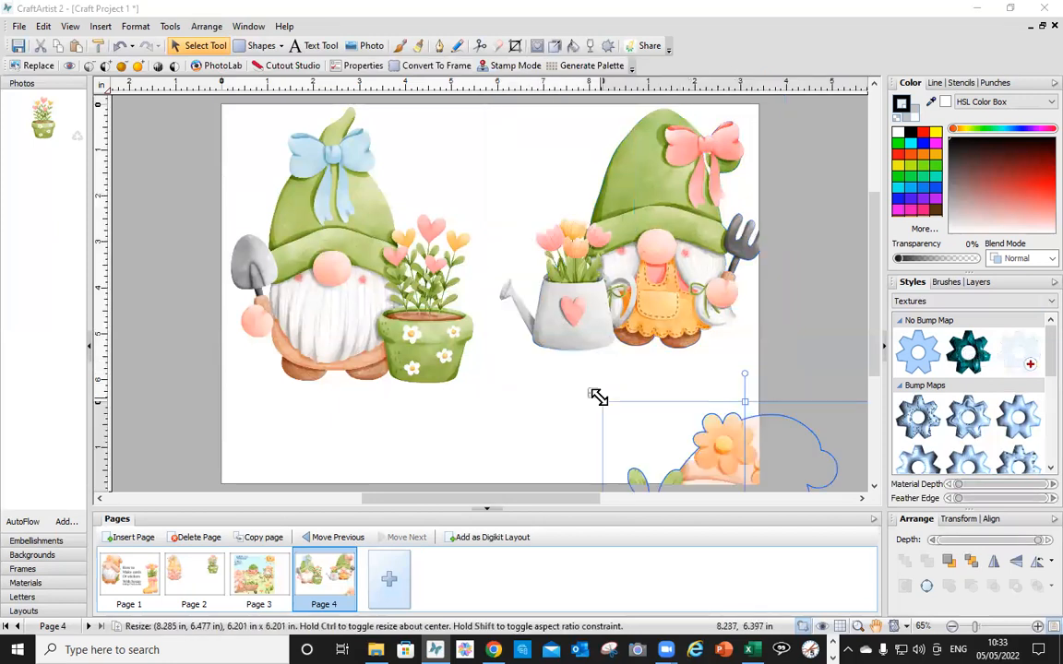
left_click_drag(697, 459, 481, 274)
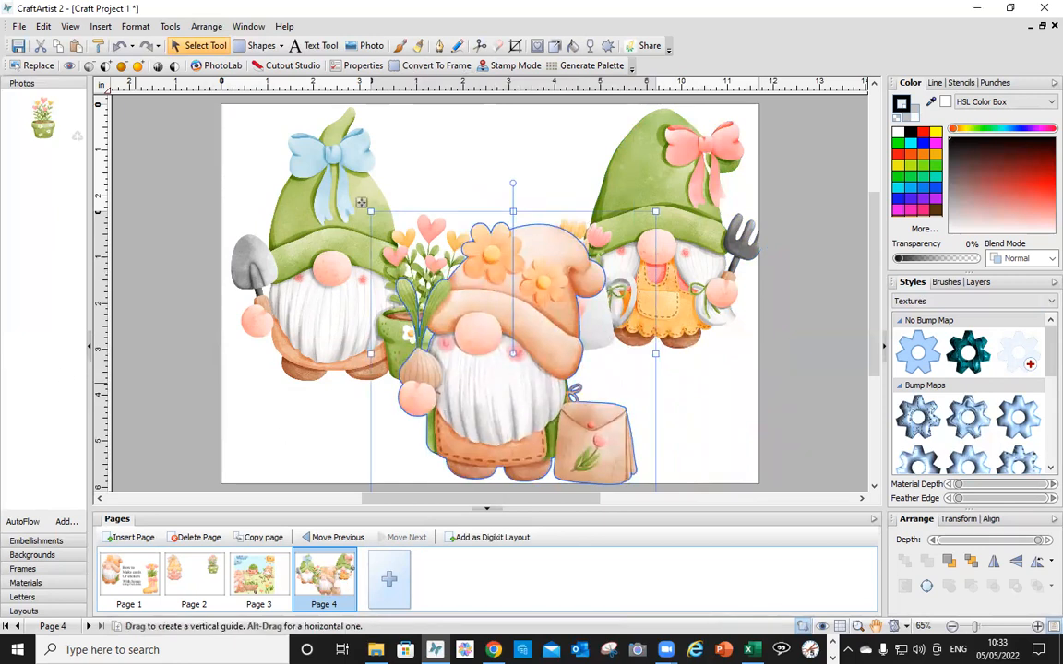
left_click_drag(708, 376, 708, 376)
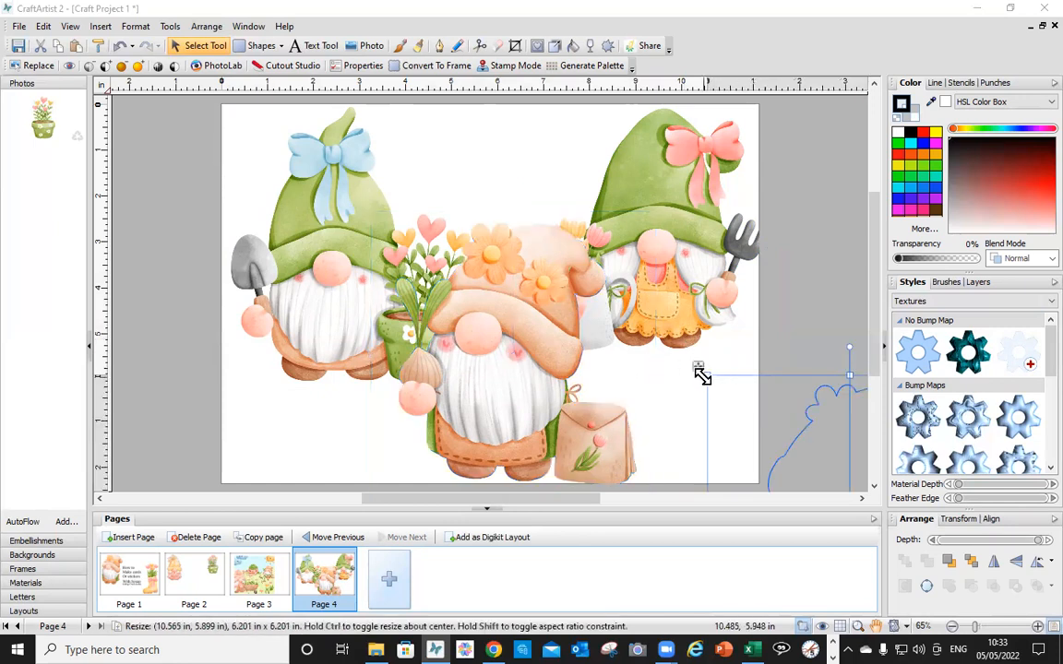
left_click_drag(810, 452, 670, 290)
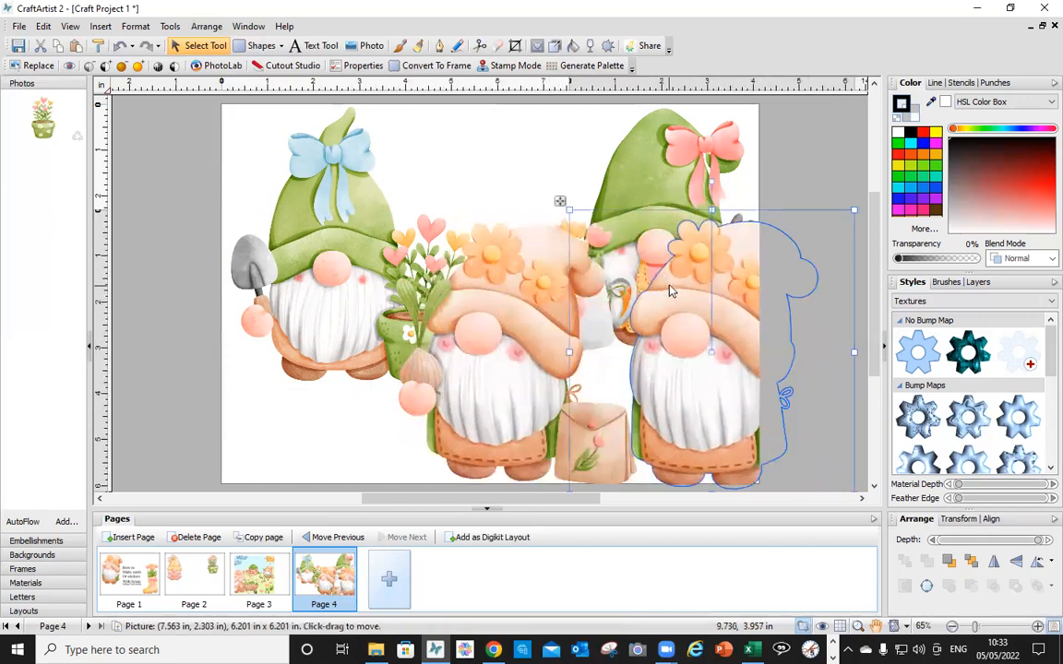
key("Delete")
Add the purple tulip, daisy gardening glove, seed packet, basket and tulip wheelbarrow over the gnomes on the new page
left_click_drag(43, 120, 458, 203)
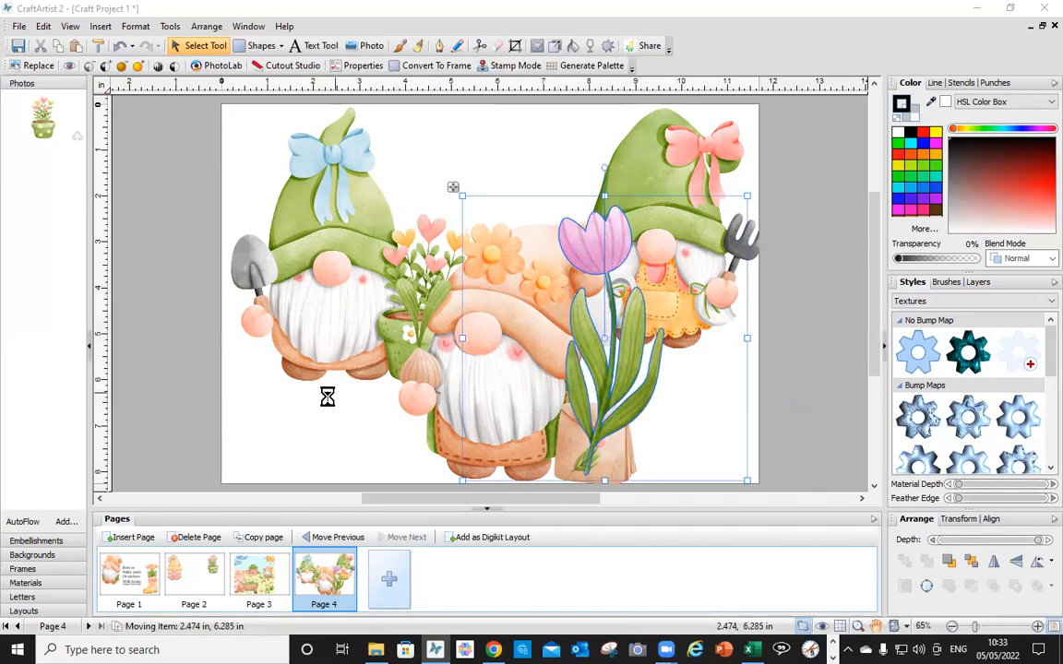
left_click_drag(465, 406, 374, 275)
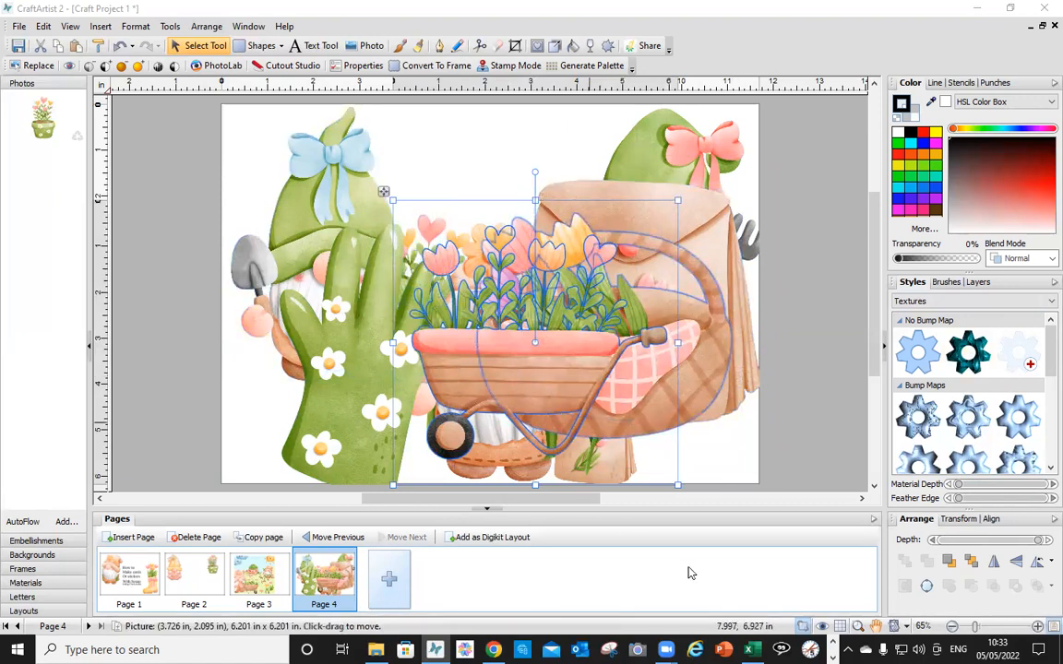
left_click(767, 431)
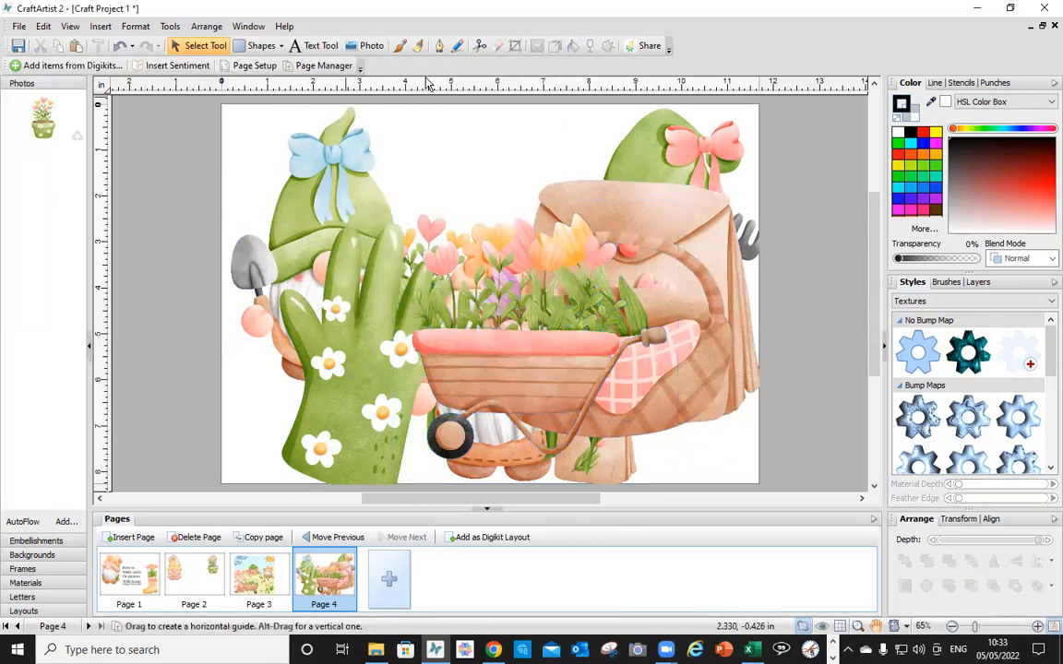